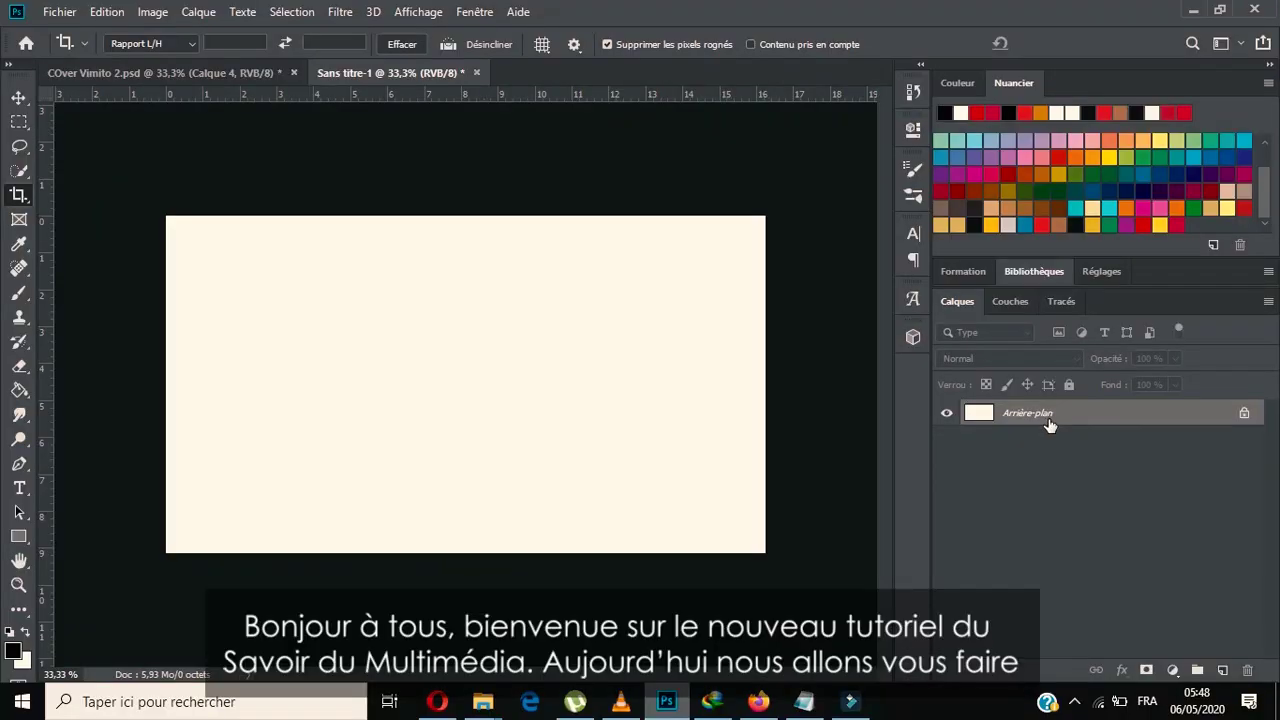
Unlock the cream Arrière-plan background by converting it into the editable layer Calque 0.
{"action": "double_click", "coordinate": [1050, 417]}
{"action": "left_click", "coordinate": [831, 202]}
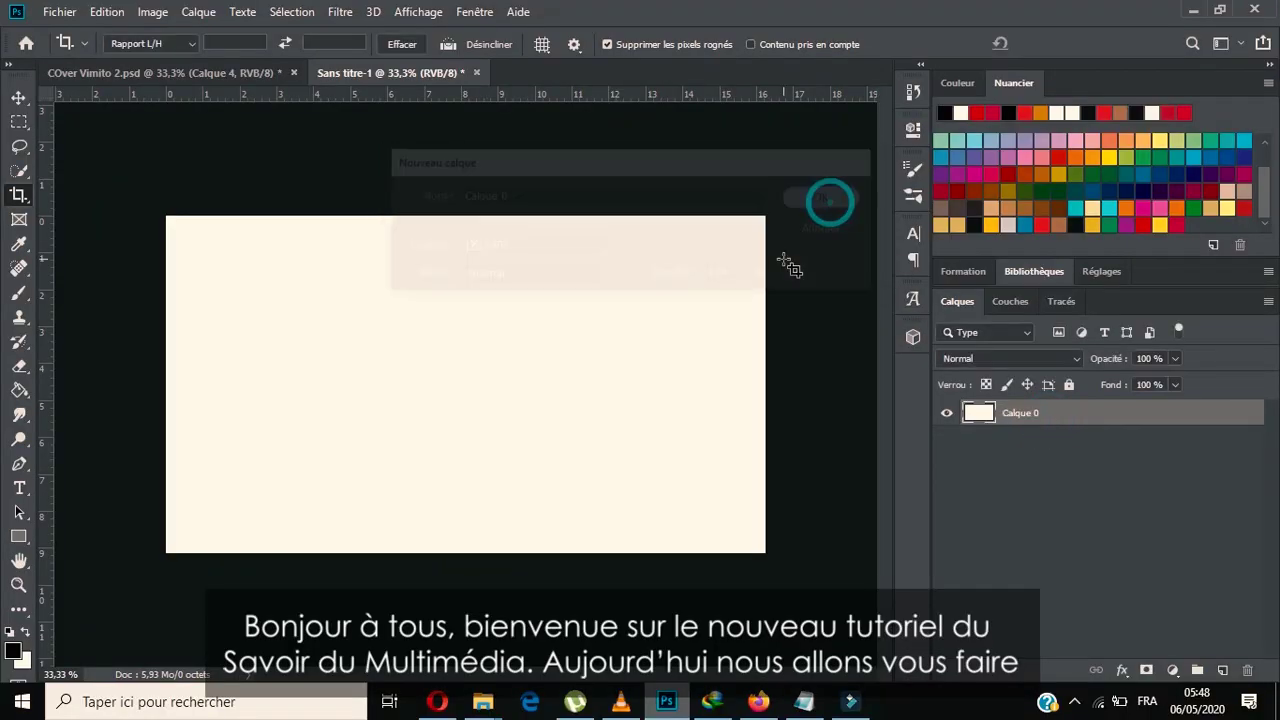
Import and embed the terrace PNG, then scale it to span the full canvas width.
{"action": "left_click", "coordinate": [72, 13]}
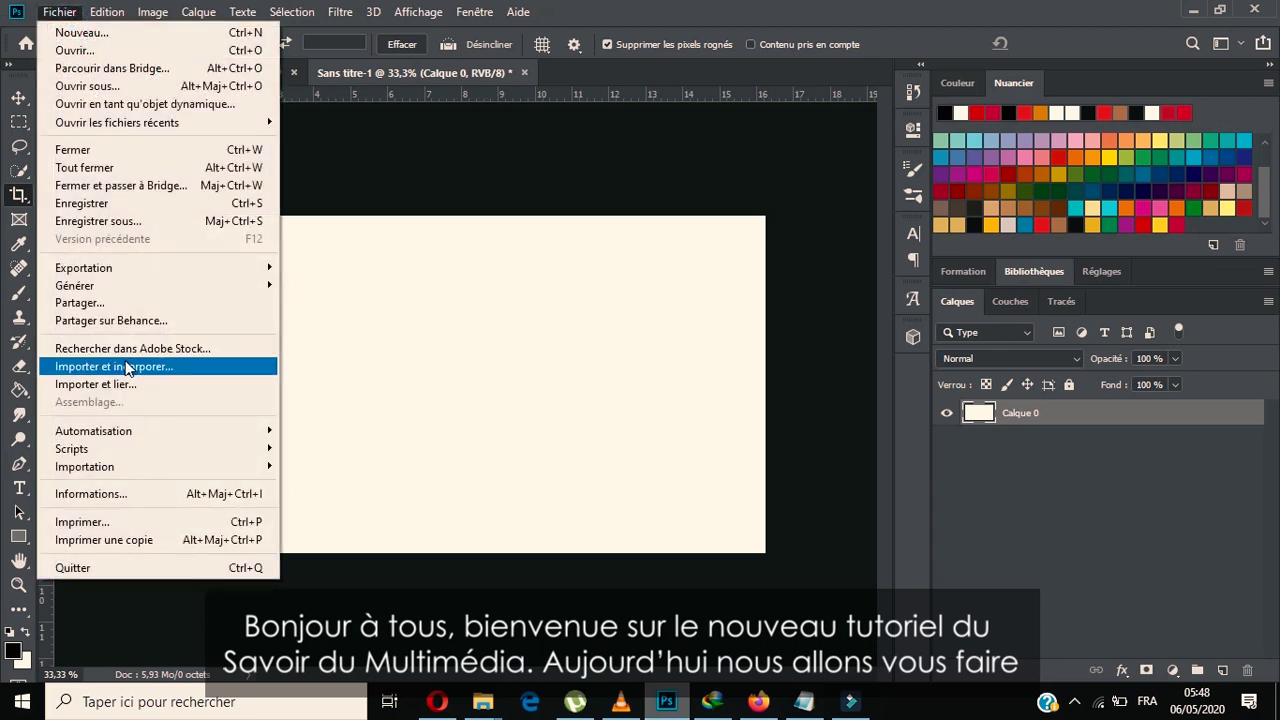
{"action": "left_click", "coordinate": [125, 362]}
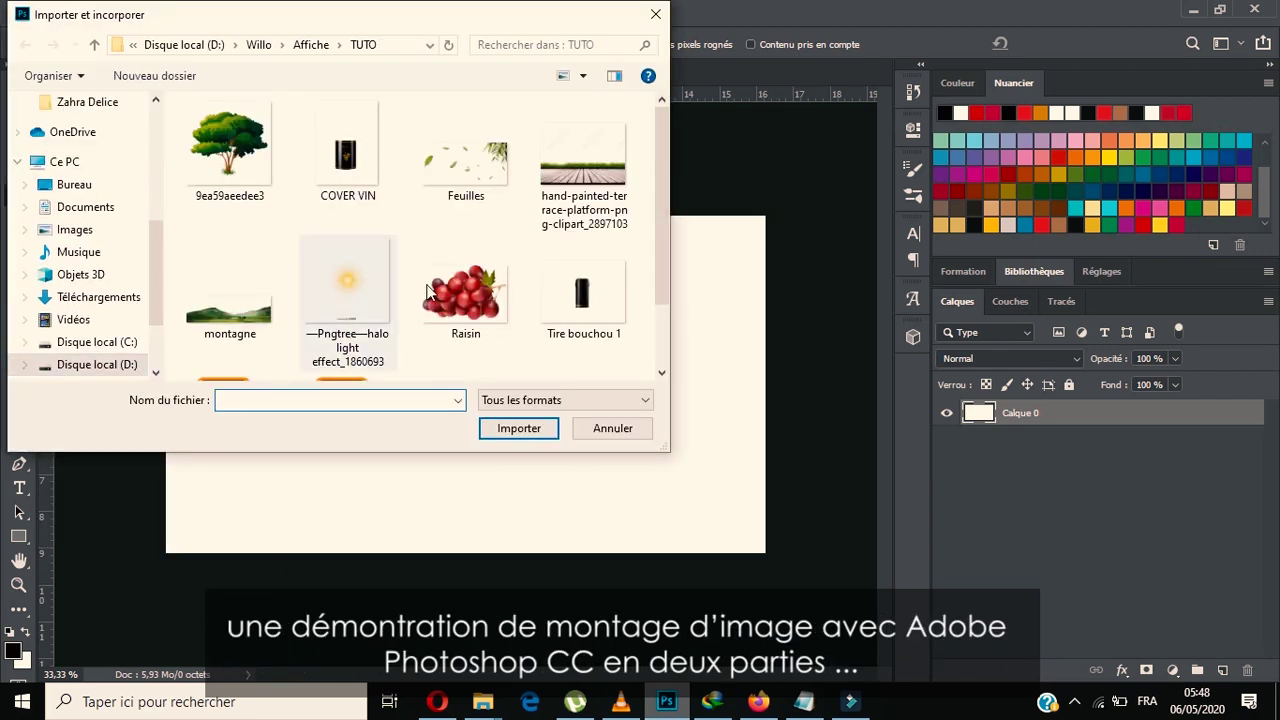
{"action": "double_click", "coordinate": [555, 184]}
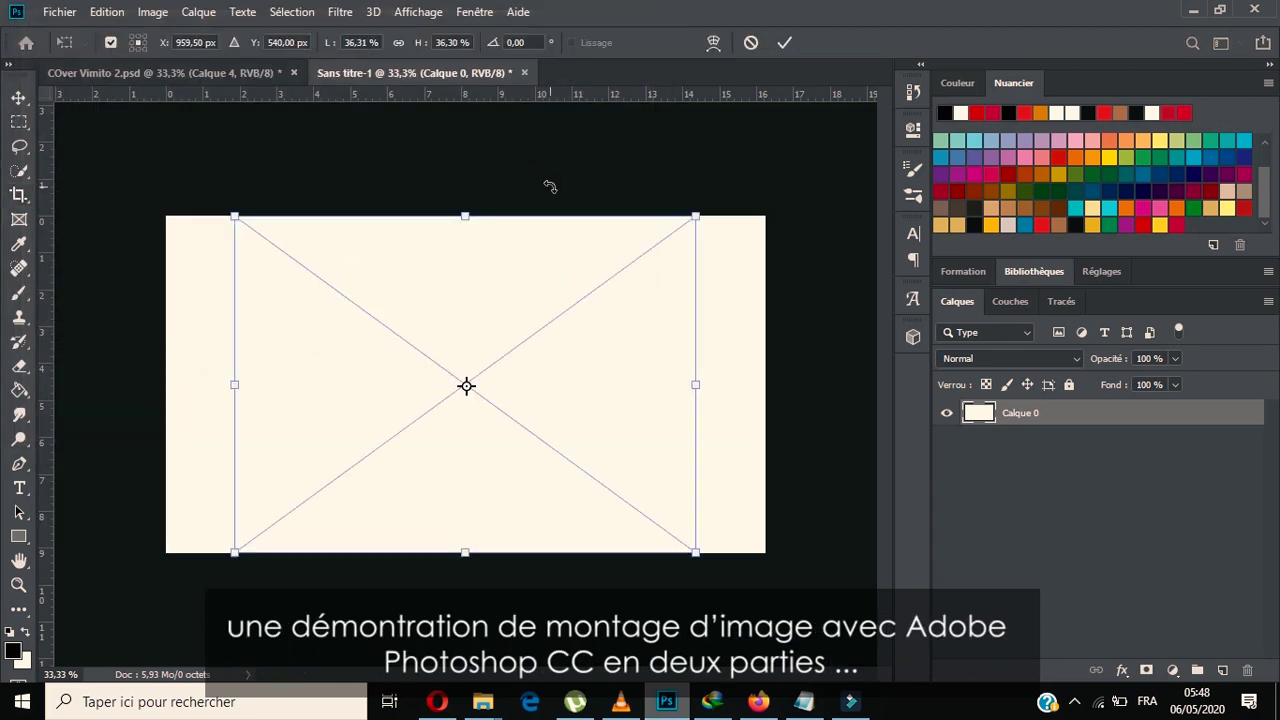
{"action": "left_click_drag", "start_coordinate": [241, 218], "coordinate": [150, 196]}
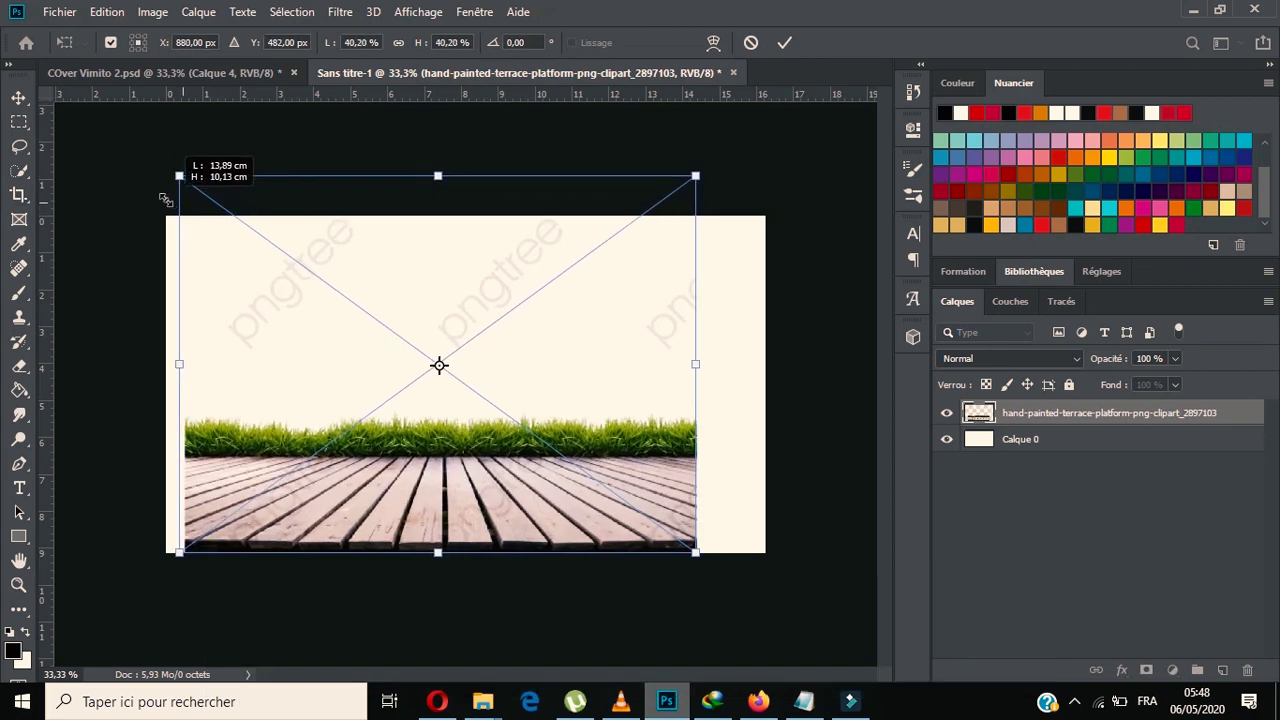
{"action": "left_click_drag", "start_coordinate": [695, 358], "coordinate": [762, 356]}
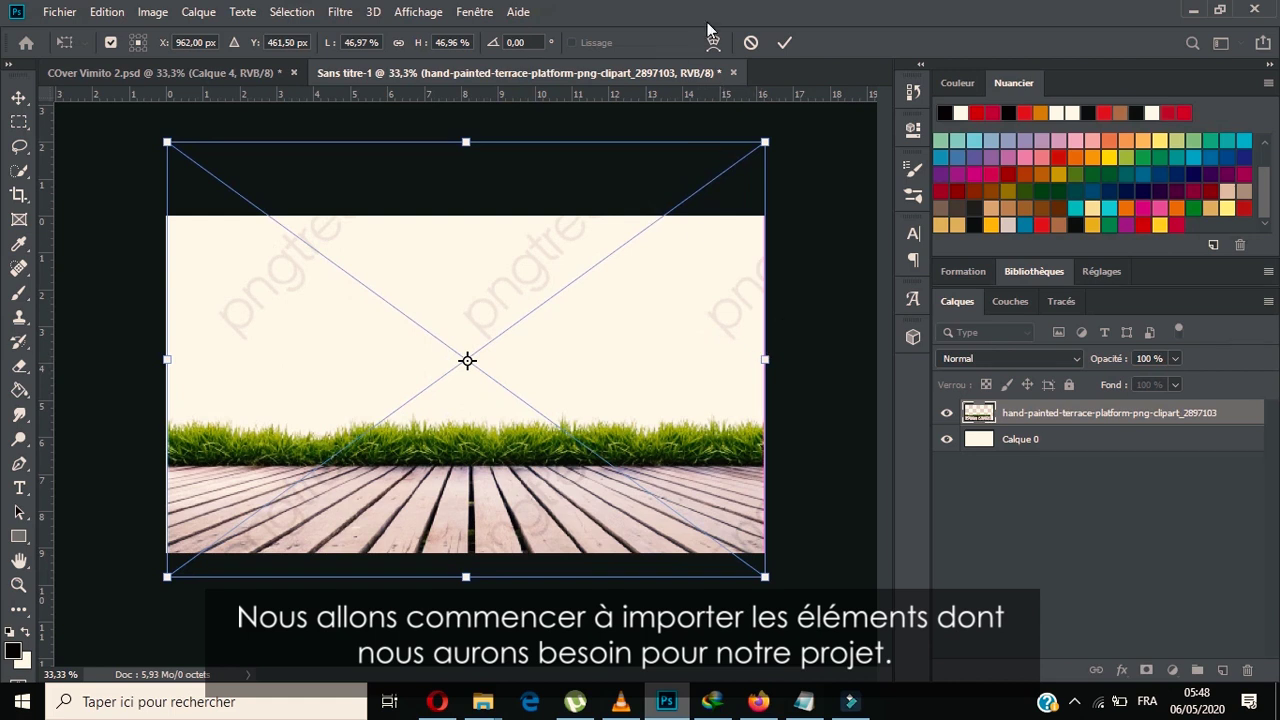
{"action": "left_click", "coordinate": [784, 42]}
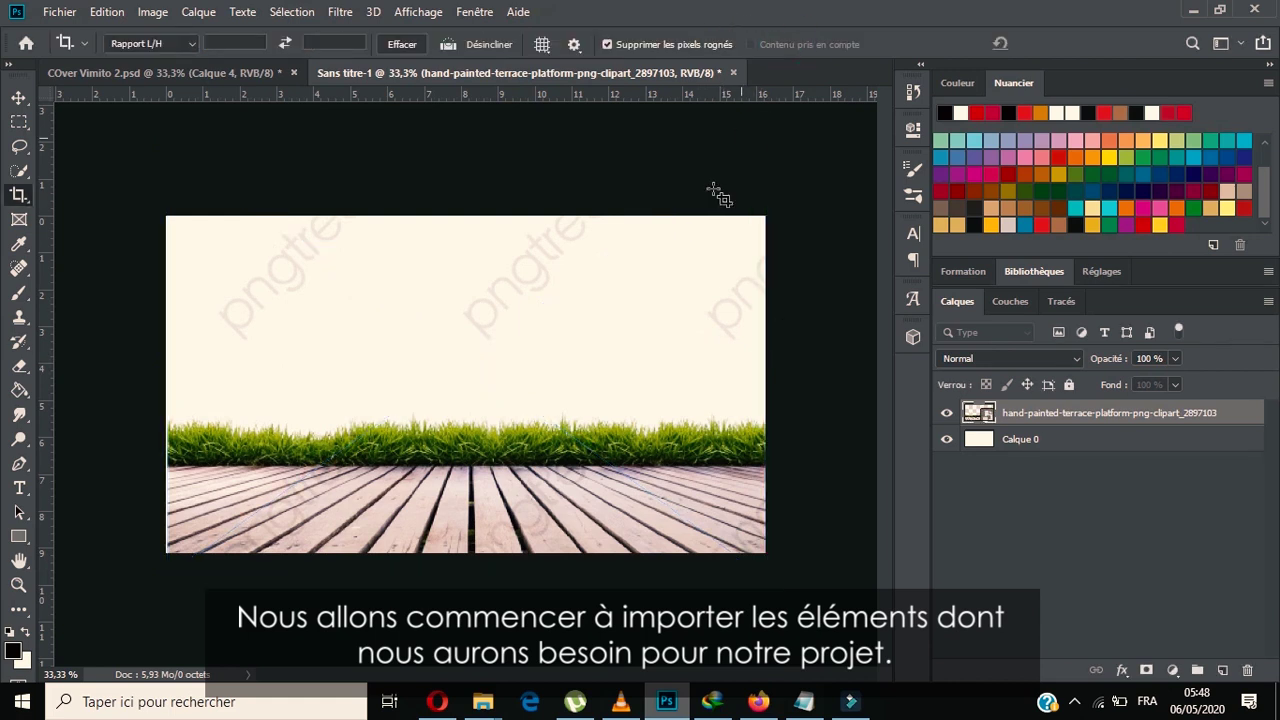
Nudge the cream layer left and extend the canvas beyond the image edges with Crop.
{"action": "left_click", "coordinate": [576, 490]}
{"action": "left_click", "coordinate": [19, 97]}
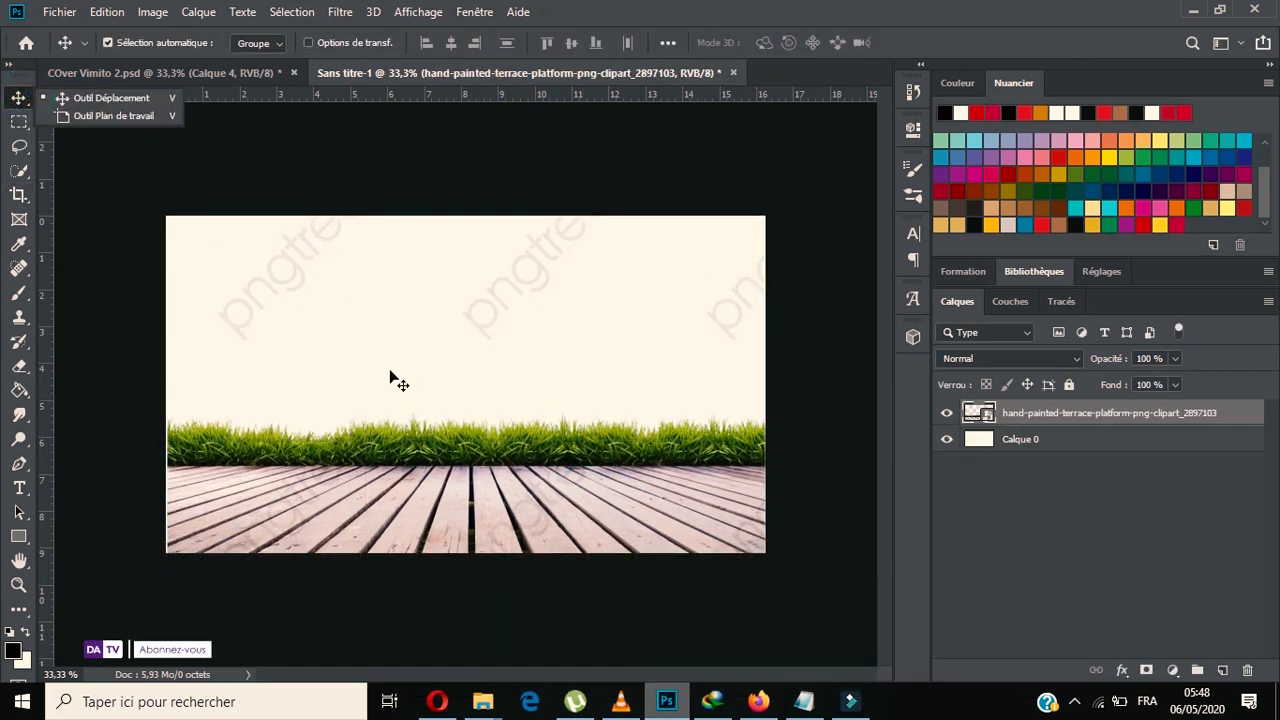
{"action": "left_click_drag", "start_coordinate": [390, 378], "coordinate": [377, 363]}
{"action": "left_click", "coordinate": [19, 195]}
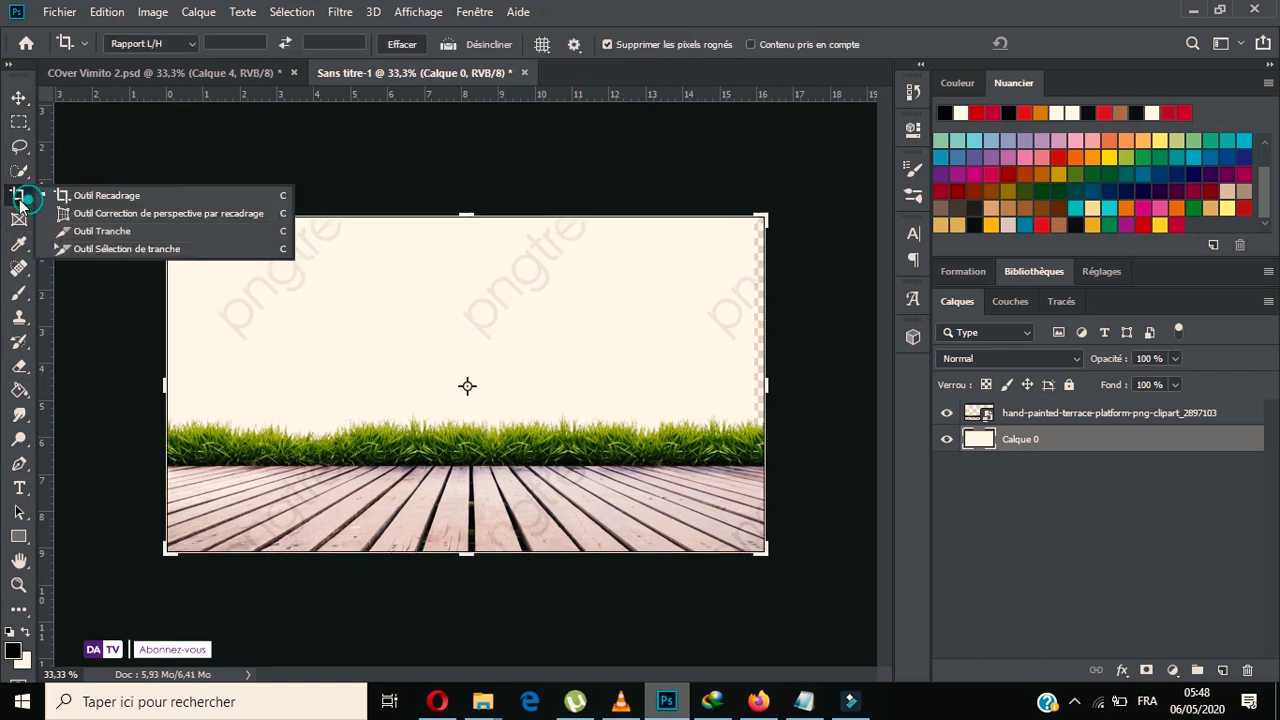
{"action": "left_click_drag", "start_coordinate": [468, 558], "coordinate": [466, 583]}
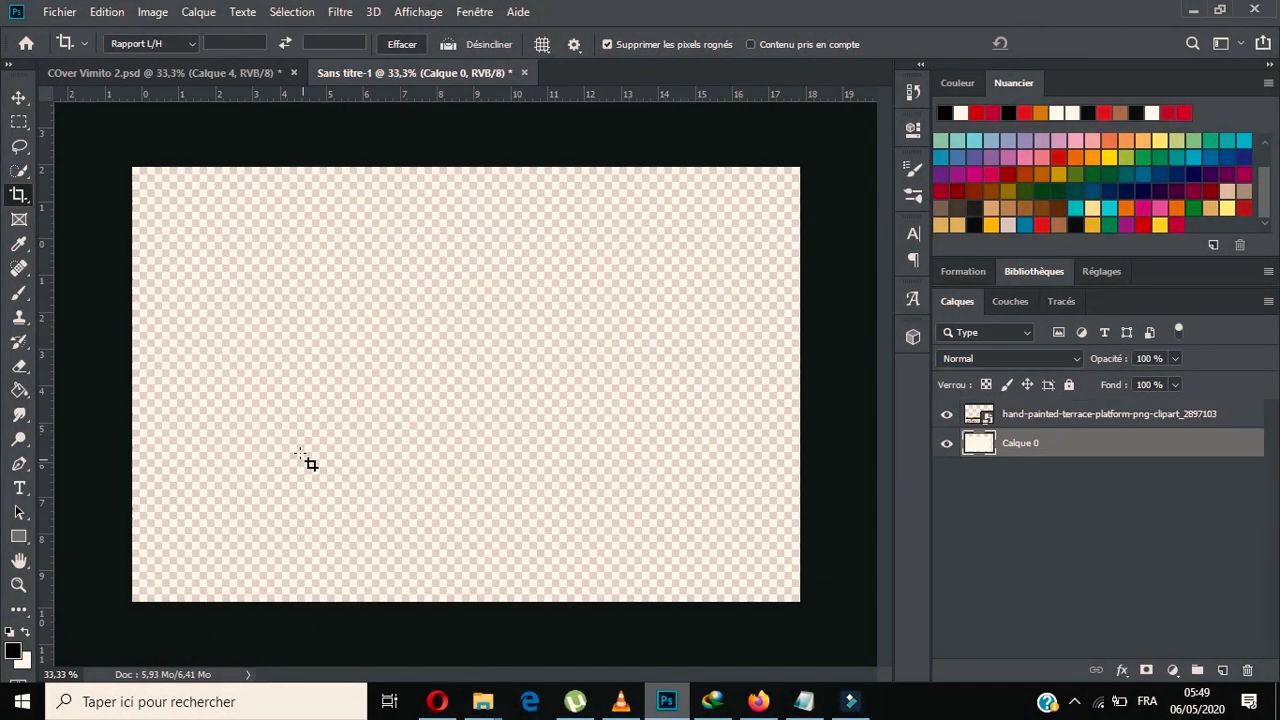
Stretch the cream Calque 0 layer up and right to fill the enlarged canvas.
{"action": "key", "text": "alt+bracketleft"}
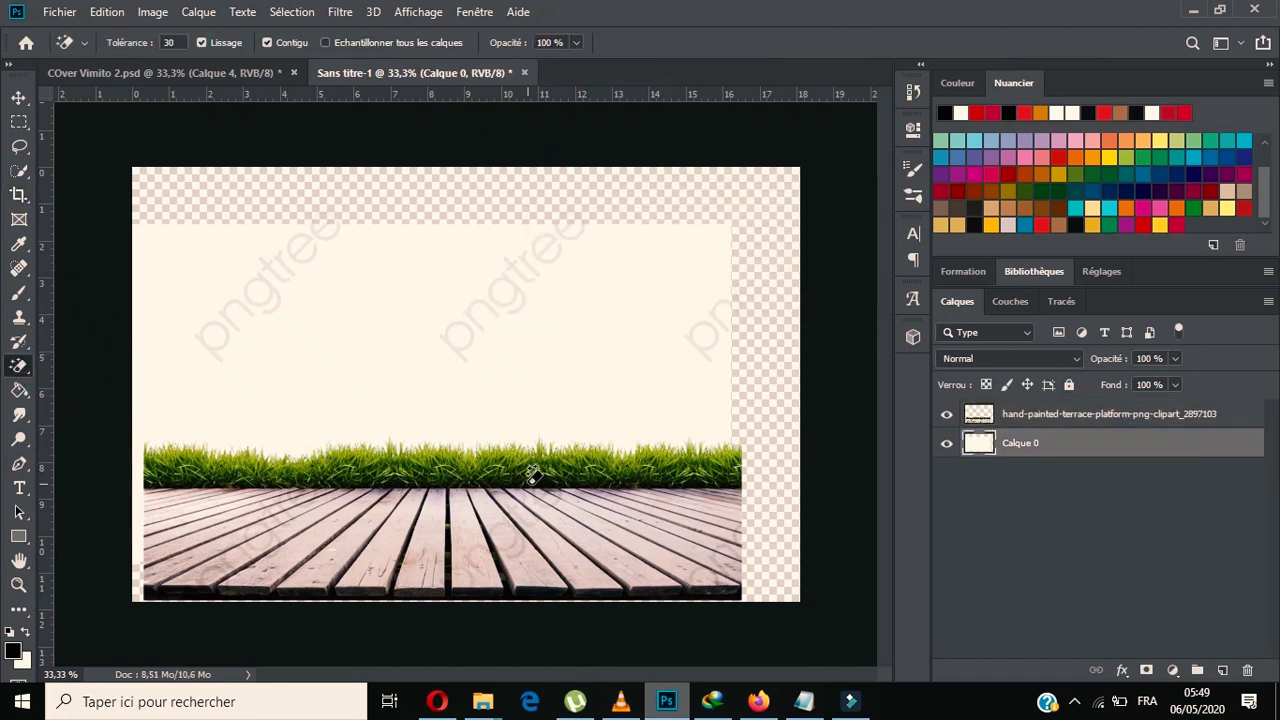
{"action": "key", "text": "ctrl+t"}
{"action": "left_click_drag", "start_coordinate": [432, 224], "coordinate": [432, 177]}
{"action": "left_click_drag", "start_coordinate": [751, 390], "coordinate": [799, 380]}
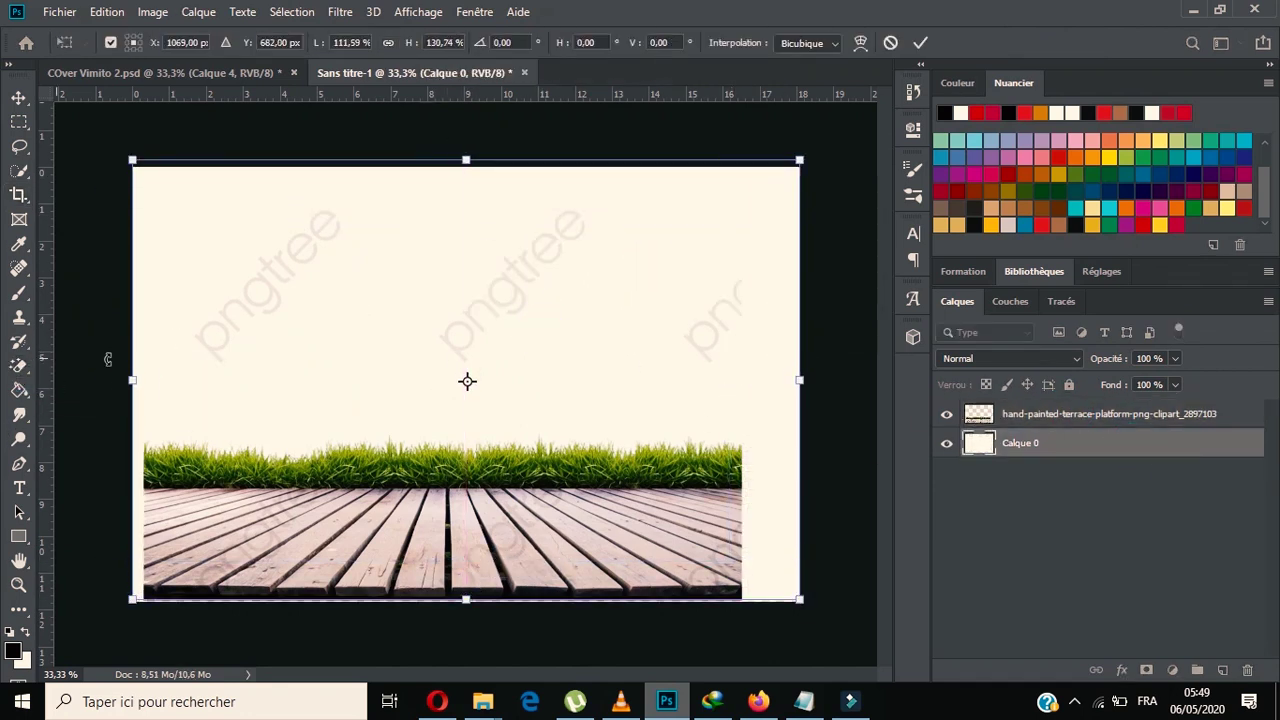
{"action": "left_click", "coordinate": [921, 43]}
Spot-heal the watermark in the upper-left sky area of the terrace image.
{"action": "left_click", "coordinate": [18, 268]}
{"action": "left_click", "coordinate": [314, 246]}
{"action": "left_click", "coordinate": [654, 363]}
{"action": "left_click", "coordinate": [117, 42]}
{"action": "mouse_move", "coordinate": [341, 229]}
{"action": "left_mouse_down"}
{"action": "mouse_move", "coordinate": [228, 303]}
{"action": "mouse_move", "coordinate": [225, 338]}
{"action": "left_mouse_up"}
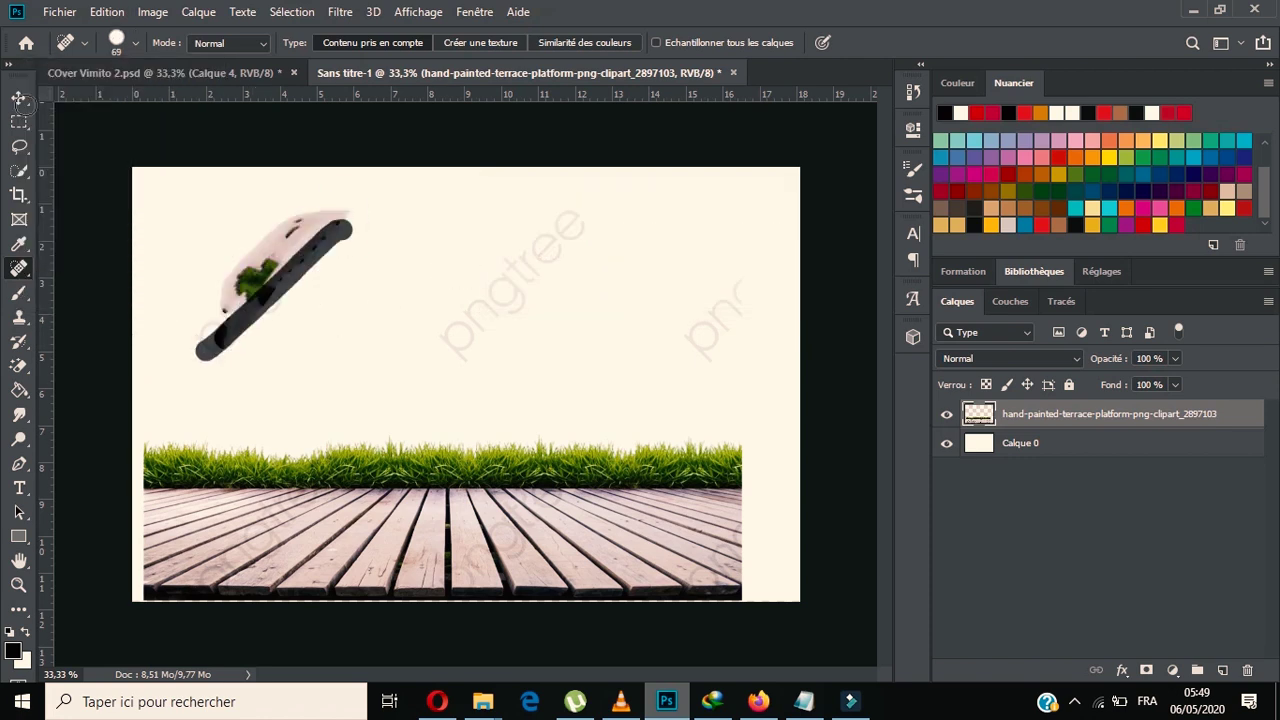
Hide Calque 0, erase the pink healing smudge, and heal a watermark on the deck.
{"action": "right_click", "coordinate": [18, 366]}
{"action": "left_click", "coordinate": [100, 356]}
{"action": "left_click", "coordinate": [946, 443]}
{"action": "left_click_drag", "start_coordinate": [309, 244], "coordinate": [215, 335]}
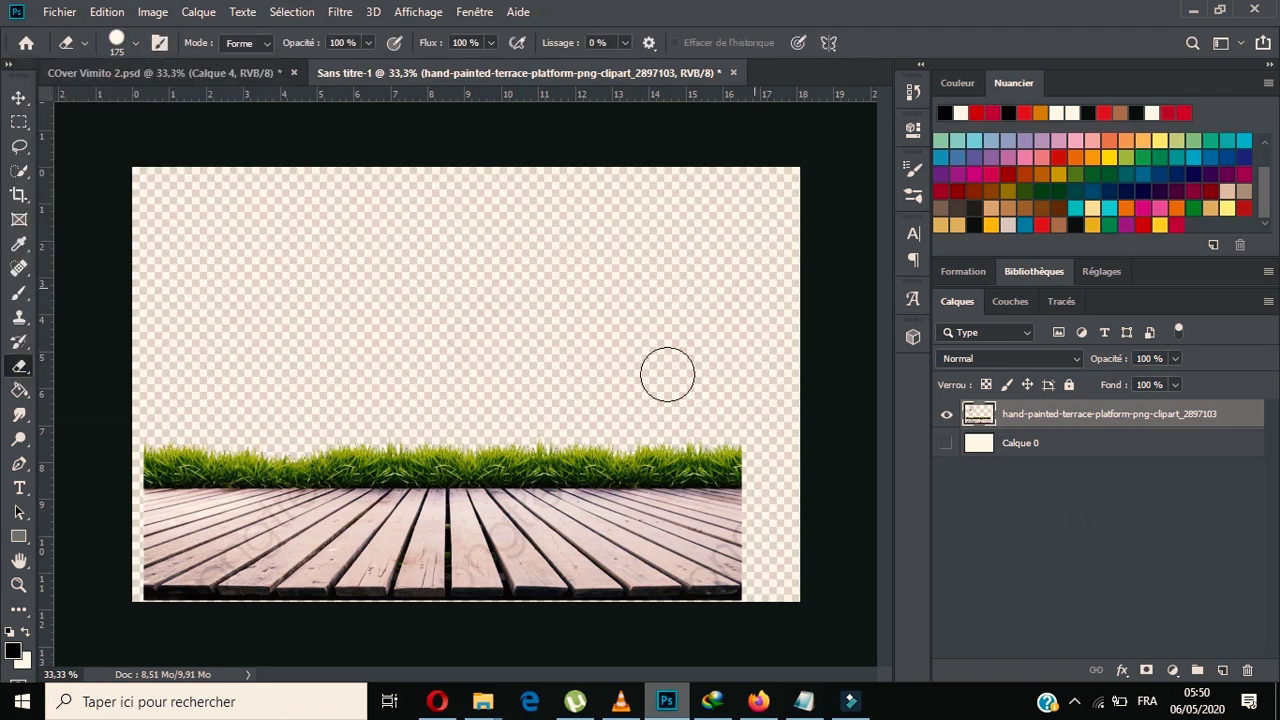
{"action": "left_click", "coordinate": [18, 268]}
{"action": "left_click_drag", "start_coordinate": [200, 580], "coordinate": [308, 507]}
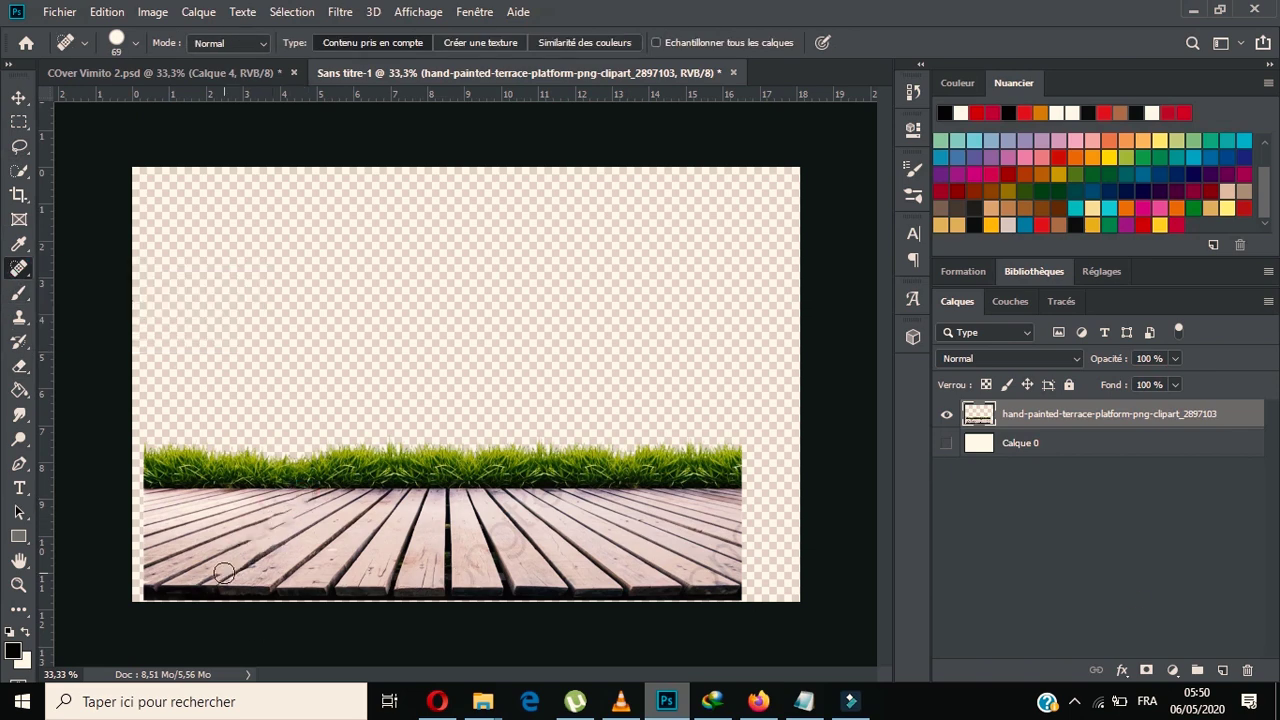
Scale the terrace layer to 112.51% so it spans the canvas width along the bottom.
{"action": "key", "text": "v"}
{"action": "key", "text": "ctrl+t"}
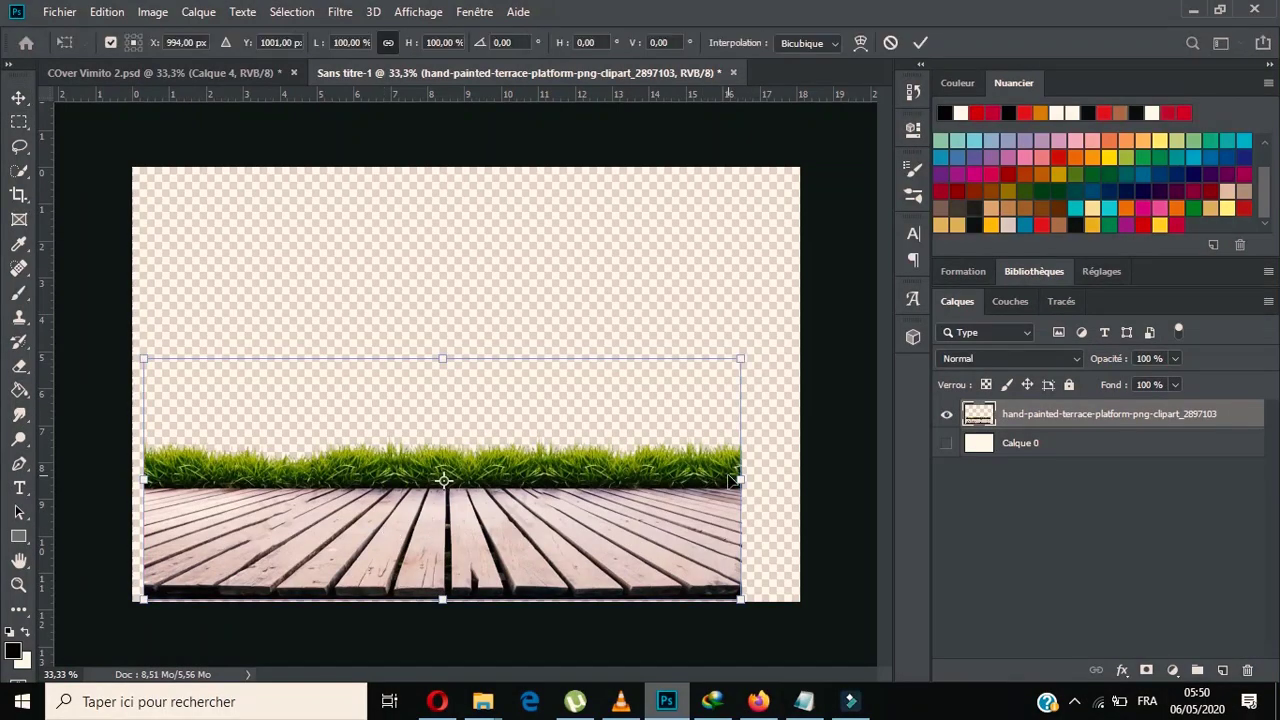
{"action": "left_click_drag", "start_coordinate": [740, 478], "coordinate": [717, 504]}
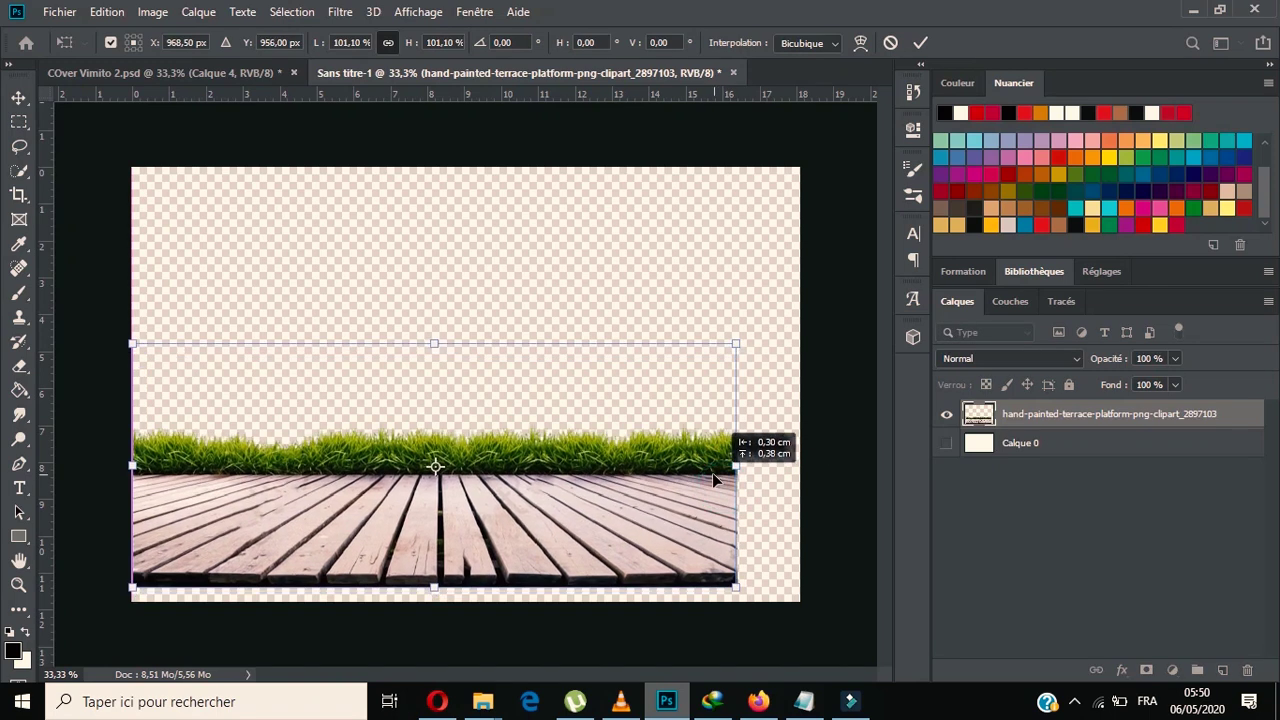
{"action": "left_click_drag", "start_coordinate": [674, 475], "coordinate": [674, 460]}
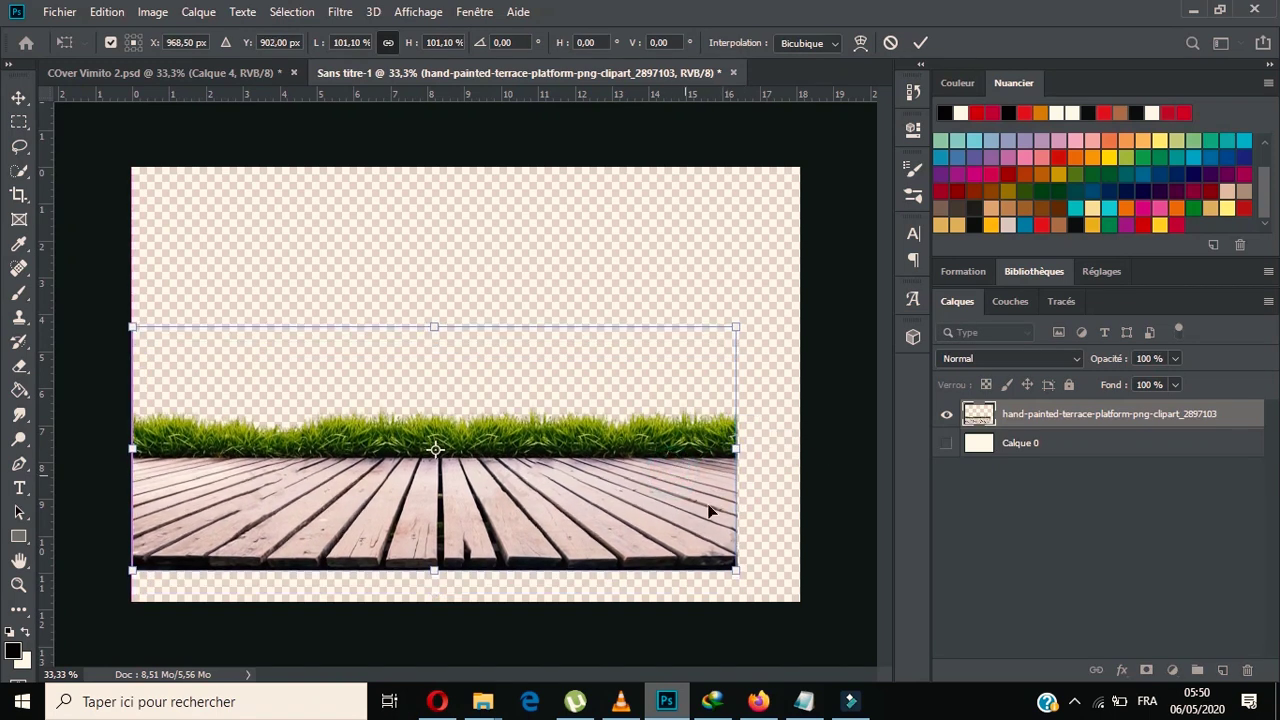
{"action": "left_click_drag", "start_coordinate": [738, 567], "coordinate": [815, 572]}
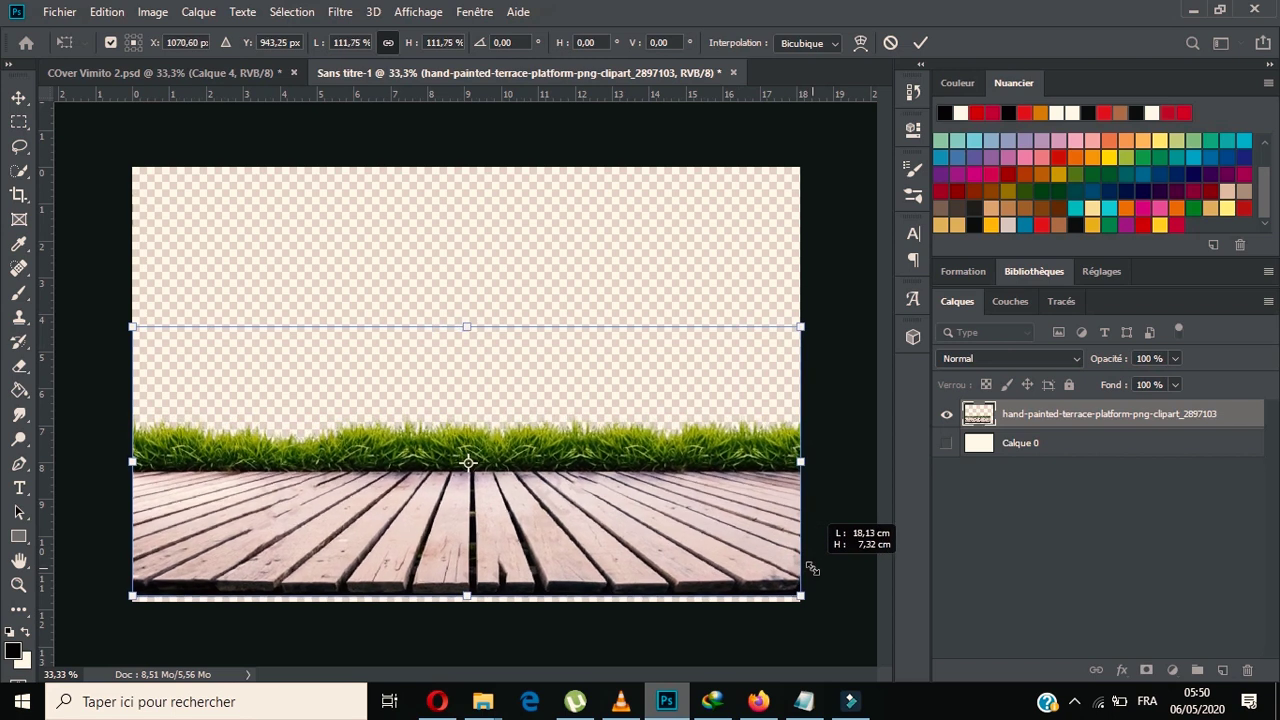
{"action": "left_click_drag", "start_coordinate": [640, 565], "coordinate": [640, 569]}
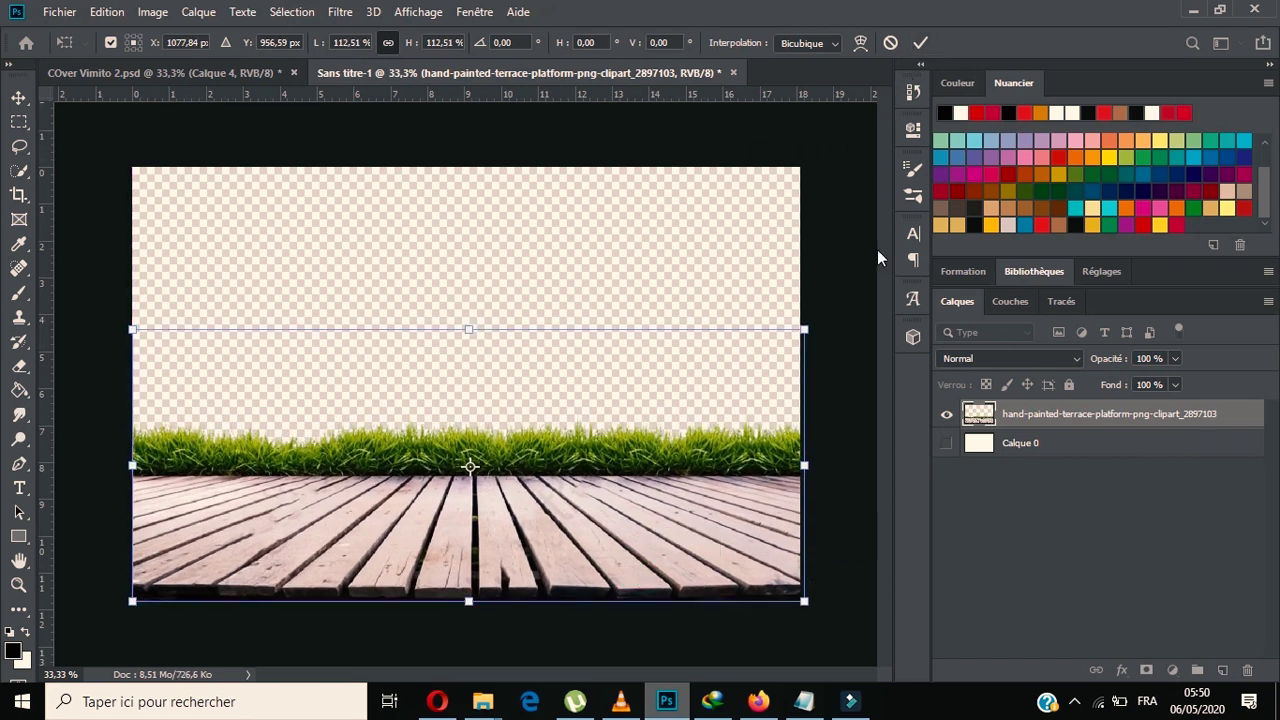
{"action": "left_click", "coordinate": [920, 42]}
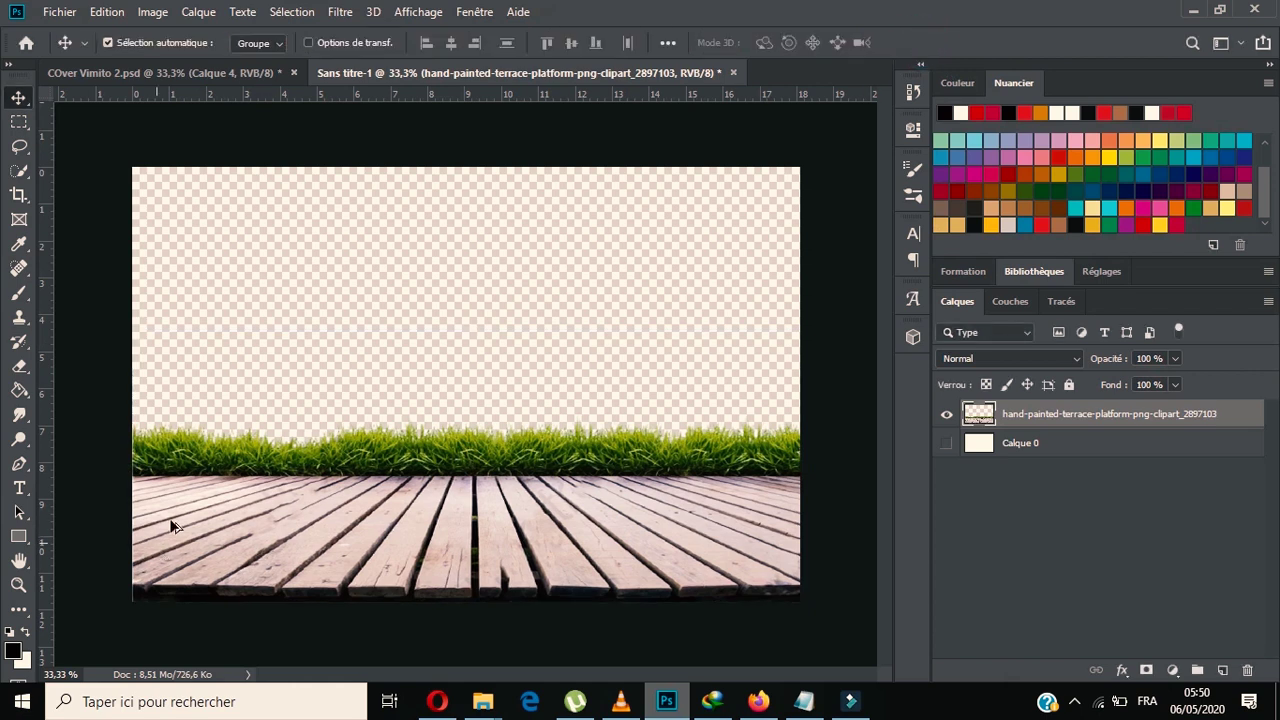
Make the cream Calque 0 background layer visible again.
{"action": "scroll", "coordinate": [267, 472], "scroll_direction": "up", "scroll_amount": 1}
{"action": "scroll", "coordinate": [267, 472], "scroll_direction": "up", "scroll_amount": 1}
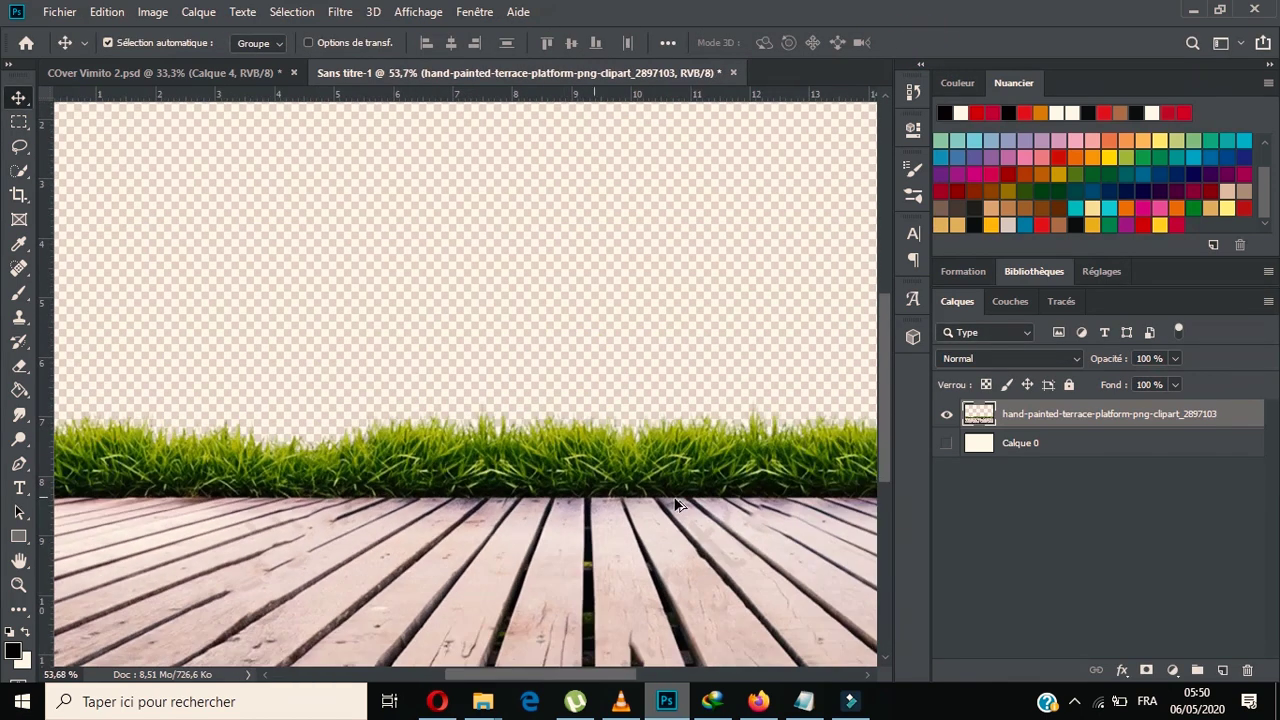
{"action": "left_click", "coordinate": [946, 443]}
{"action": "scroll", "coordinate": [600, 508], "scroll_direction": "down", "scroll_amount": 2}
{"action": "scroll", "coordinate": [600, 508], "scroll_direction": "down", "scroll_amount": 1}
{"action": "scroll", "coordinate": [600, 508], "scroll_direction": "up", "scroll_amount": 1}
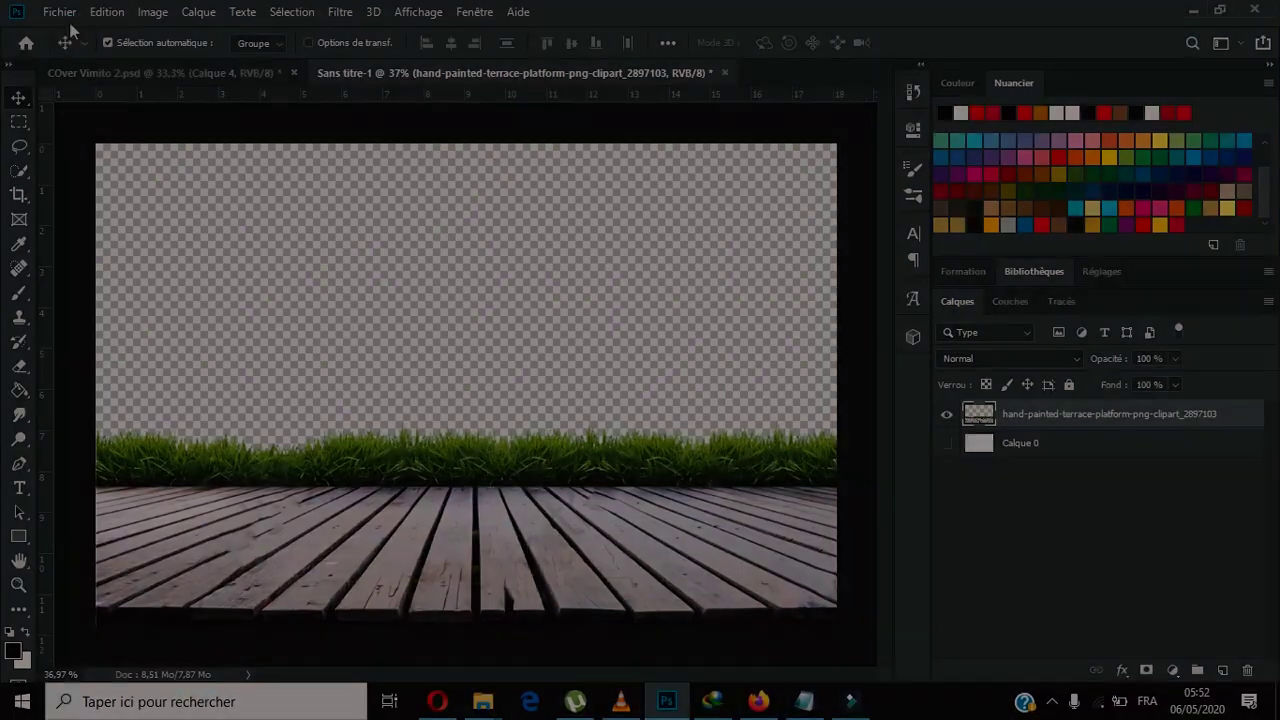
{"action": "left_click", "coordinate": [59, 11]}
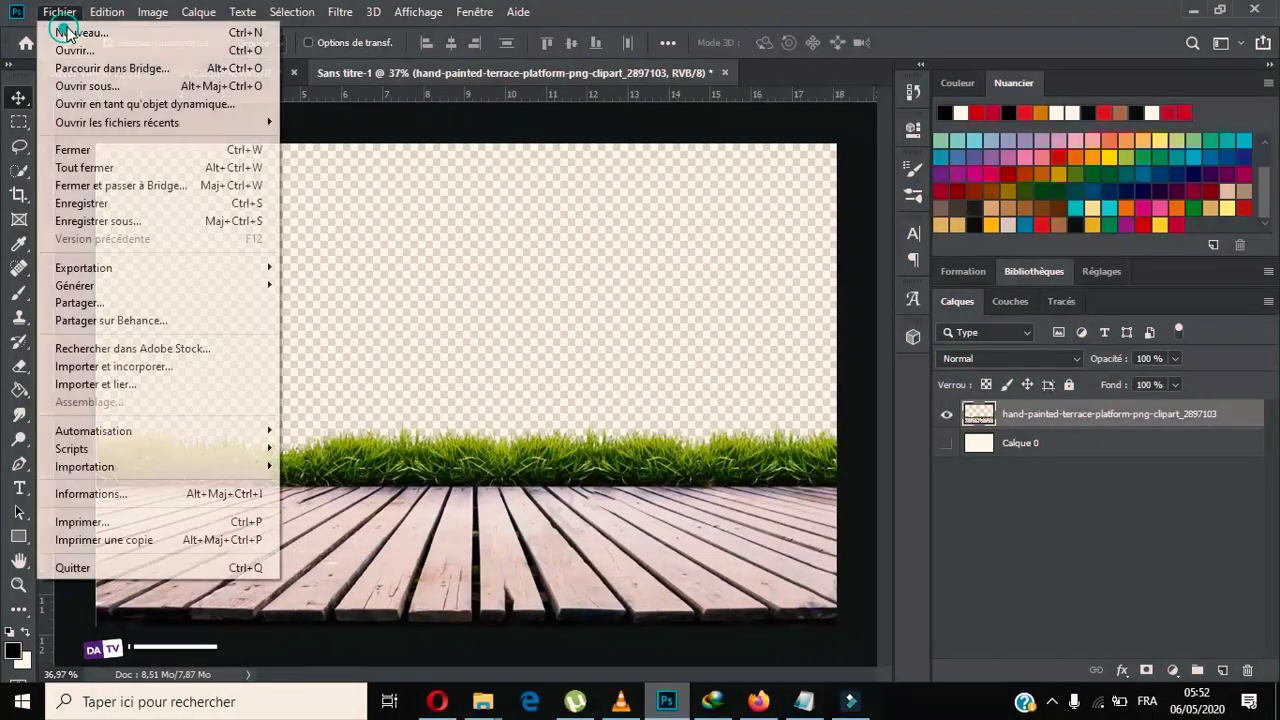
Import the Bouteille Vin bottle image as an embedded smart object.
{"action": "left_click", "coordinate": [180, 366]}
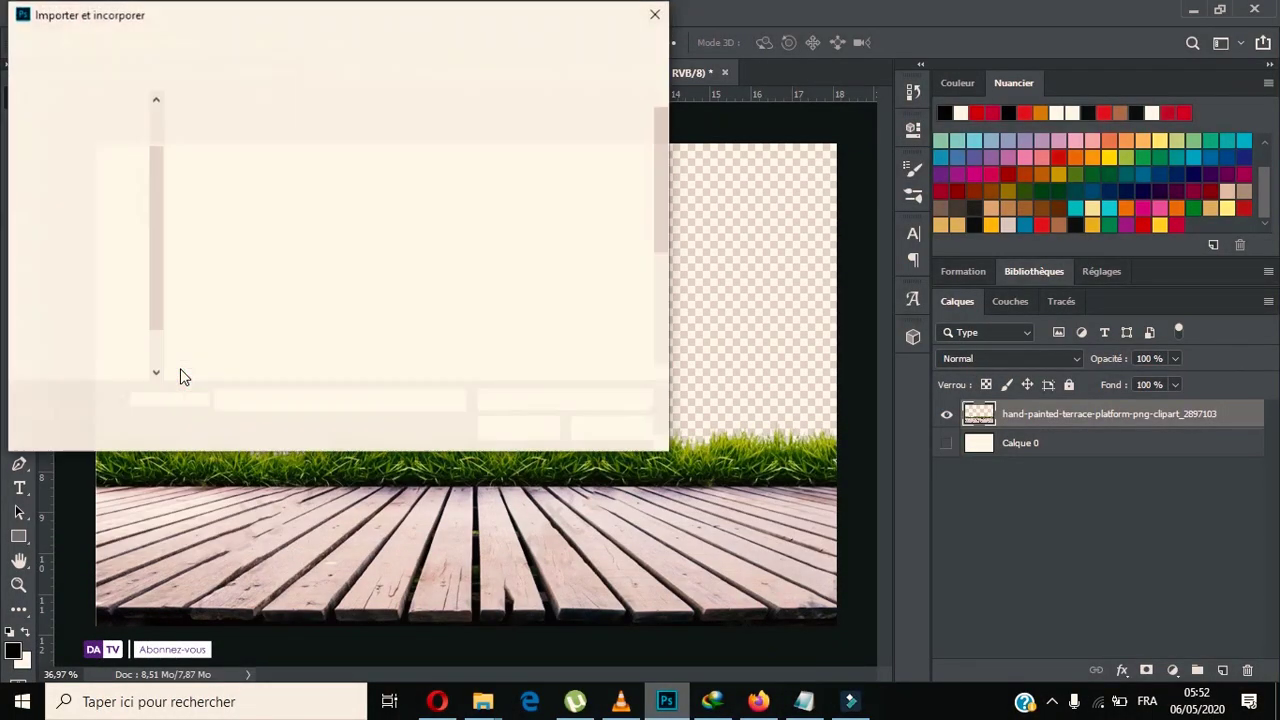
{"action": "scroll", "coordinate": [370, 262], "scroll_direction": "down", "scroll_amount": 1}
{"action": "scroll", "coordinate": [382, 270], "scroll_direction": "down", "scroll_amount": 1}
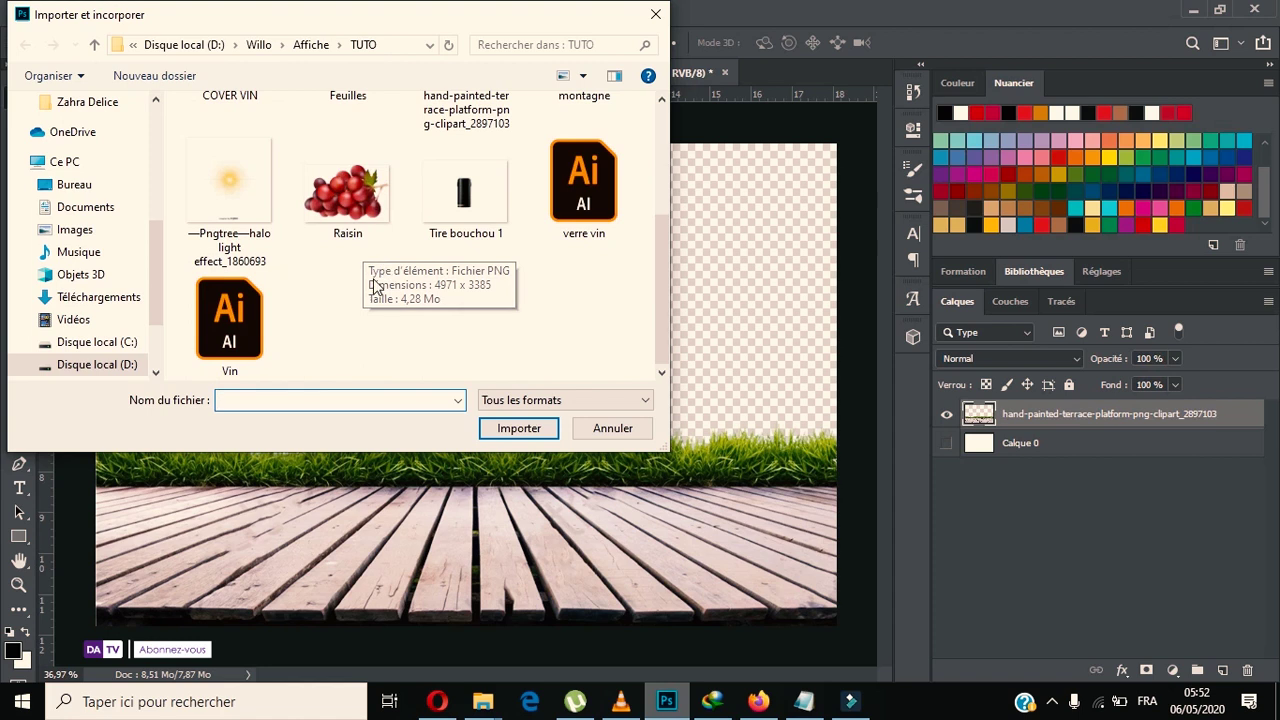
{"action": "scroll", "coordinate": [375, 287], "scroll_direction": "up", "scroll_amount": 2}
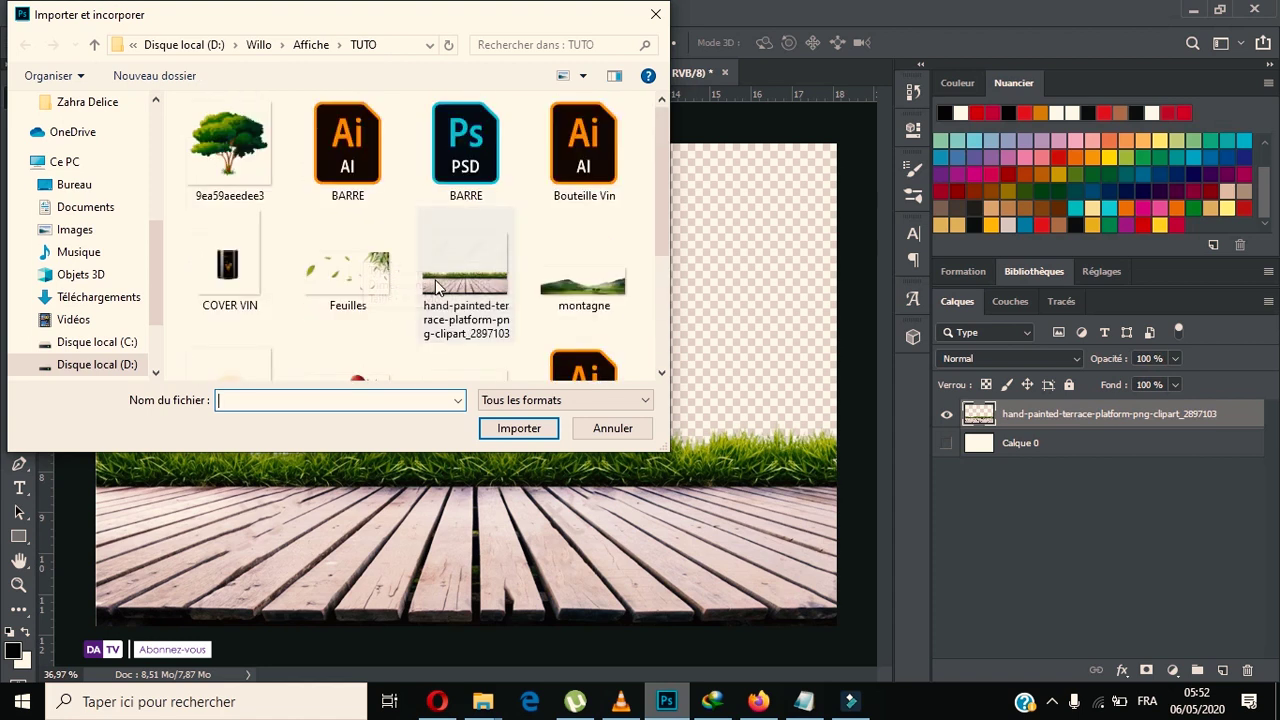
{"action": "double_click", "coordinate": [590, 158]}
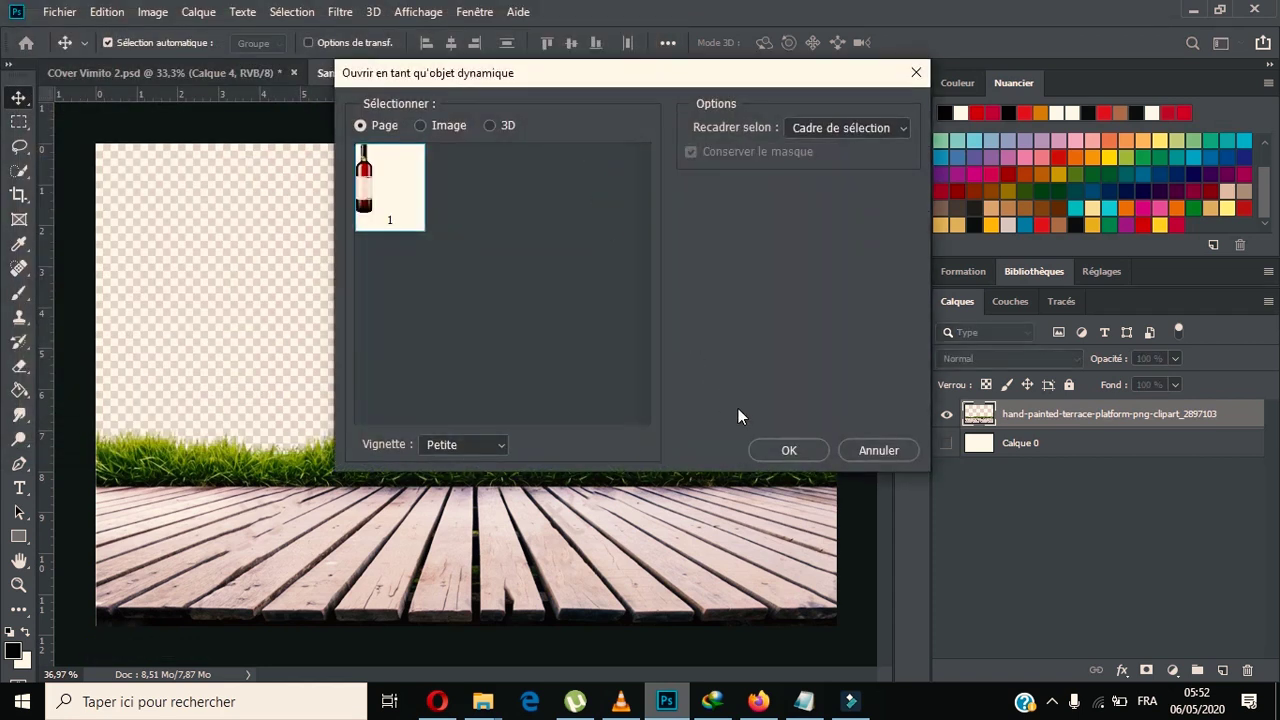
{"action": "left_click", "coordinate": [794, 448]}
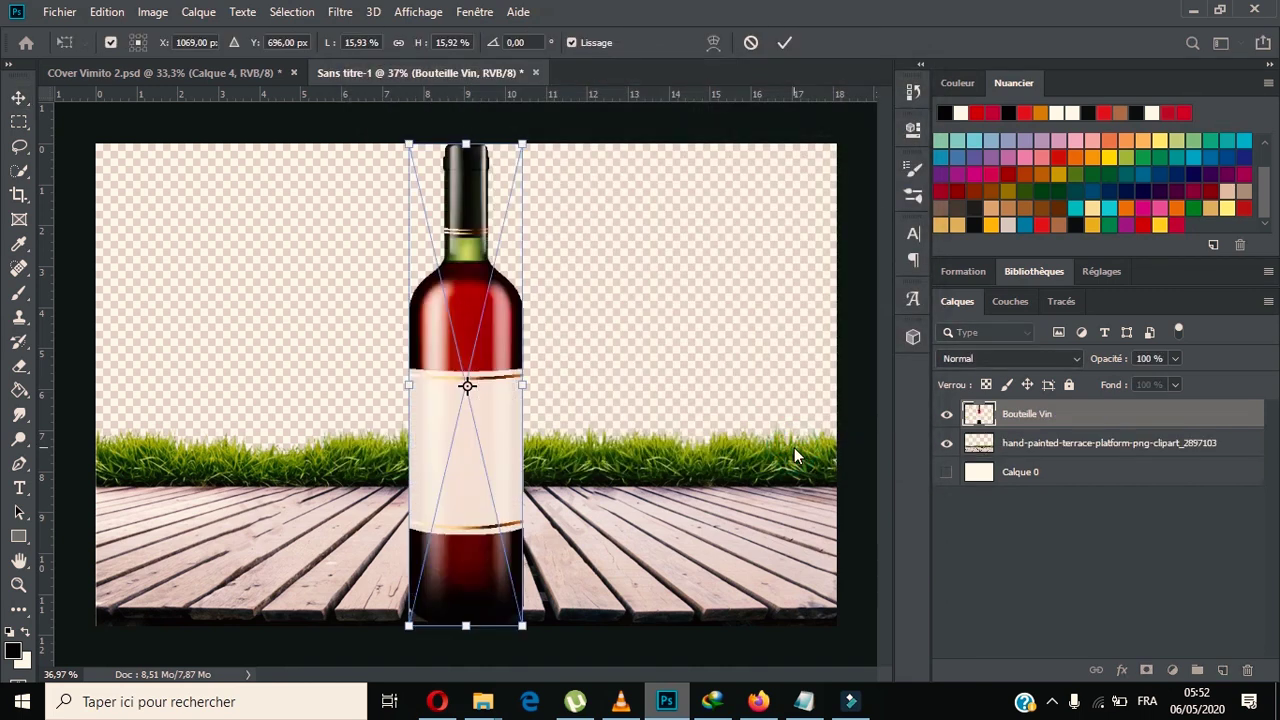
Scale the bottle to about 12% and stand it on the deck right of centre.
{"action": "left_click_drag", "start_coordinate": [478, 345], "coordinate": [713, 327]}
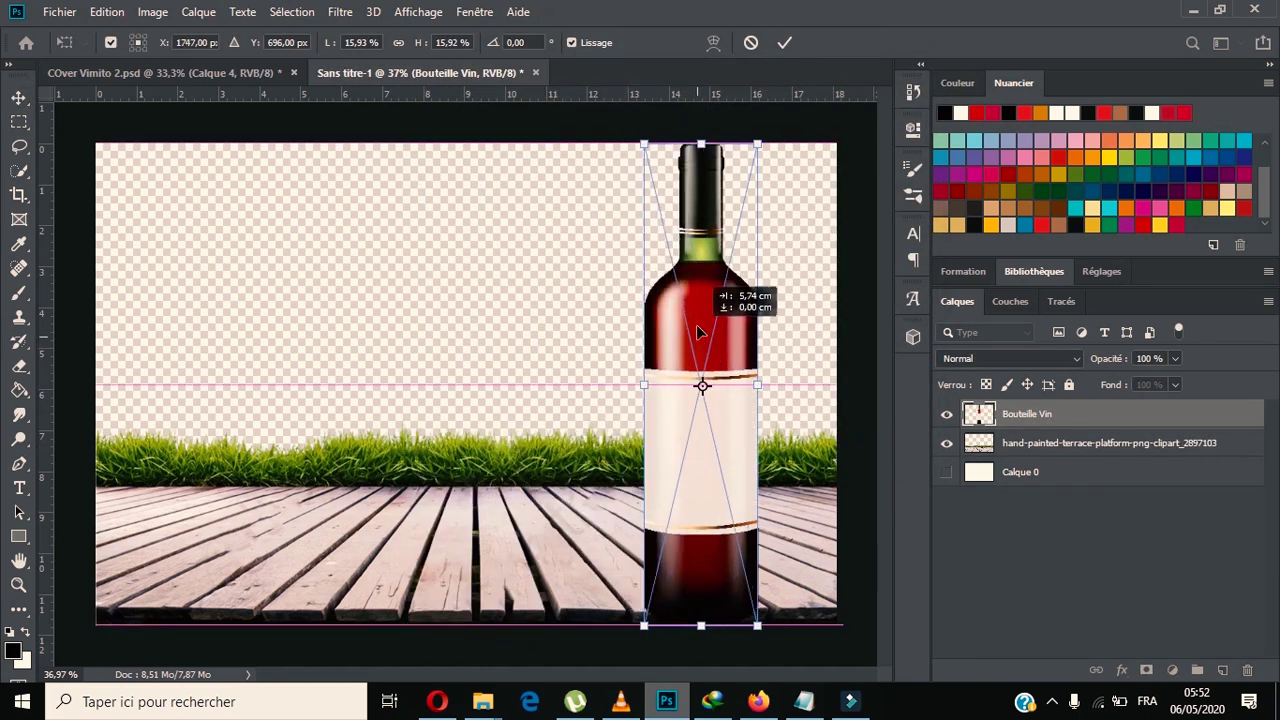
{"action": "left_click_drag", "start_coordinate": [701, 125], "coordinate": [709, 213]}
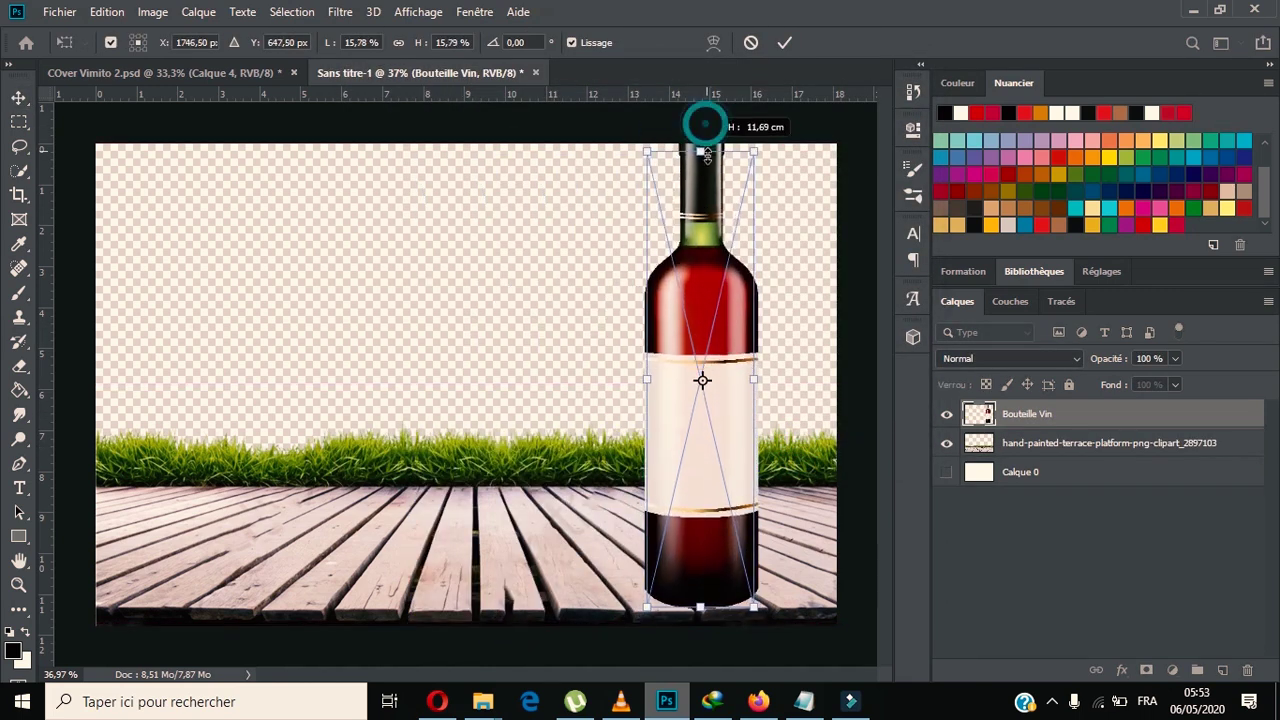
{"action": "left_click_drag", "start_coordinate": [709, 213], "coordinate": [703, 250]}
{"action": "left_click_drag", "start_coordinate": [703, 425], "coordinate": [676, 362]}
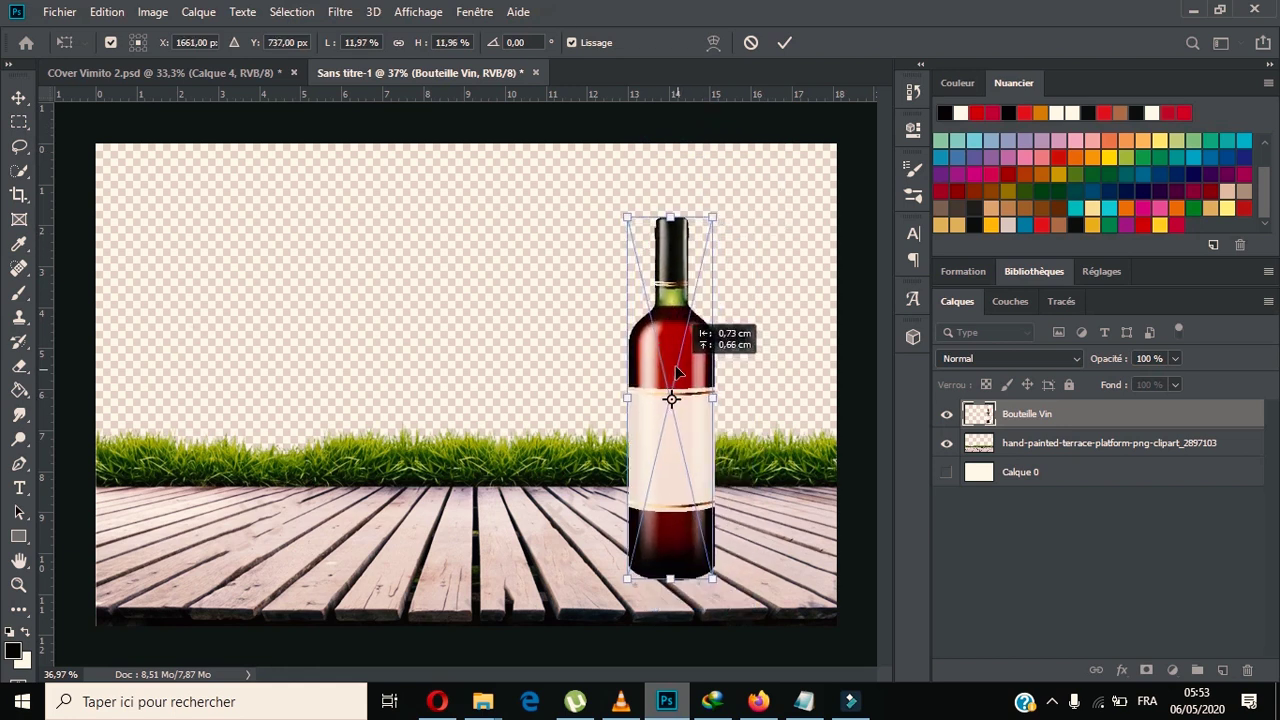
{"action": "left_click_drag", "start_coordinate": [676, 362], "coordinate": [681, 362]}
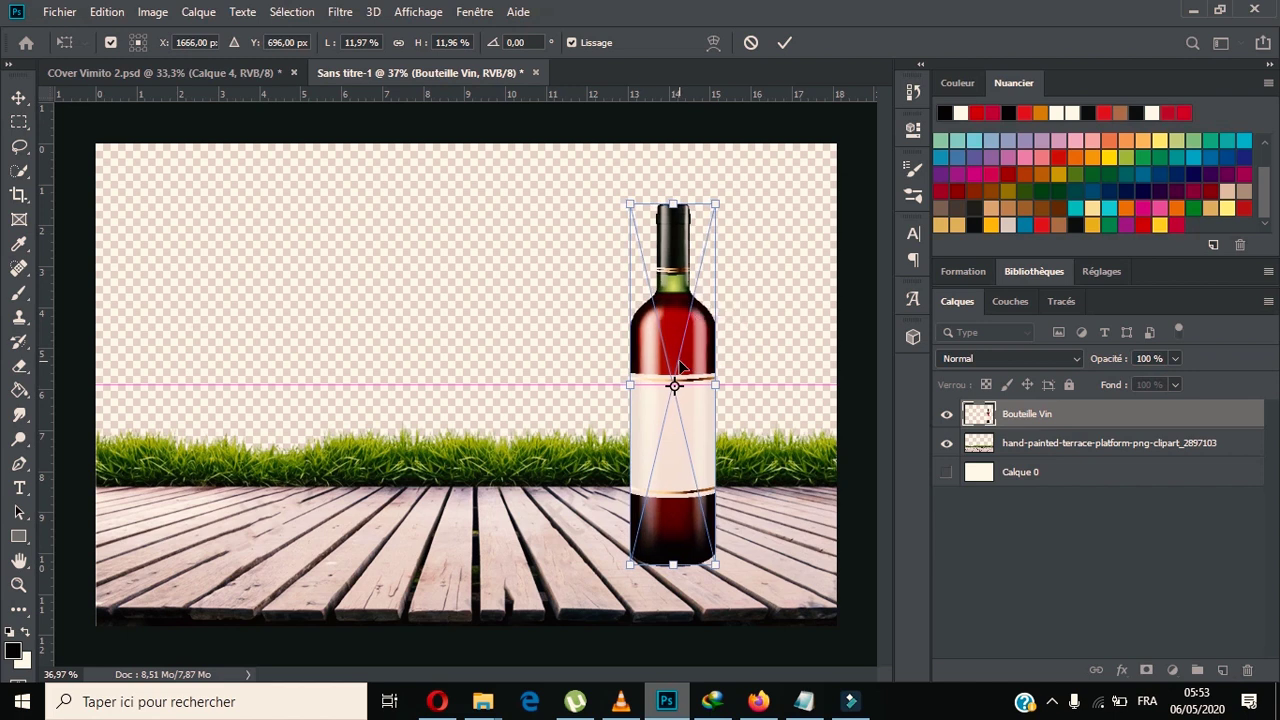
{"action": "left_click", "coordinate": [783, 45]}
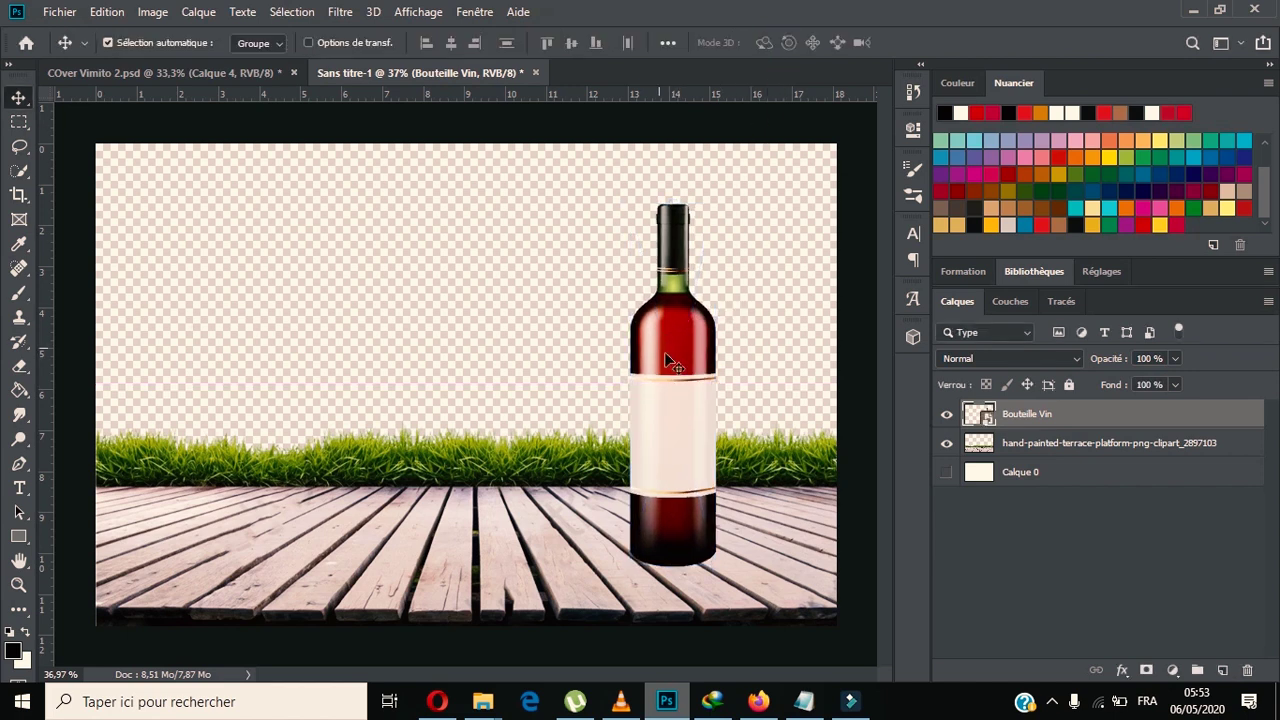
{"action": "left_click_drag", "start_coordinate": [665, 356], "coordinate": [675, 366]}
{"action": "left_click", "coordinate": [59, 11]}
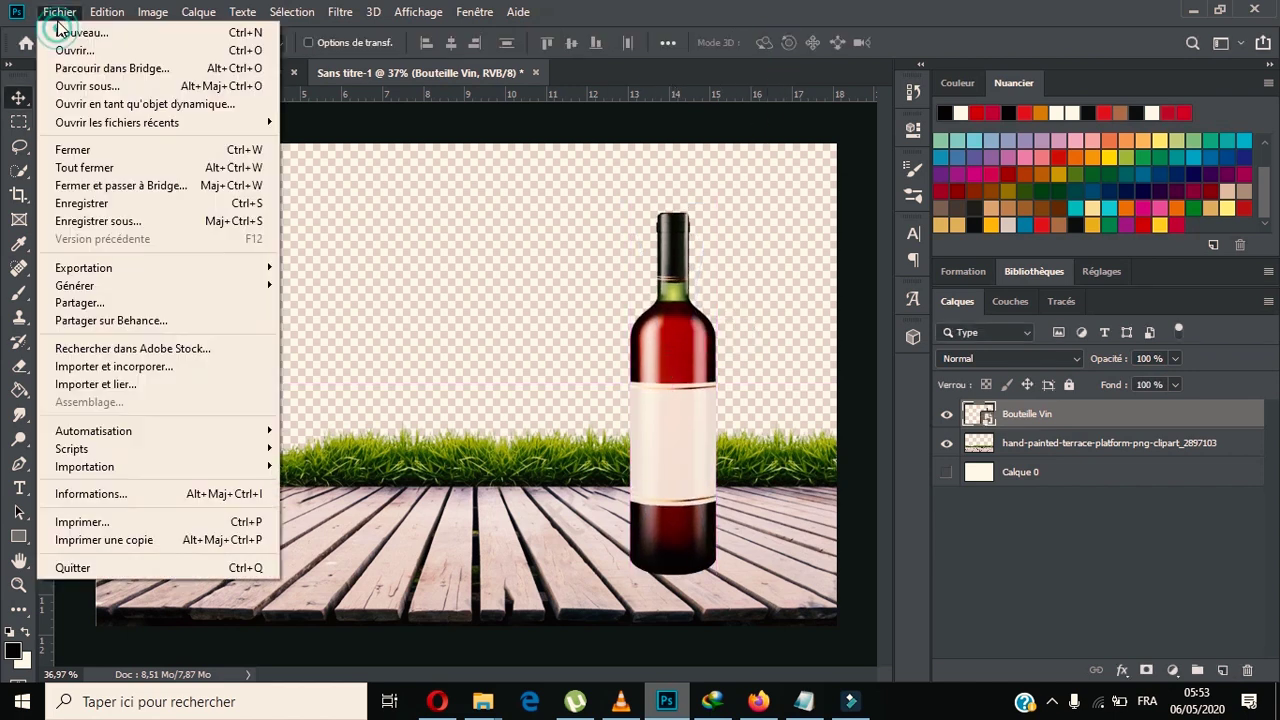
Import the verre vin wine glass image as an embedded smart object.
{"action": "left_click", "coordinate": [113, 372]}
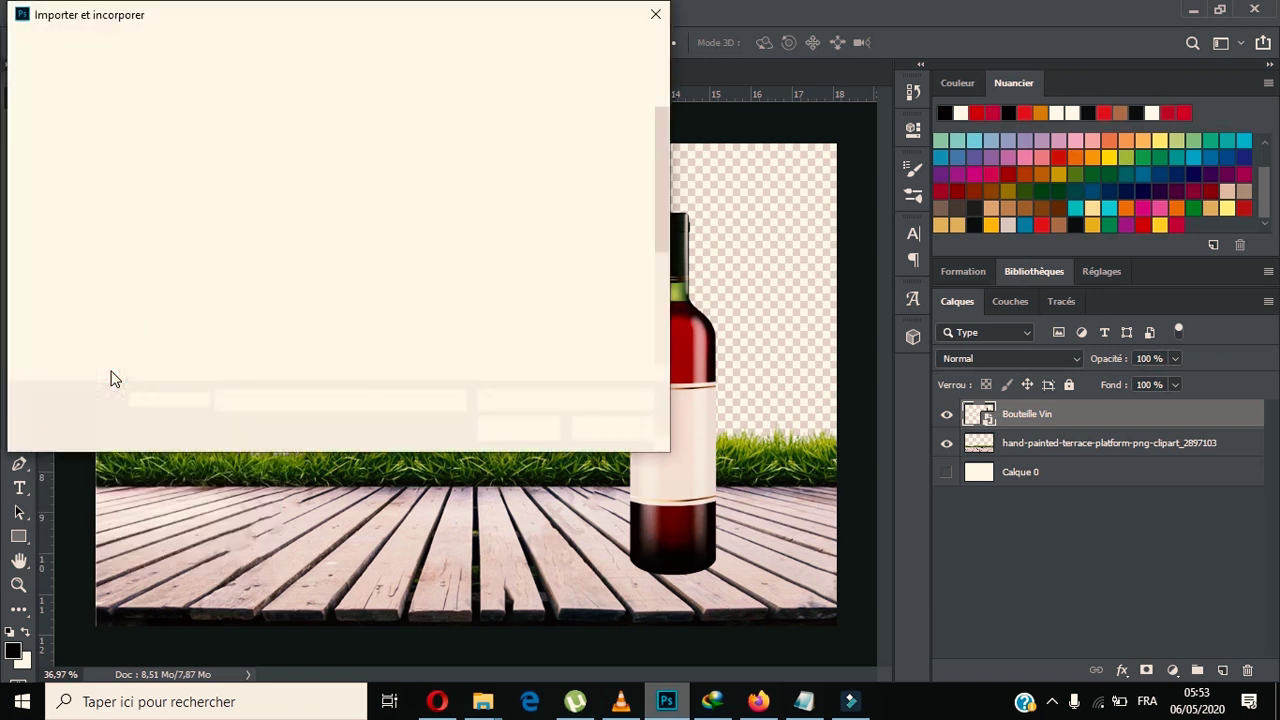
{"action": "scroll", "coordinate": [490, 212], "scroll_direction": "down", "scroll_amount": 2}
{"action": "scroll", "coordinate": [414, 255], "scroll_direction": "up", "scroll_amount": 3}
{"action": "scroll", "coordinate": [414, 263], "scroll_direction": "down", "scroll_amount": 1}
{"action": "scroll", "coordinate": [410, 265], "scroll_direction": "up", "scroll_amount": 1}
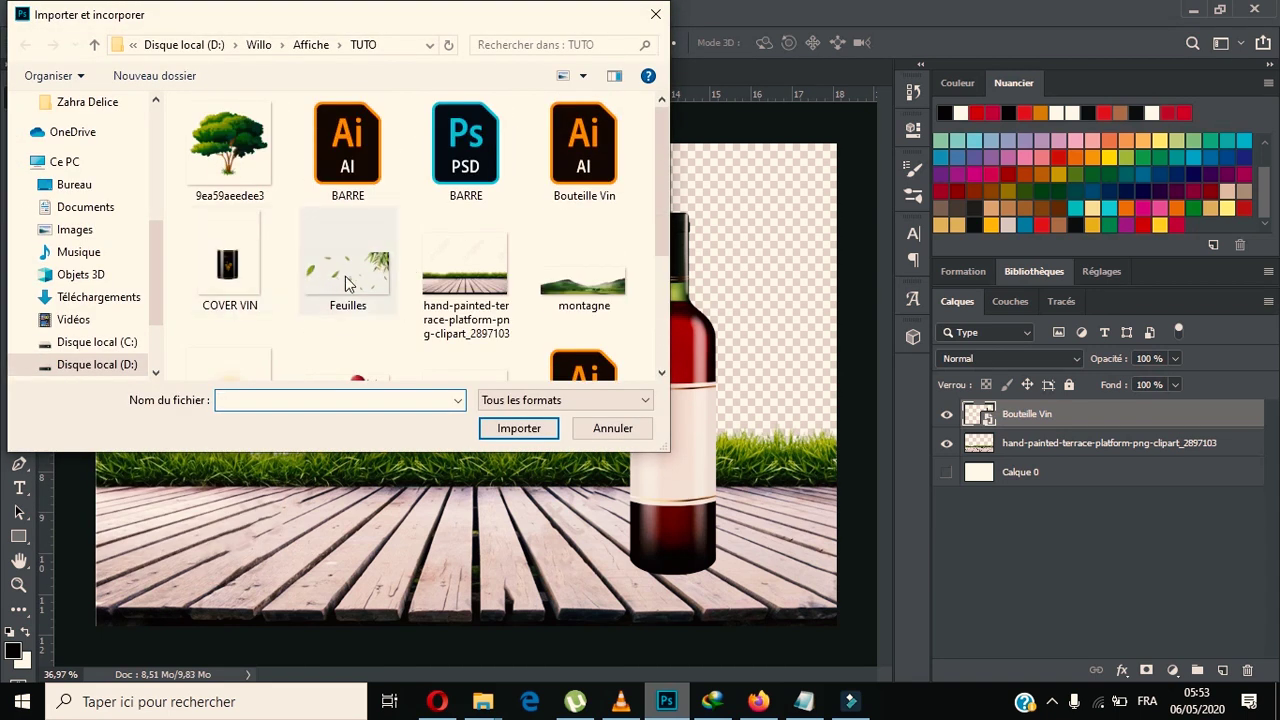
{"action": "scroll", "coordinate": [347, 276], "scroll_direction": "down", "scroll_amount": 2}
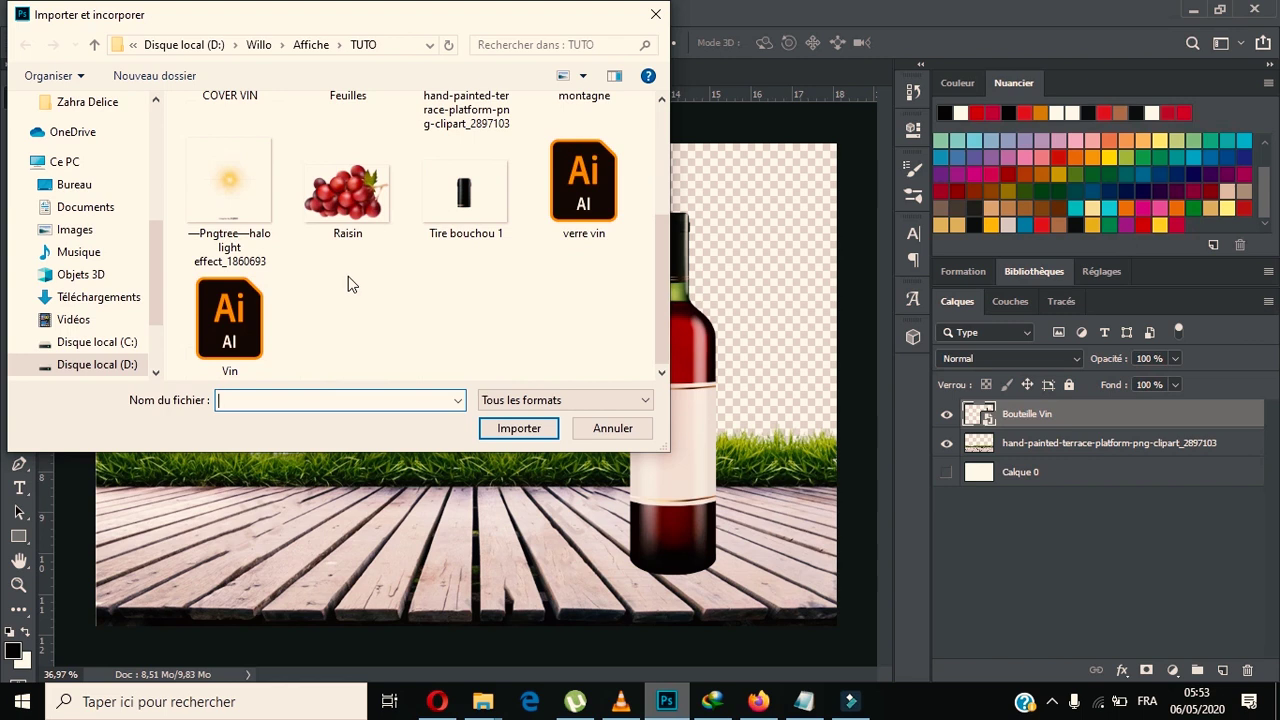
{"action": "double_click", "coordinate": [560, 192]}
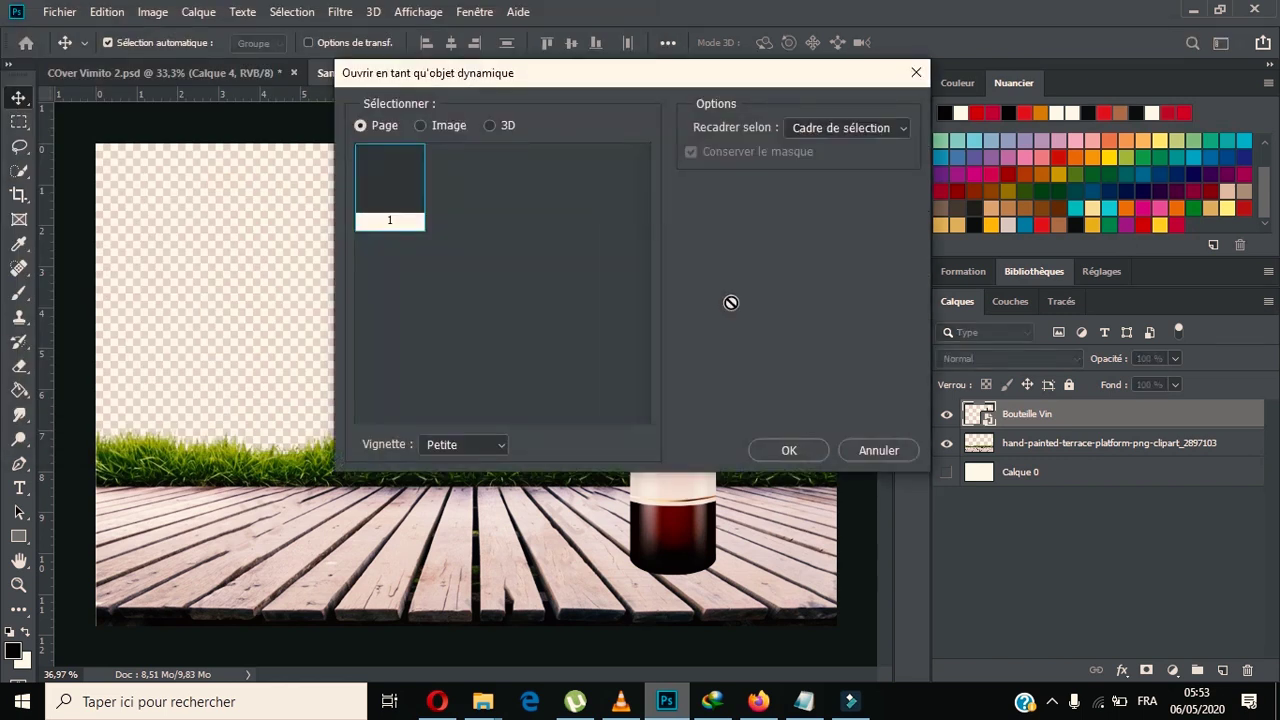
{"action": "left_click", "coordinate": [794, 450]}
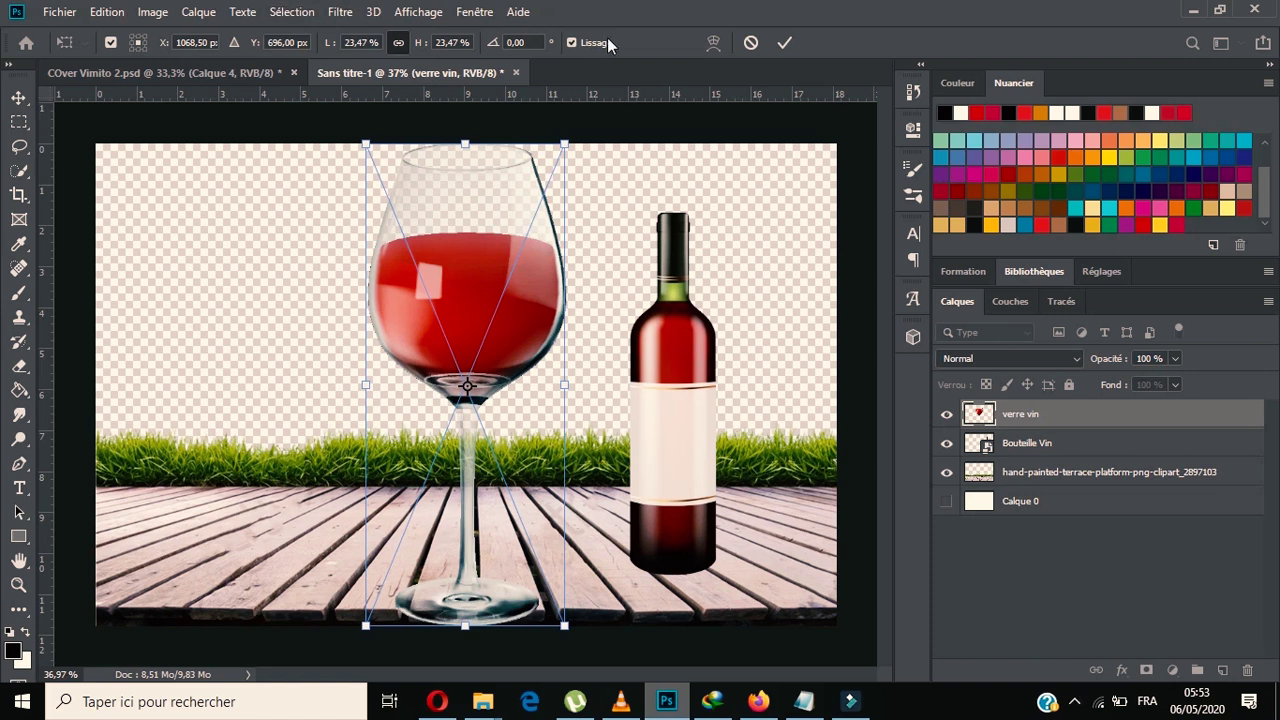
Scale the wine glass to 8.11% and set it on the deck against the bottle's left side.
{"action": "left_click_drag", "start_coordinate": [478, 162], "coordinate": [519, 347]}
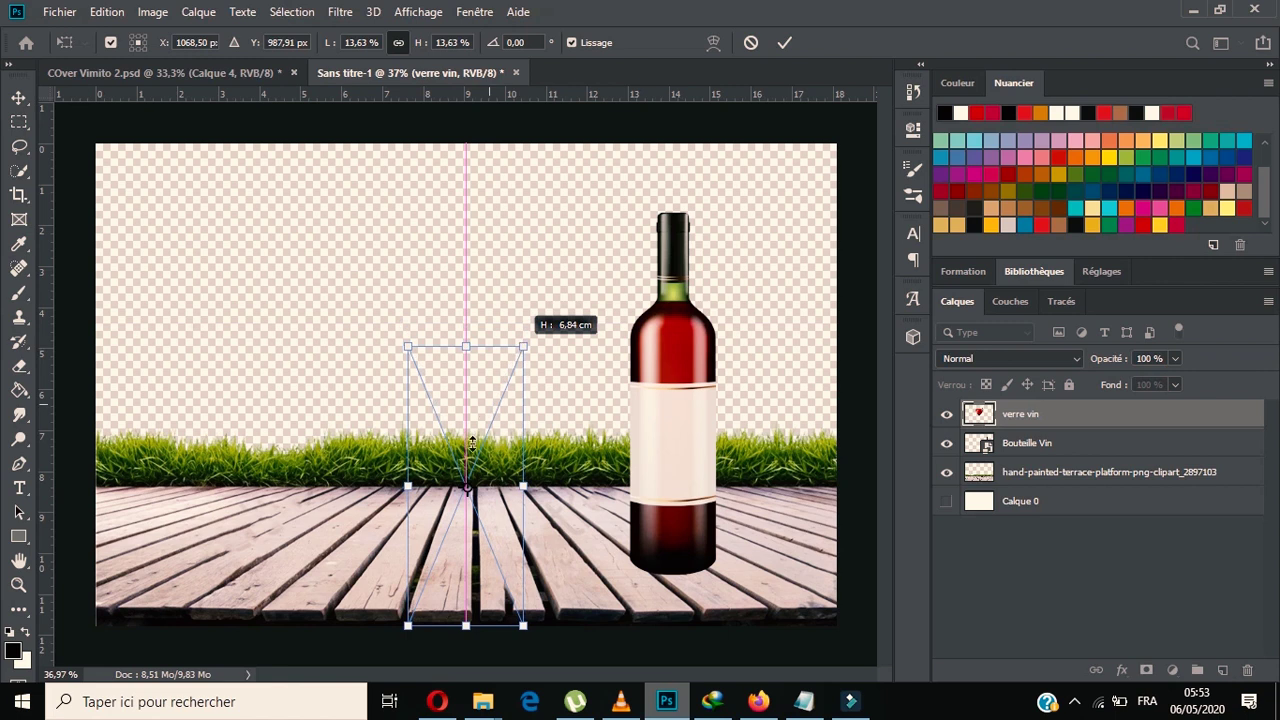
{"action": "left_click_drag", "start_coordinate": [496, 483], "coordinate": [591, 431]}
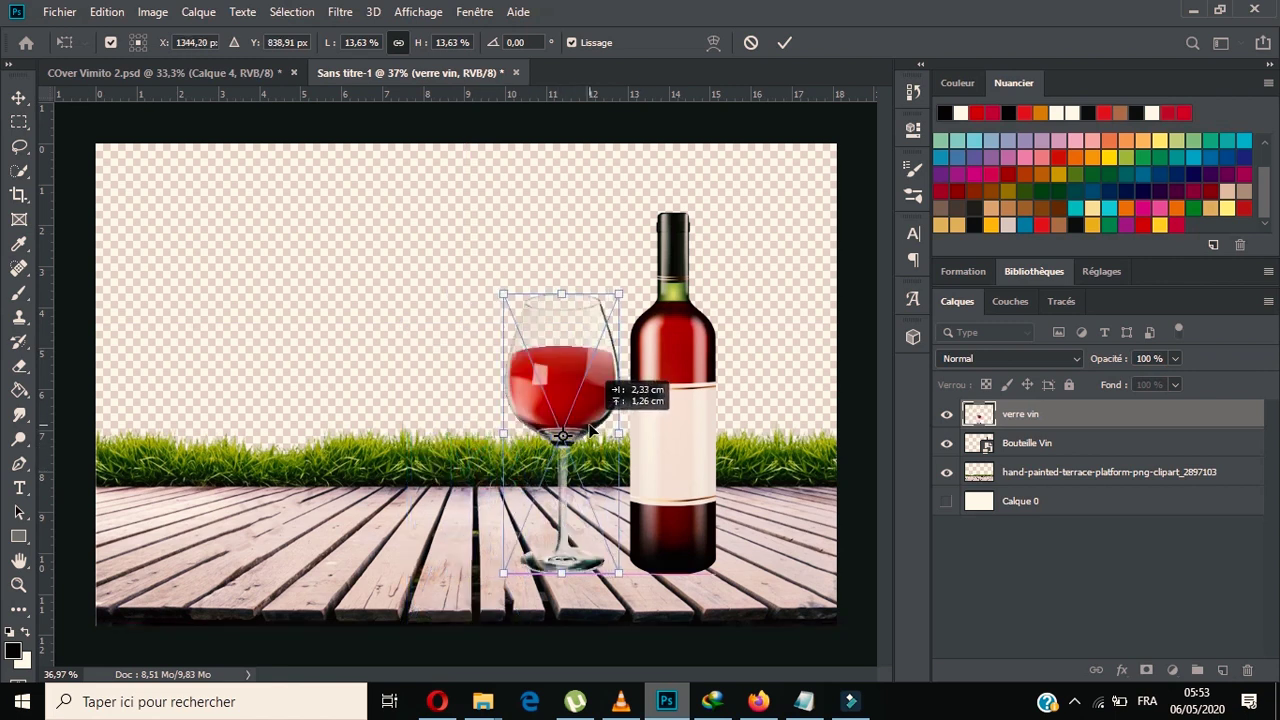
{"action": "left_click_drag", "start_coordinate": [571, 292], "coordinate": [579, 336]}
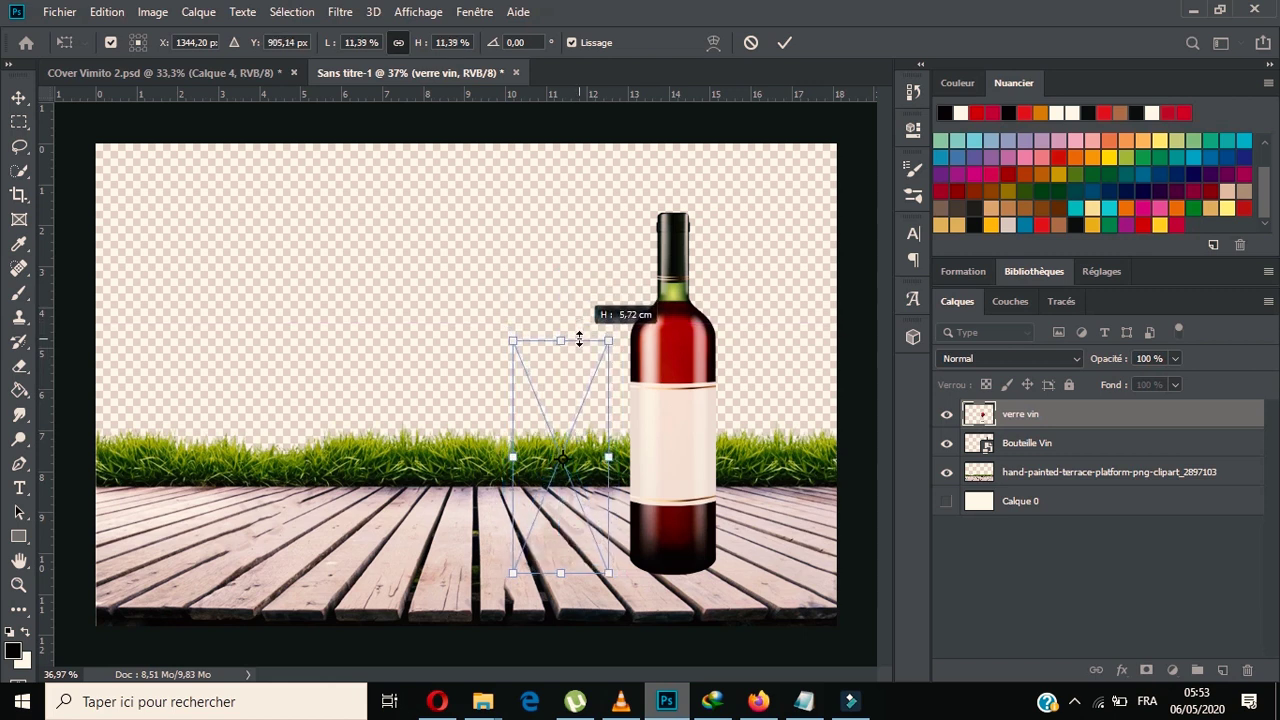
{"action": "left_click_drag", "start_coordinate": [579, 336], "coordinate": [579, 343]}
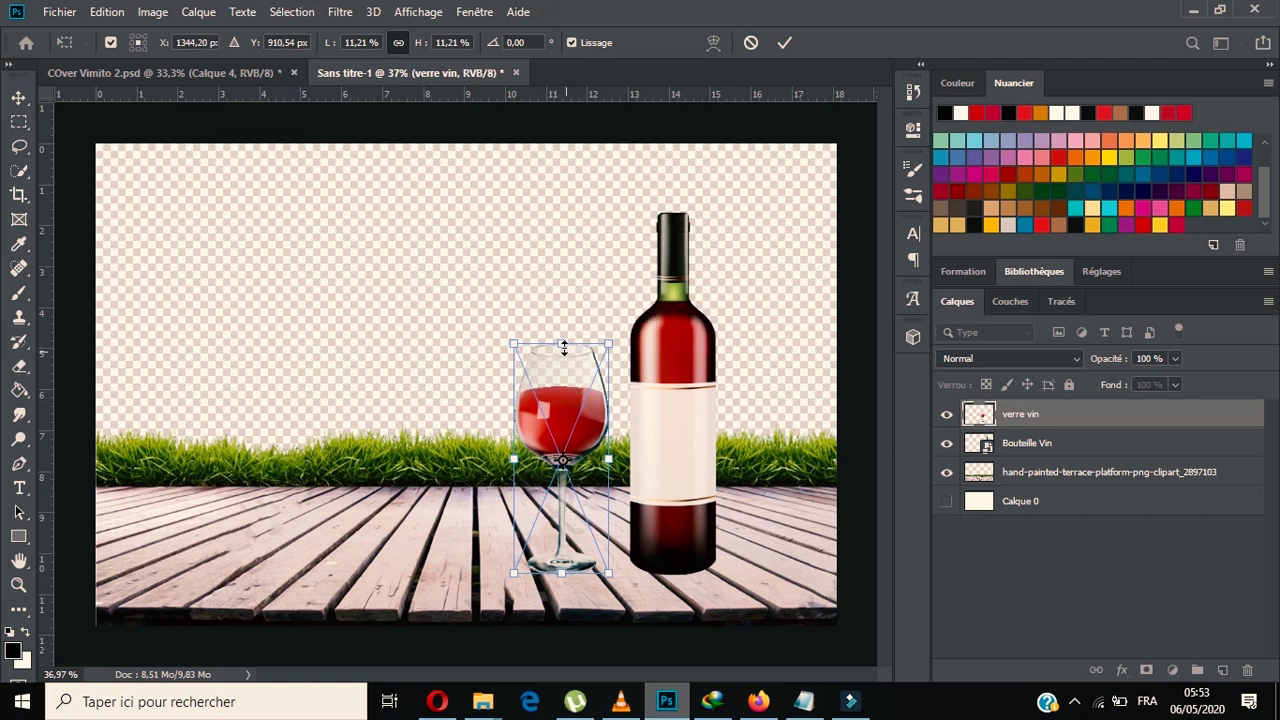
{"action": "left_click_drag", "start_coordinate": [562, 344], "coordinate": [568, 398]}
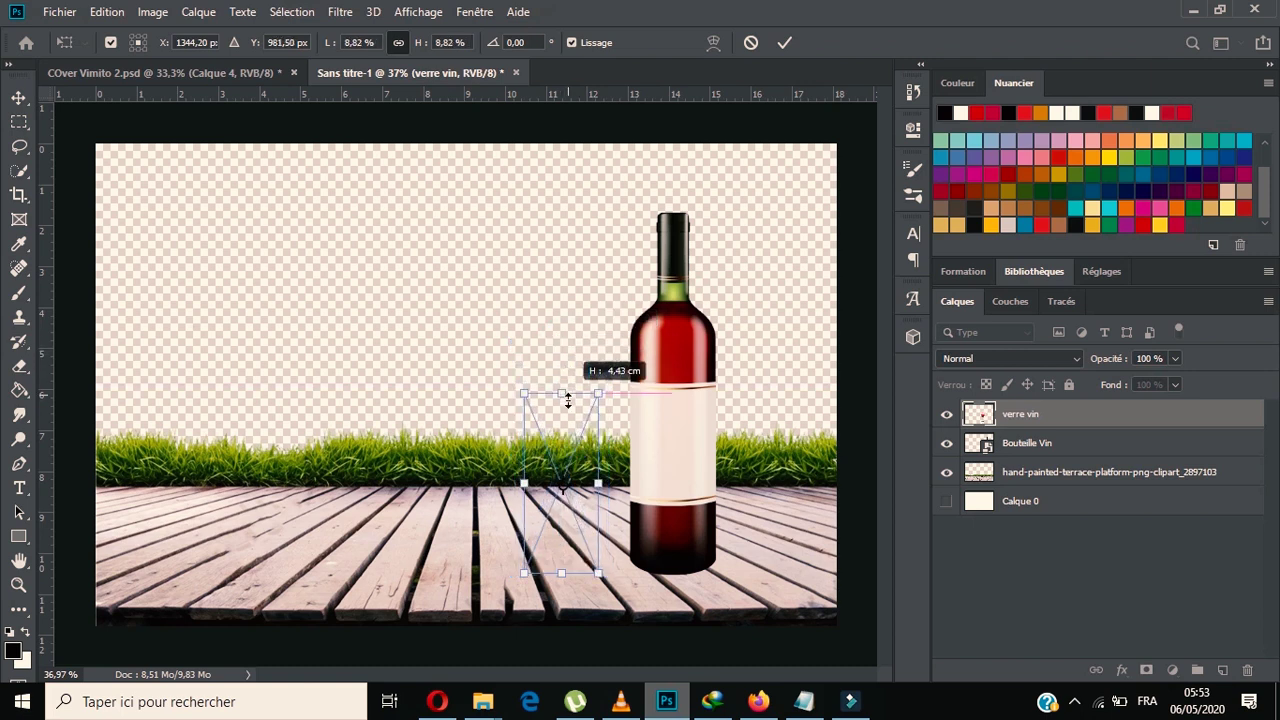
{"action": "left_click_drag", "start_coordinate": [568, 398], "coordinate": [570, 414]}
{"action": "mouse_move", "coordinate": [576, 462]}
{"action": "left_mouse_down"}
{"action": "mouse_move", "coordinate": [626, 465]}
{"action": "mouse_move", "coordinate": [611, 460]}
{"action": "left_mouse_up"}
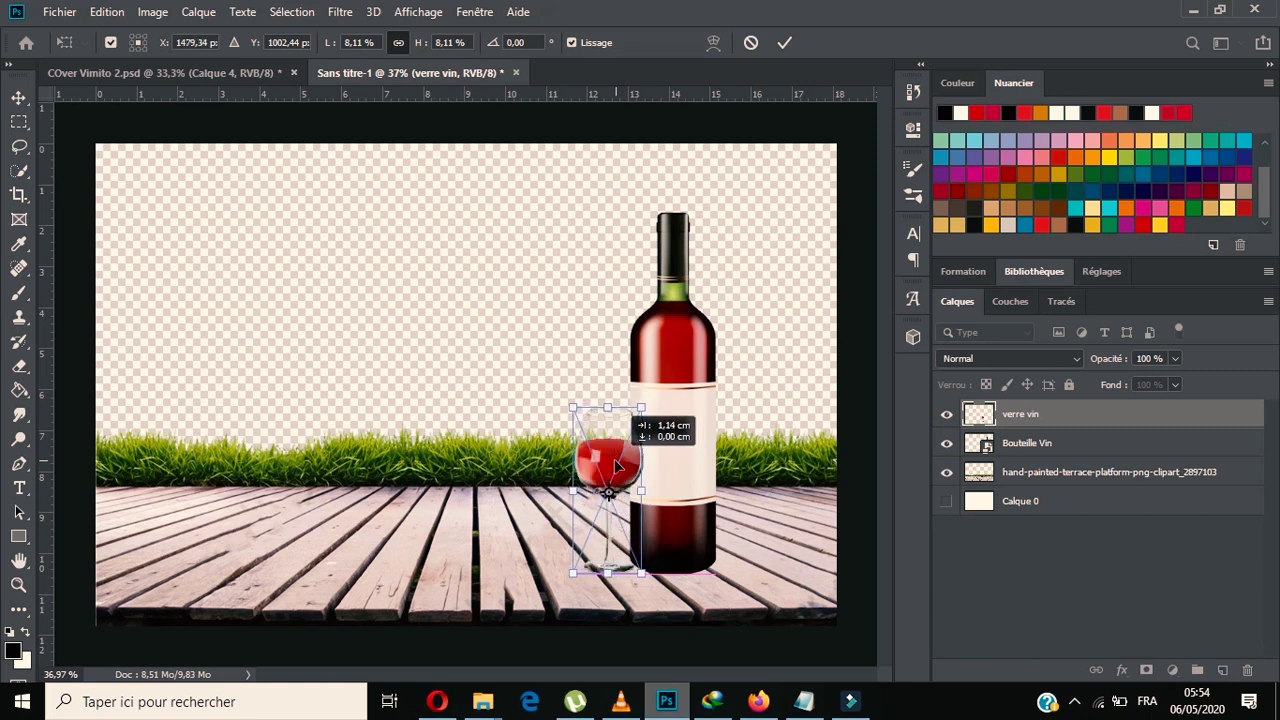
{"action": "left_click", "coordinate": [790, 41]}
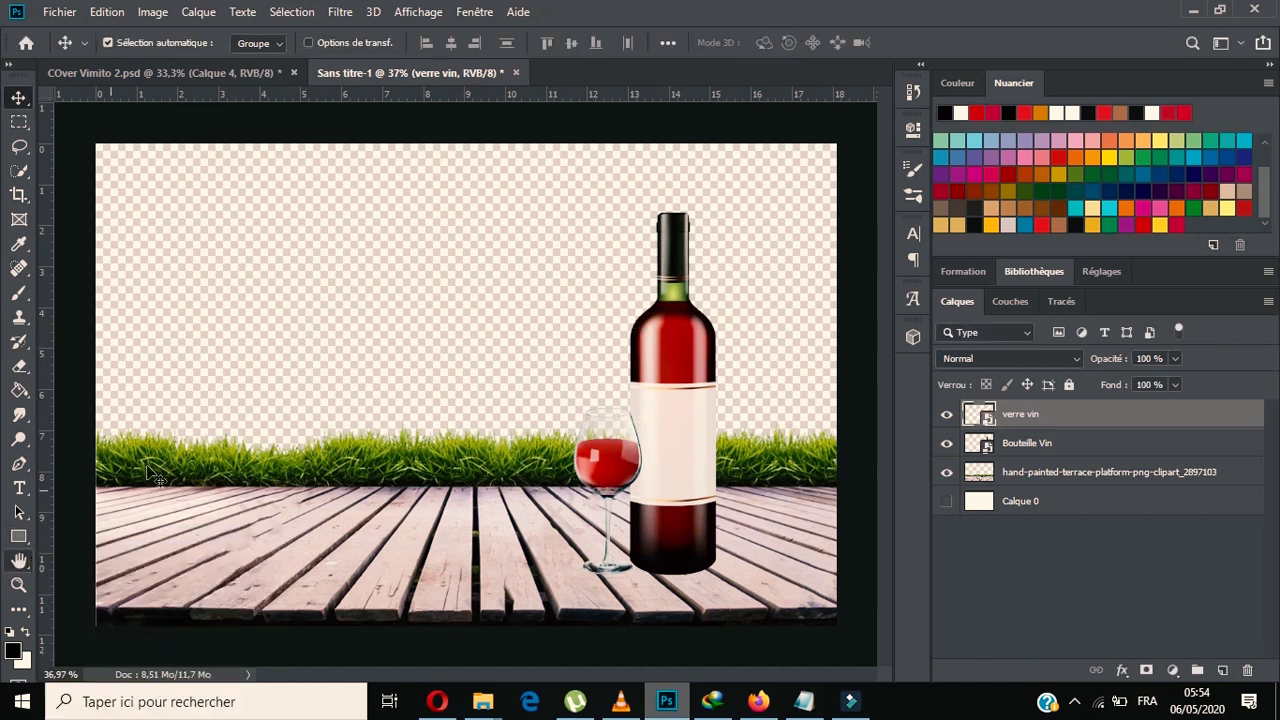
{"action": "left_click", "coordinate": [59, 11]}
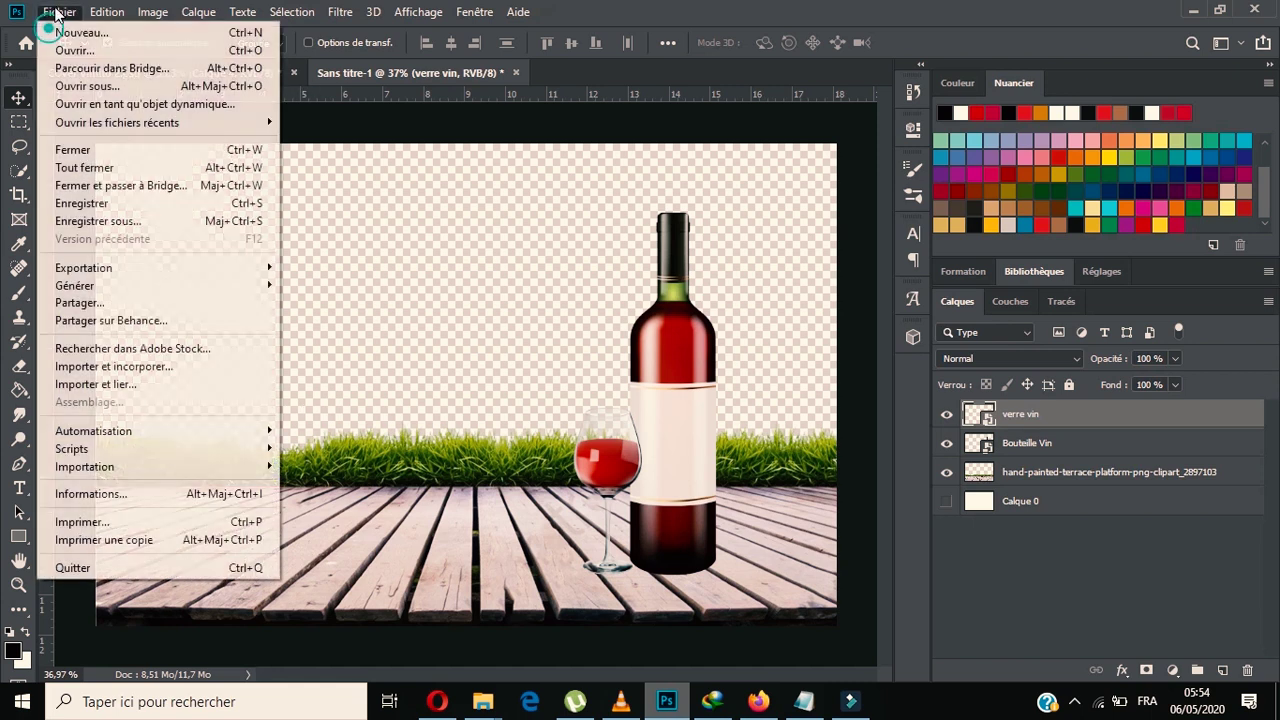
Import and place the montagne hills image, shifted slightly upward.
{"action": "left_click", "coordinate": [129, 372]}
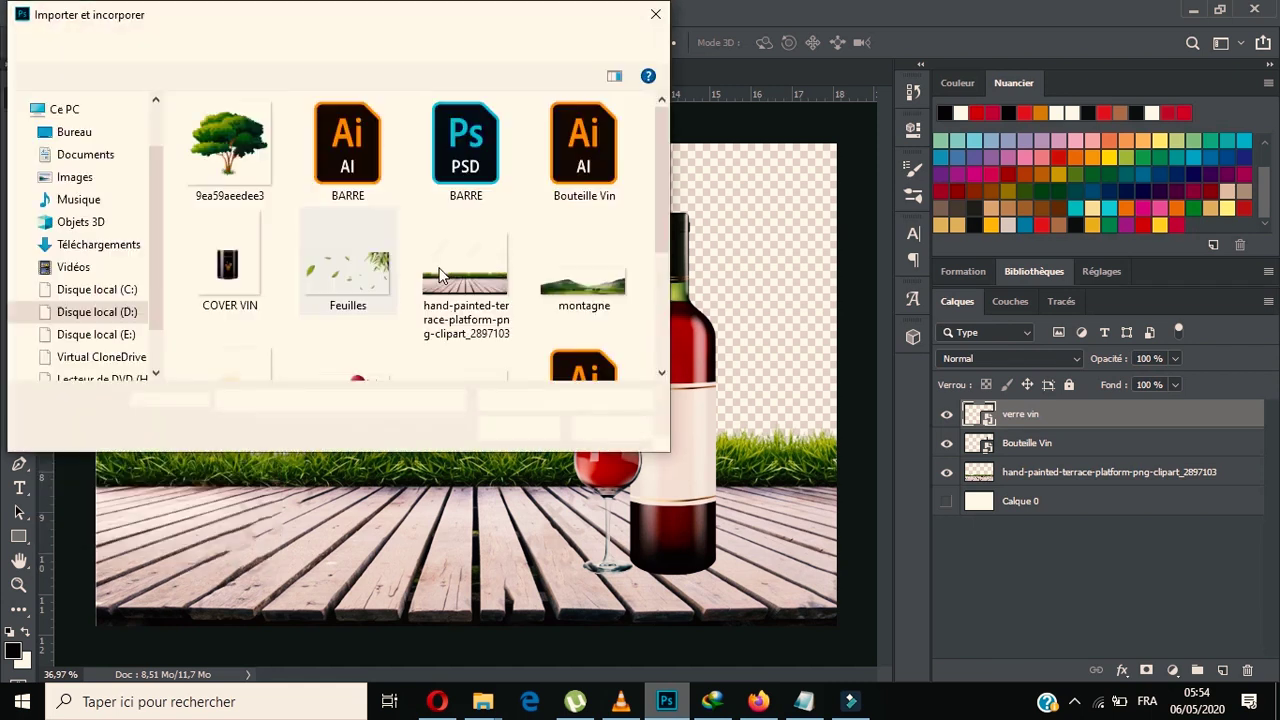
{"action": "double_click", "coordinate": [560, 285]}
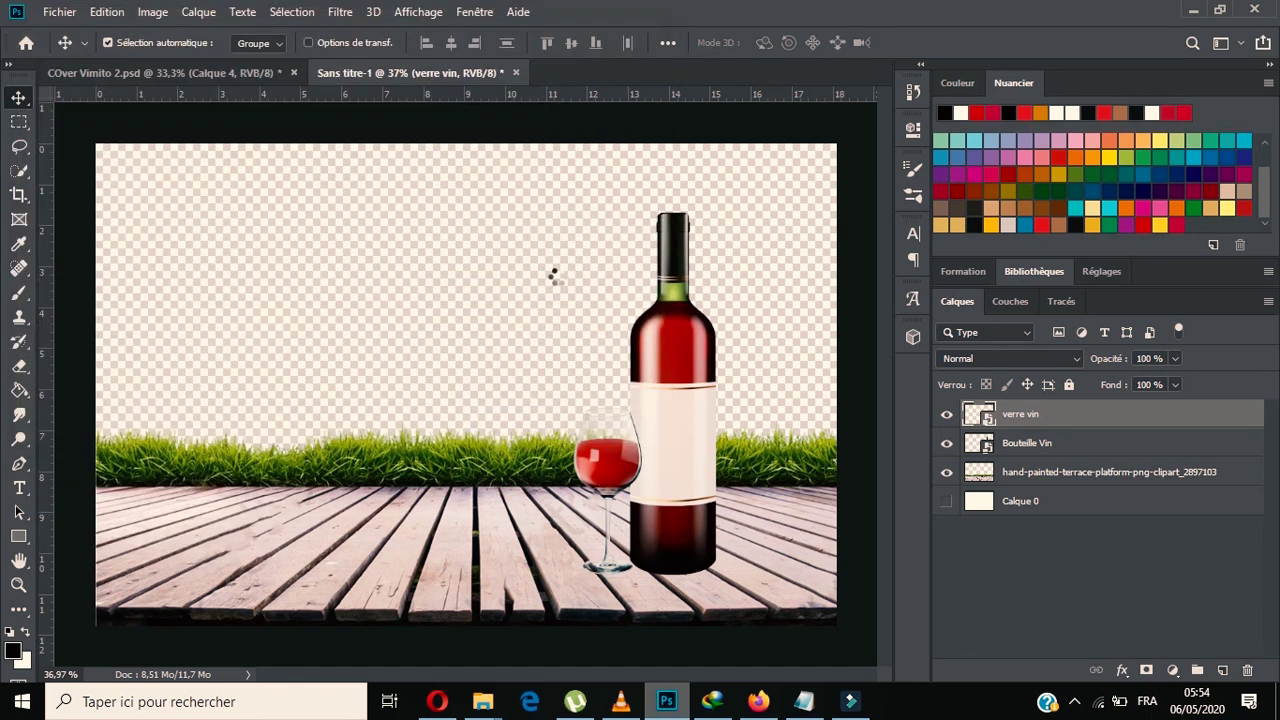
{"action": "left_click_drag", "start_coordinate": [470, 366], "coordinate": [473, 348]}
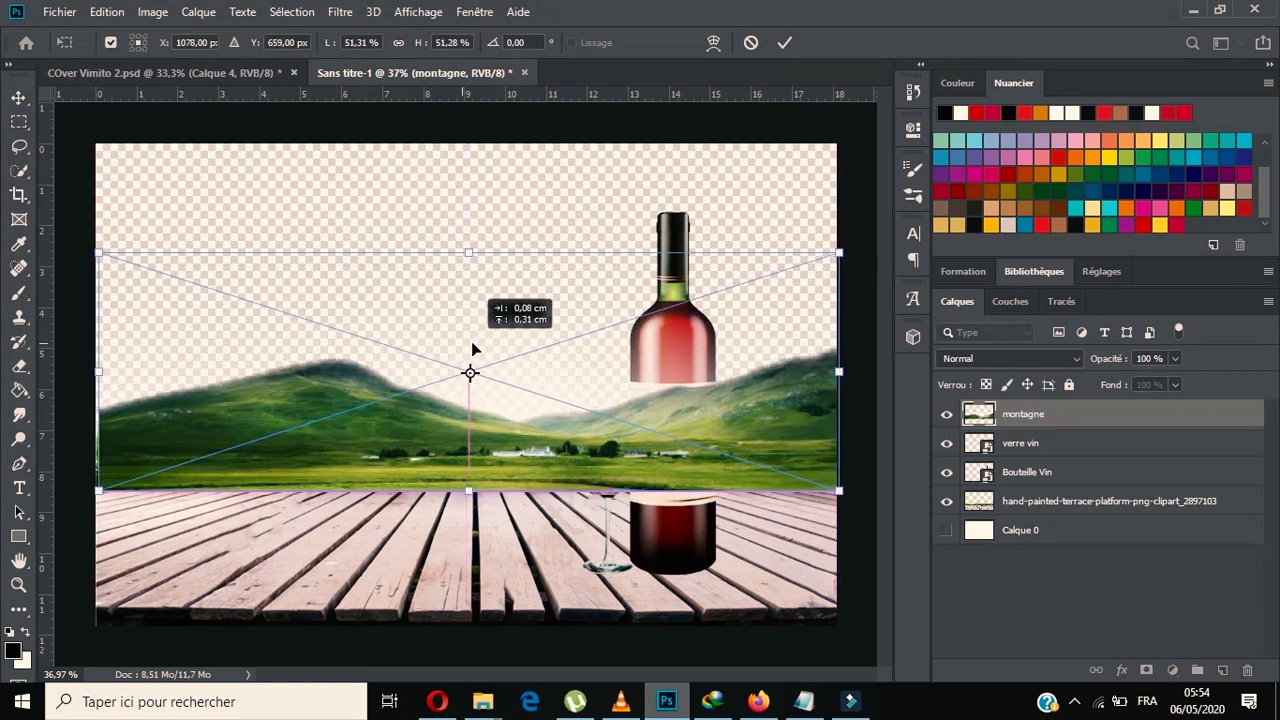
{"action": "left_click", "coordinate": [786, 43]}
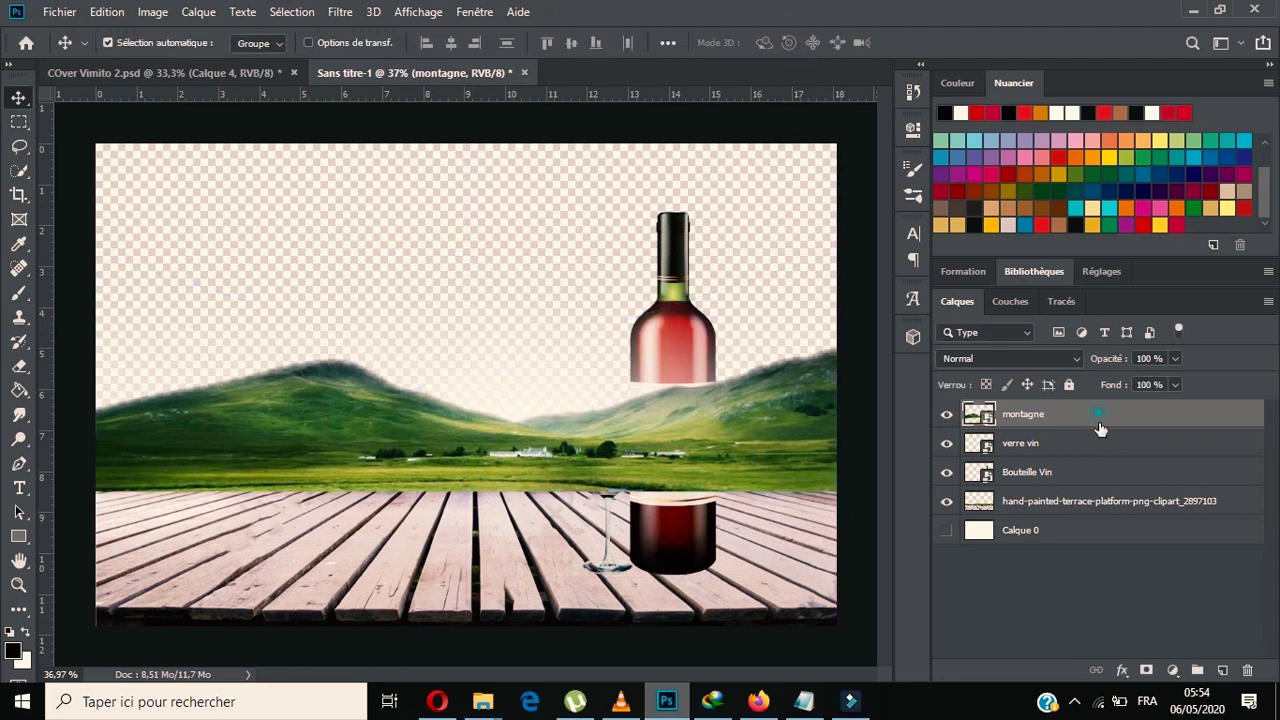
Move the montagne layer below the terrace, raise the hills, and show Calque 0.
{"action": "left_click_drag", "start_coordinate": [1099, 417], "coordinate": [1114, 518]}
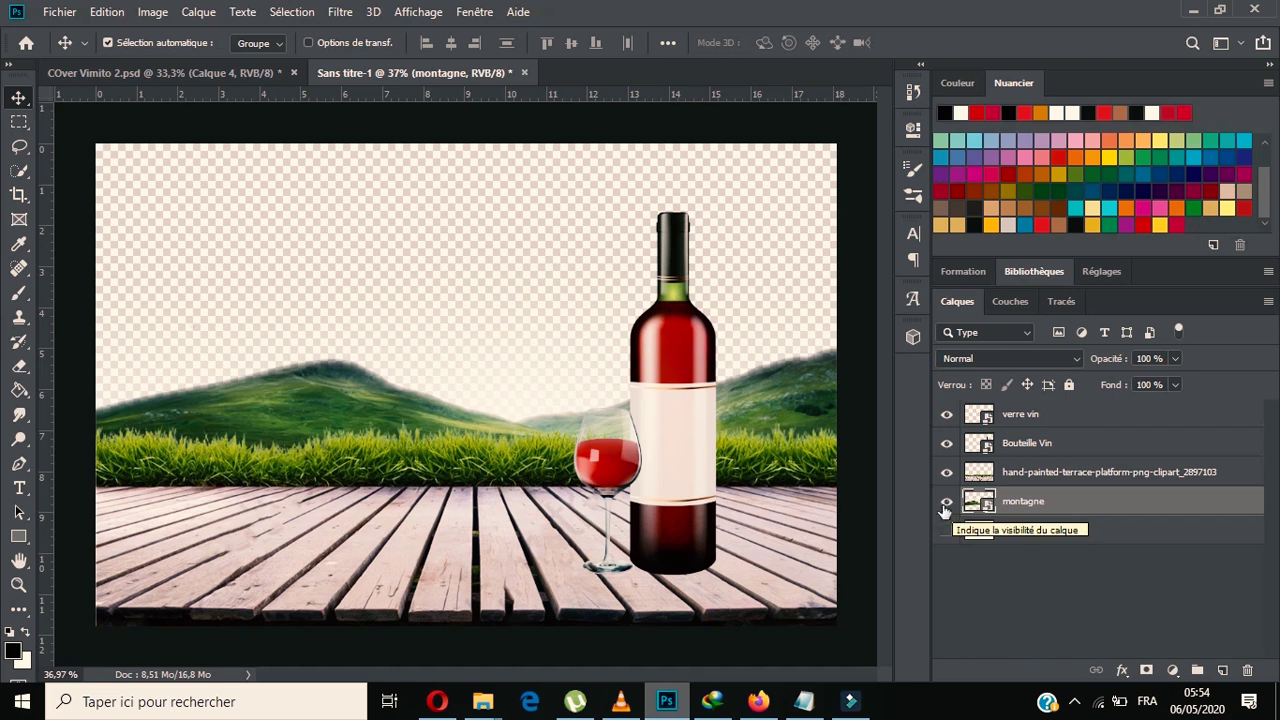
{"action": "left_click_drag", "start_coordinate": [330, 380], "coordinate": [329, 345]}
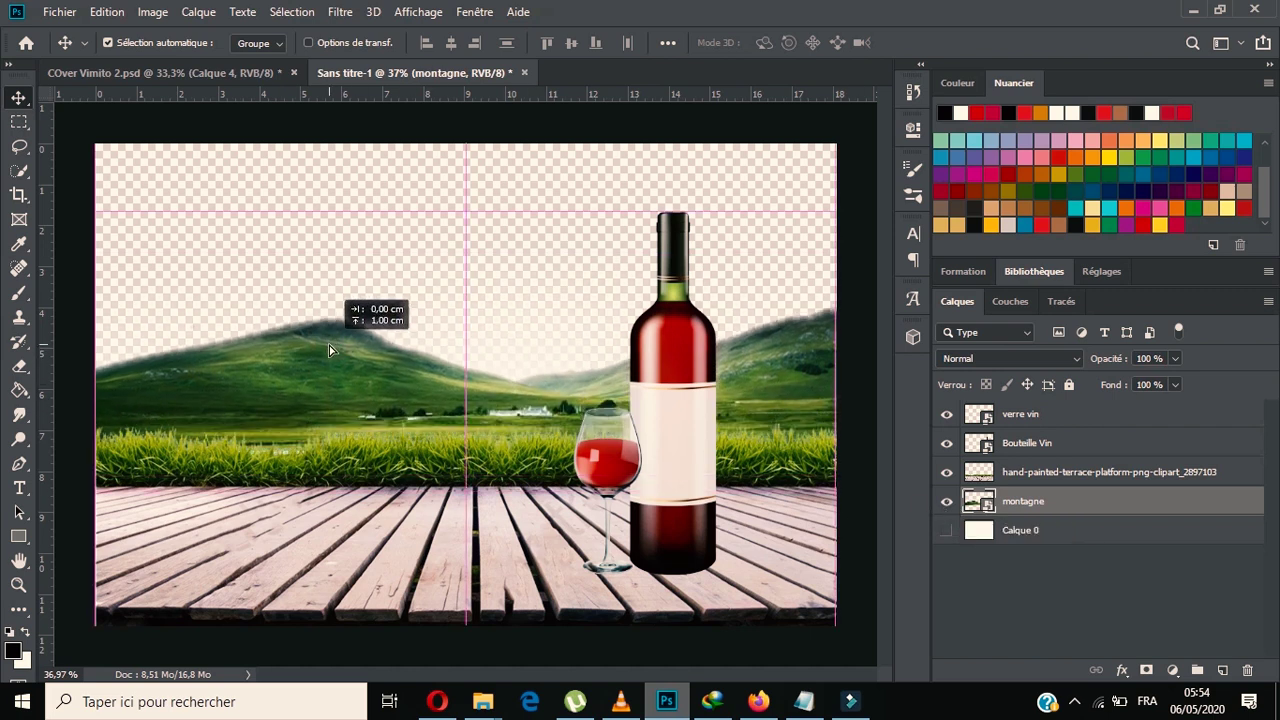
{"action": "left_click_drag", "start_coordinate": [329, 345], "coordinate": [328, 342]}
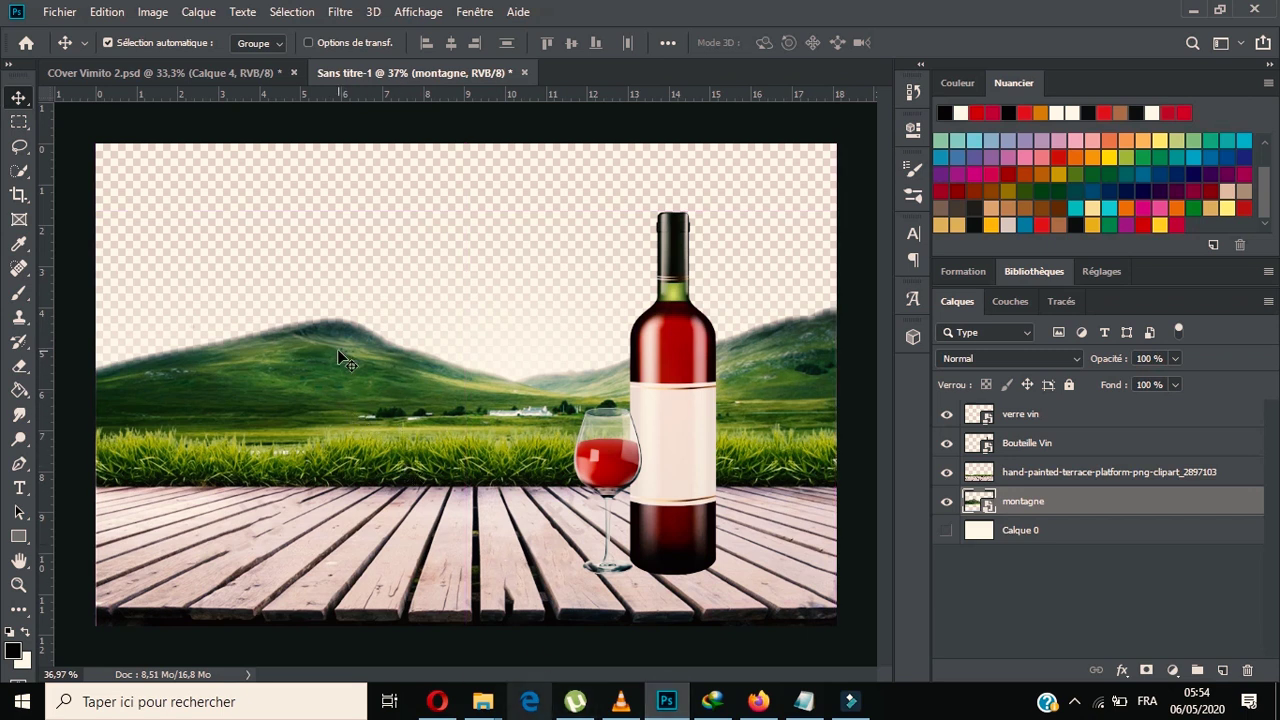
{"action": "left_click", "coordinate": [947, 530]}
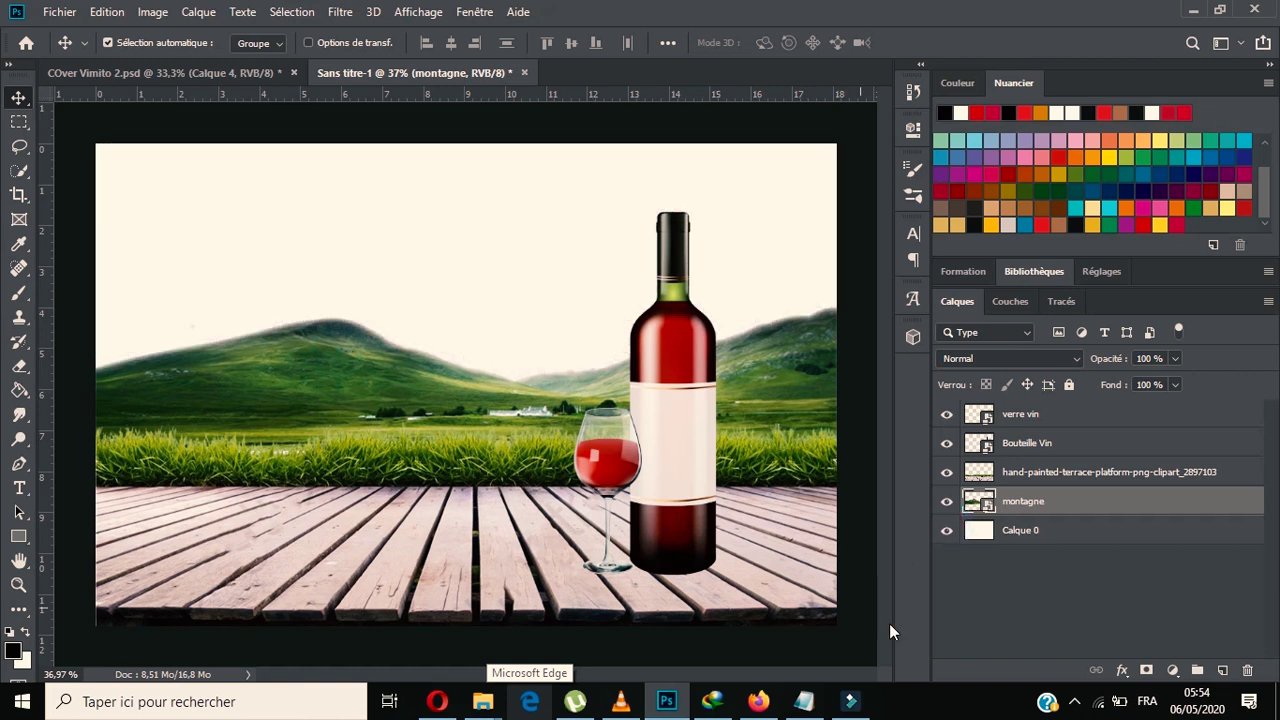
{"action": "left_click", "coordinate": [1024, 542]}
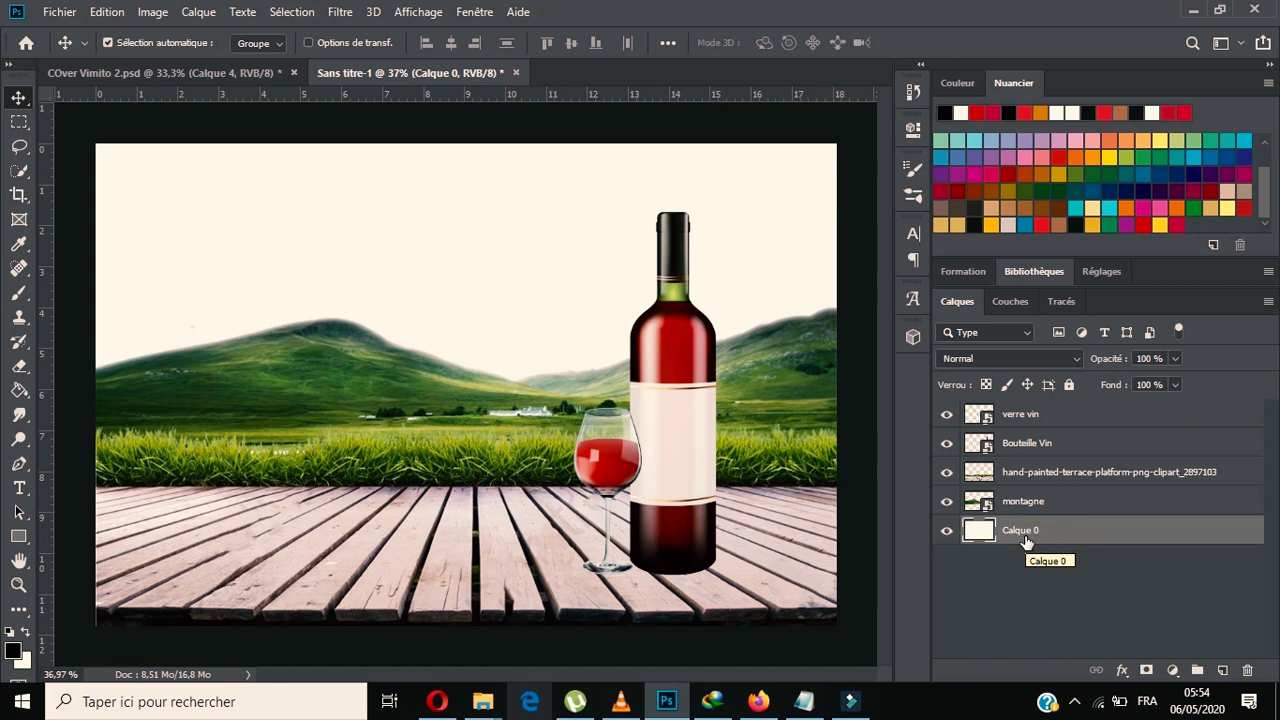
Hide the verre vin layer and import the COVER VIN label image.
{"action": "left_click", "coordinate": [694, 384]}
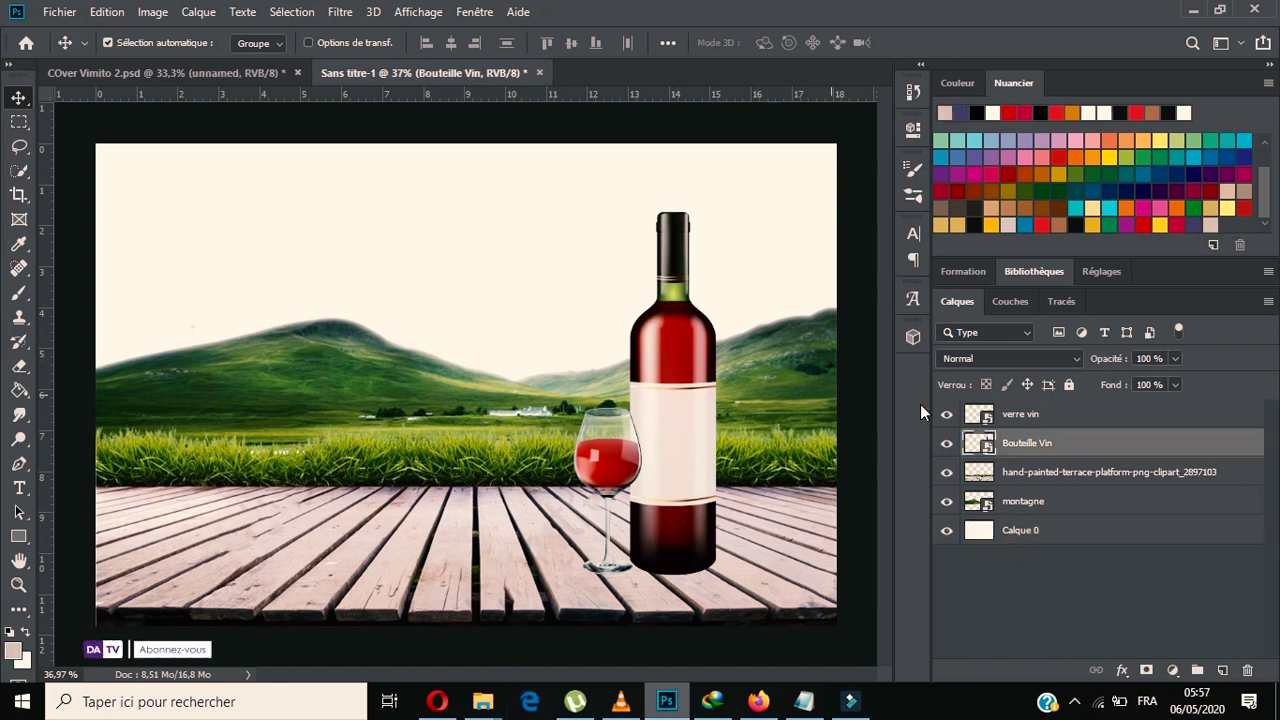
{"action": "left_click", "coordinate": [947, 414]}
{"action": "left_click", "coordinate": [59, 11]}
{"action": "left_click", "coordinate": [178, 360]}
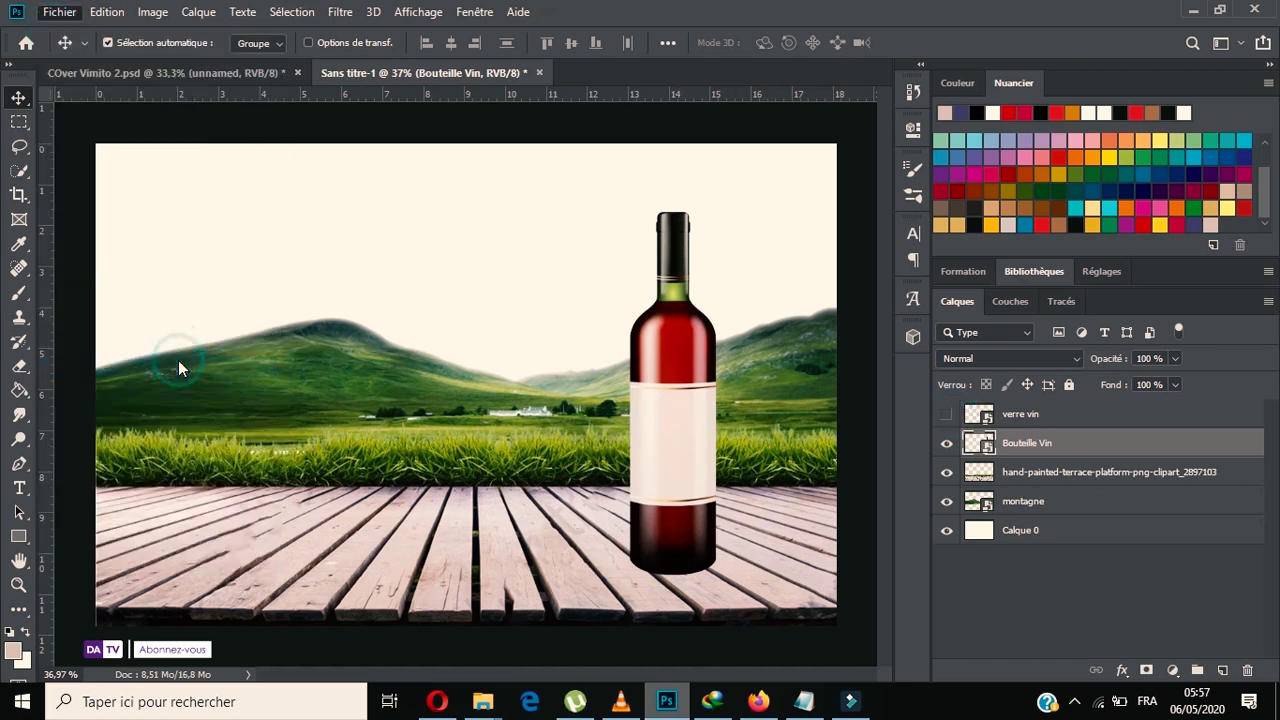
{"action": "scroll", "coordinate": [355, 282], "scroll_direction": "down", "scroll_amount": 2}
{"action": "scroll", "coordinate": [465, 284], "scroll_direction": "up", "scroll_amount": 2}
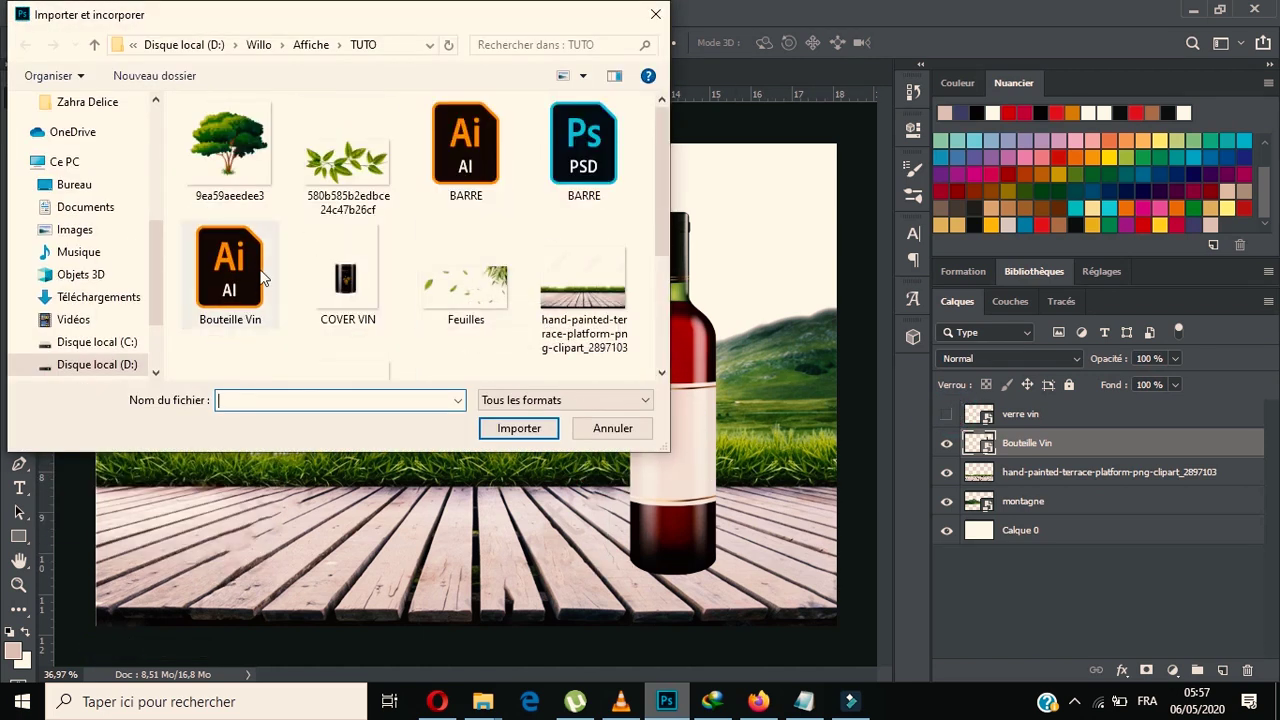
{"action": "double_click", "coordinate": [343, 282]}
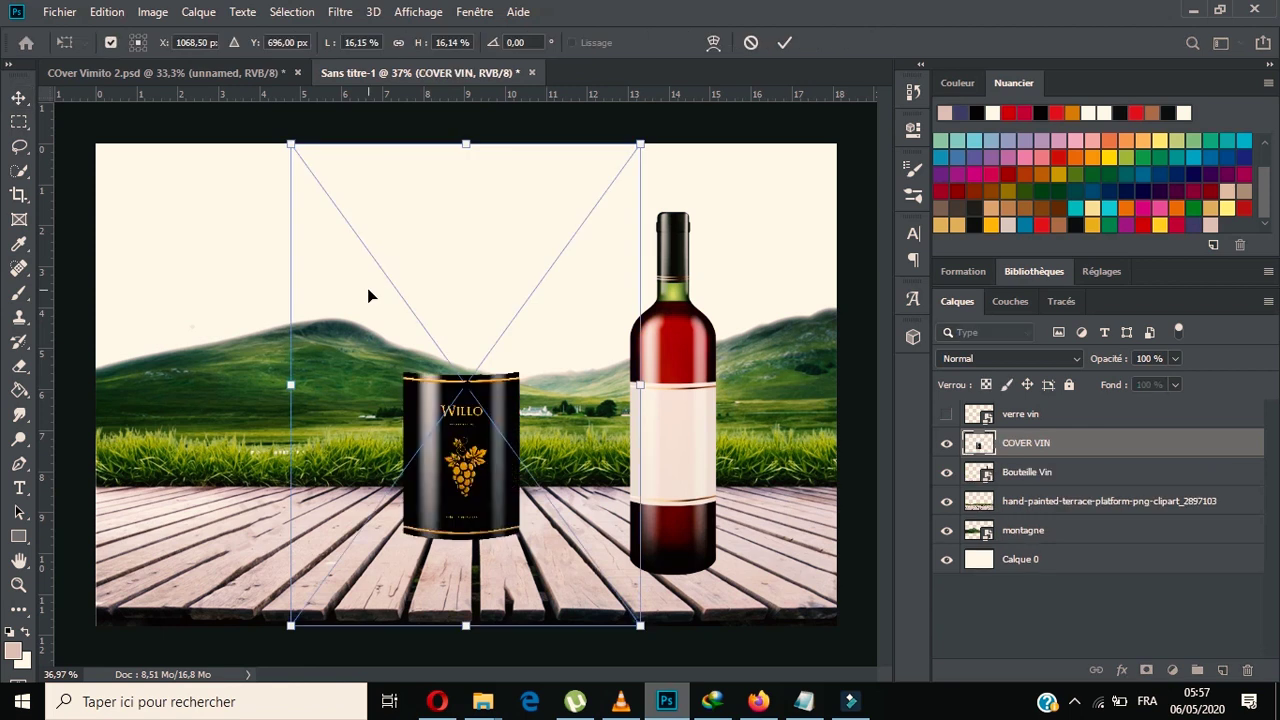
Shrink the COVER VIN label to the bottle's width and align it on the body.
{"action": "left_click_drag", "start_coordinate": [477, 400], "coordinate": [712, 408]}
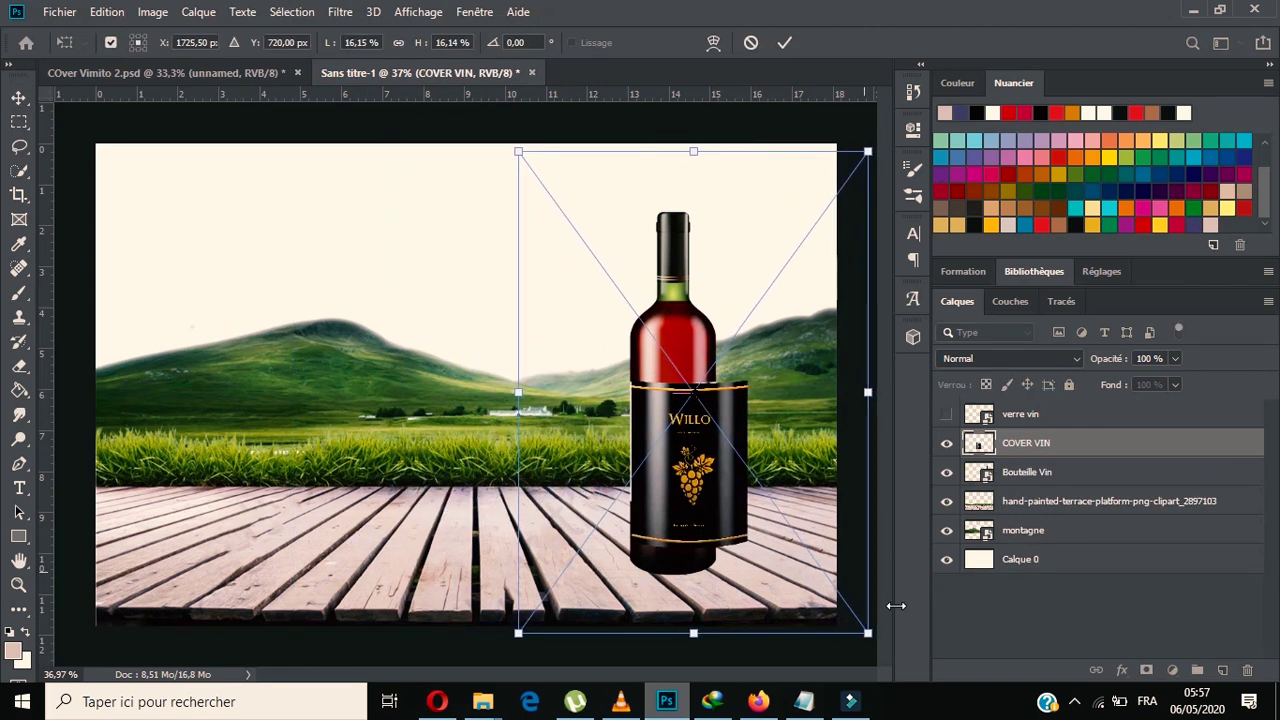
{"action": "left_click_drag", "start_coordinate": [870, 632], "coordinate": [753, 471]}
{"action": "left_click_drag", "start_coordinate": [626, 395], "coordinate": [664, 453]}
{"action": "left_click", "coordinate": [779, 42]}
{"action": "scroll", "coordinate": [671, 427], "scroll_direction": "up", "scroll_amount": 5}
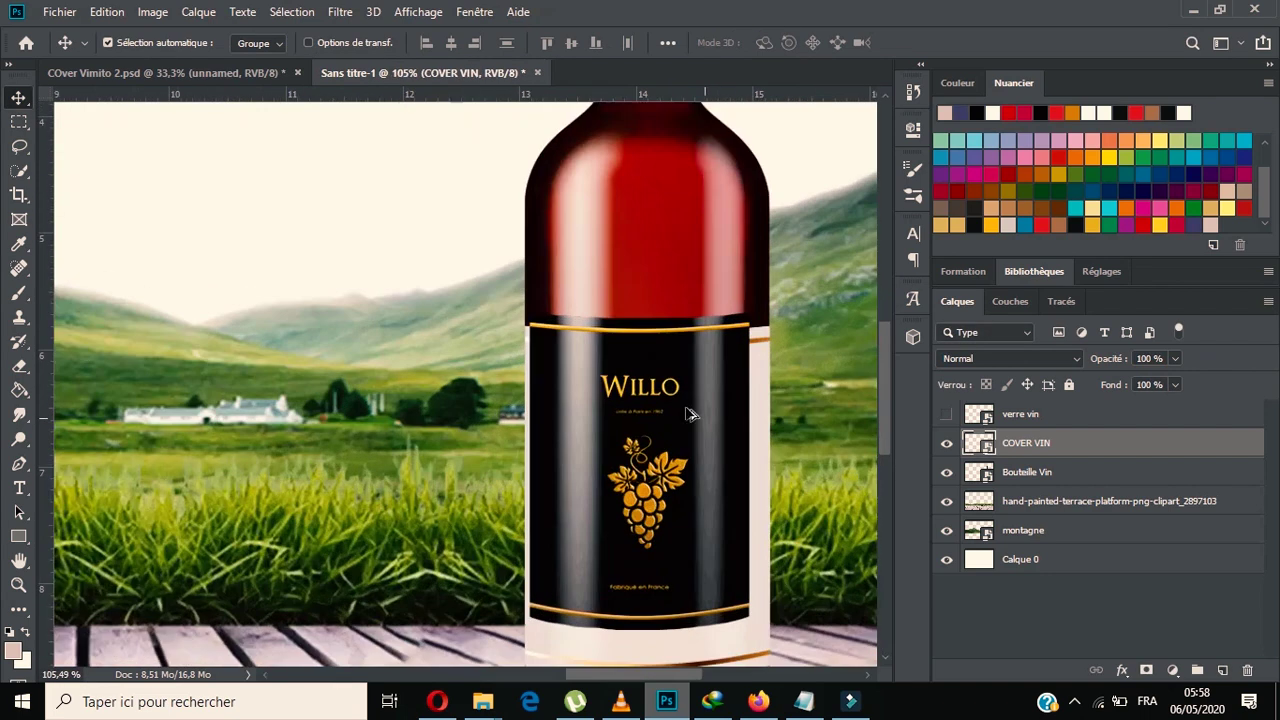
Rasterize the COVER VIN label layer so it can be erased.
{"action": "key", "text": "ctrl+t"}
{"action": "key", "text": "ctrl+0"}
{"action": "key", "text": "Return"}
{"action": "key", "text": "e"}
{"action": "left_click", "coordinate": [827, 373]}
{"action": "key", "text": "Return"}
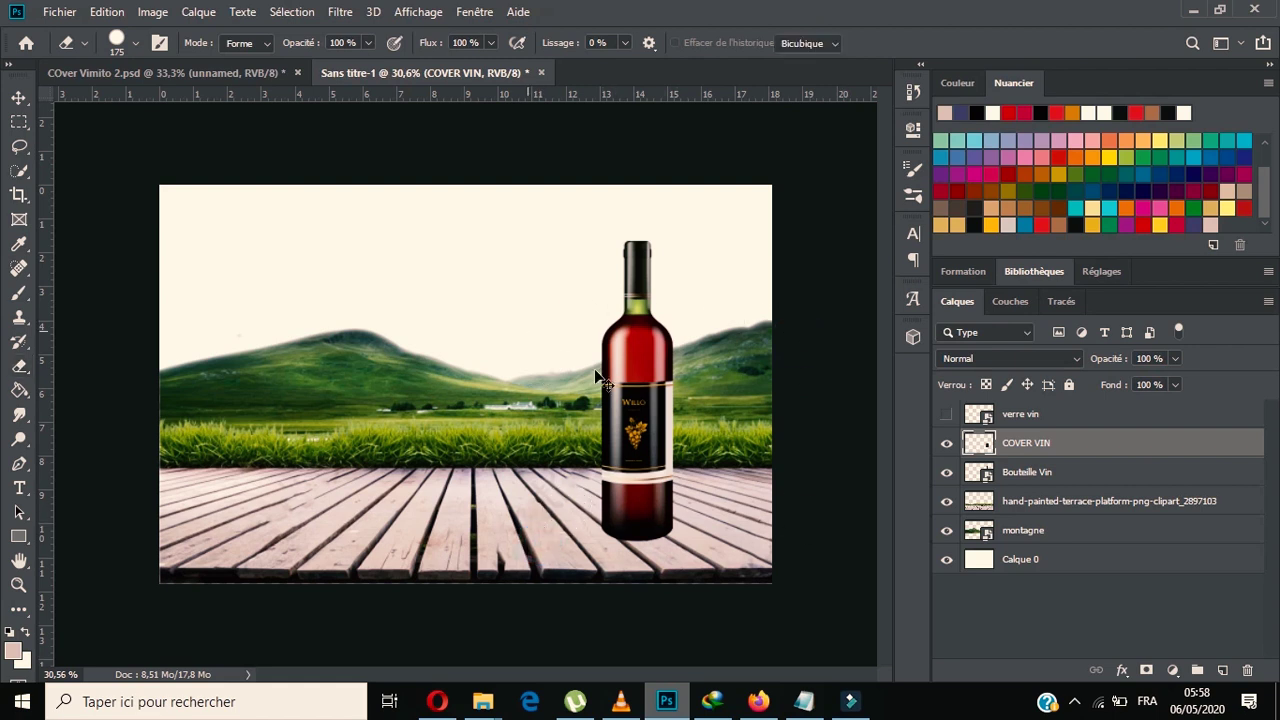
Enlarge the WILLO label to about 113% on the bottle.
{"action": "key", "text": "ctrl+t"}
{"action": "scroll", "coordinate": [753, 507], "scroll_direction": "up", "scroll_amount": 2}
{"action": "scroll", "coordinate": [676, 493], "scroll_direction": "up", "scroll_amount": 3}
{"action": "left_click_drag", "start_coordinate": [679, 493], "coordinate": [722, 541]}
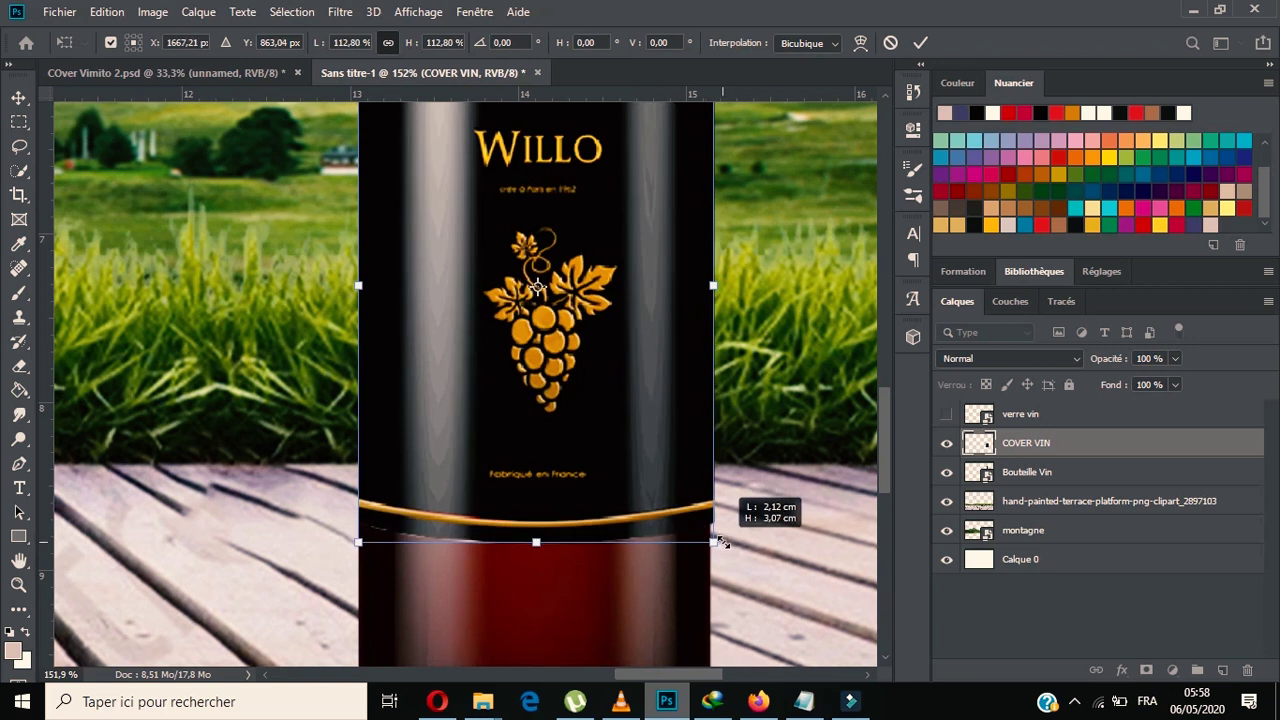
{"action": "scroll", "coordinate": [643, 456], "scroll_direction": "up", "scroll_amount": 3}
{"action": "left_click", "coordinate": [920, 43]}
Narrow the label slightly so it fits the bottle's body.
{"action": "key", "text": "e"}
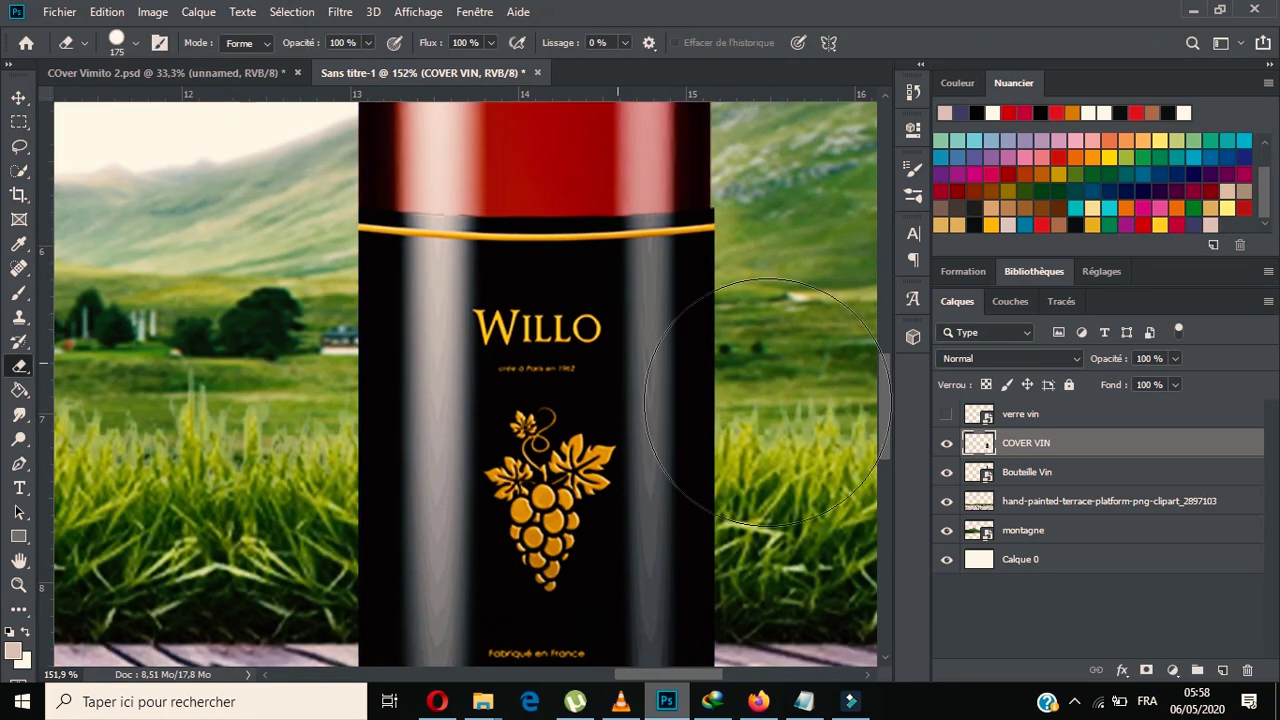
{"action": "key", "text": "ctrl+t"}
{"action": "left_click_drag", "start_coordinate": [710, 468], "coordinate": [703, 472]}
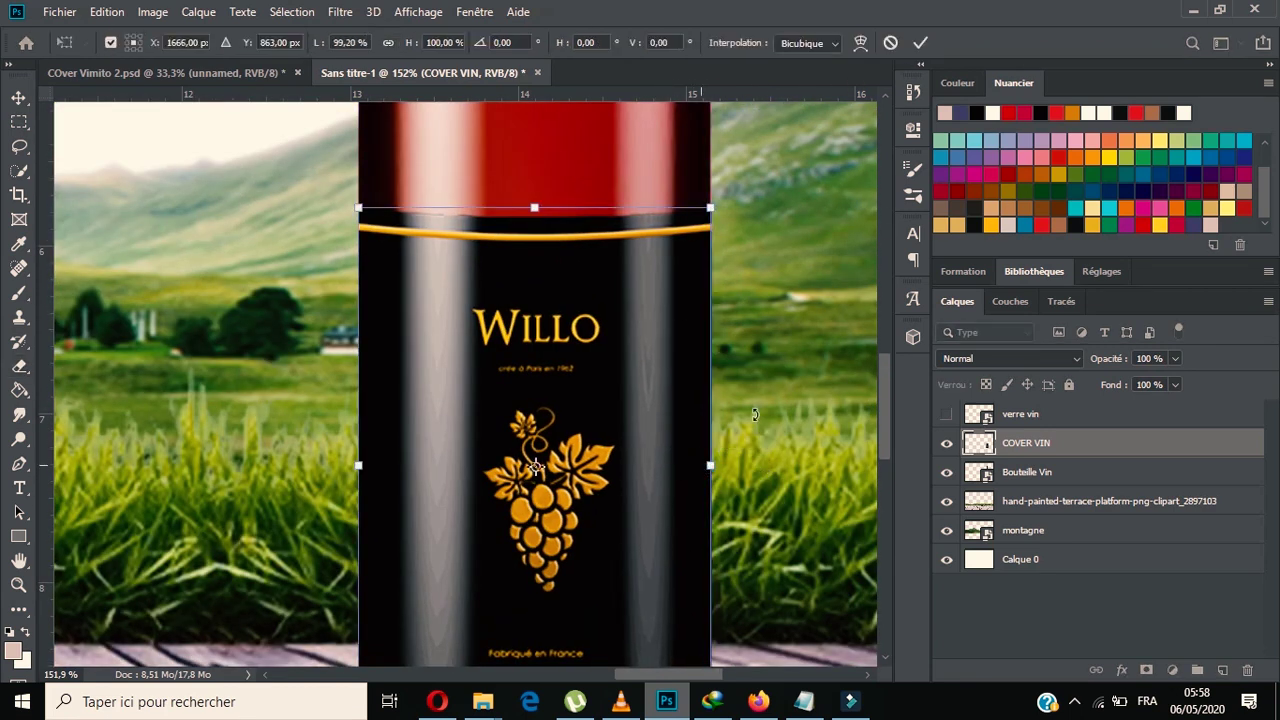
{"action": "left_click", "coordinate": [920, 43]}
{"action": "key", "text": "e"}
{"action": "scroll", "coordinate": [657, 430], "scroll_direction": "down", "scroll_amount": 3}
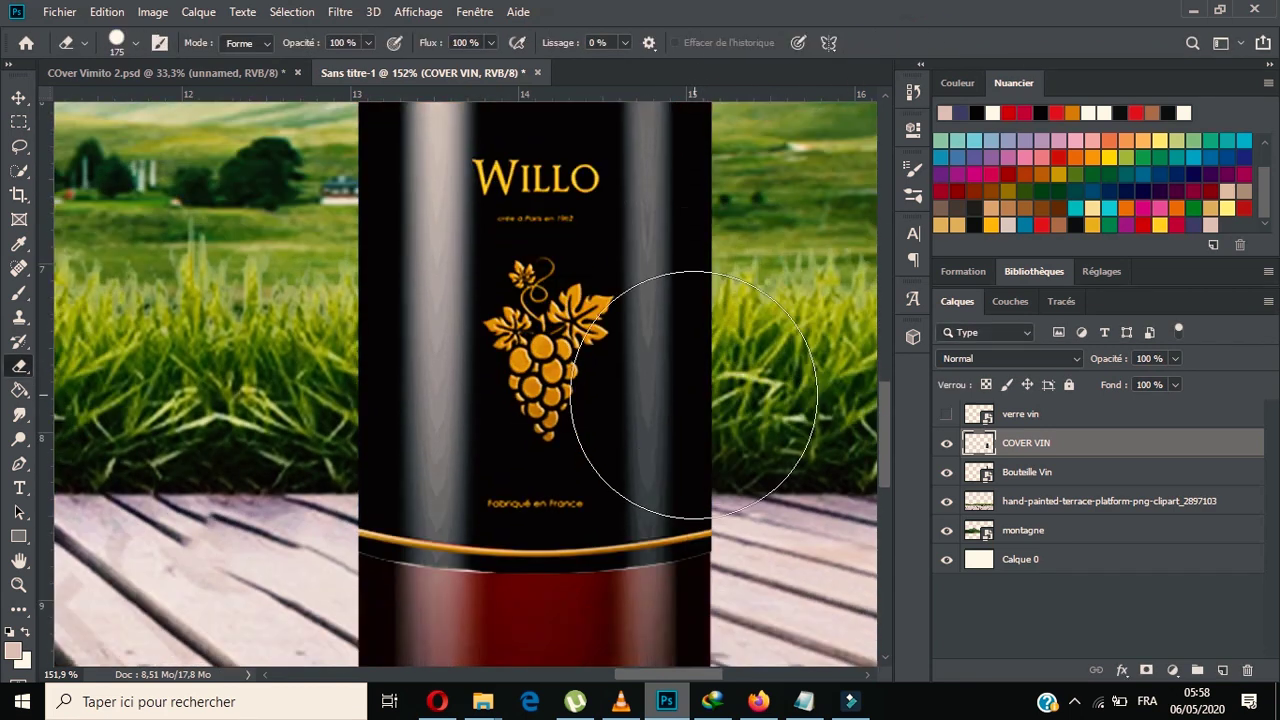
Confirm the label's final fit on the bottle with another Free Transform.
{"action": "left_click", "coordinate": [18, 91]}
{"action": "scroll", "coordinate": [494, 571], "scroll_direction": "up", "scroll_amount": 5, "text": "alt"}
{"action": "scroll", "coordinate": [523, 551], "scroll_direction": "down", "scroll_amount": 2}
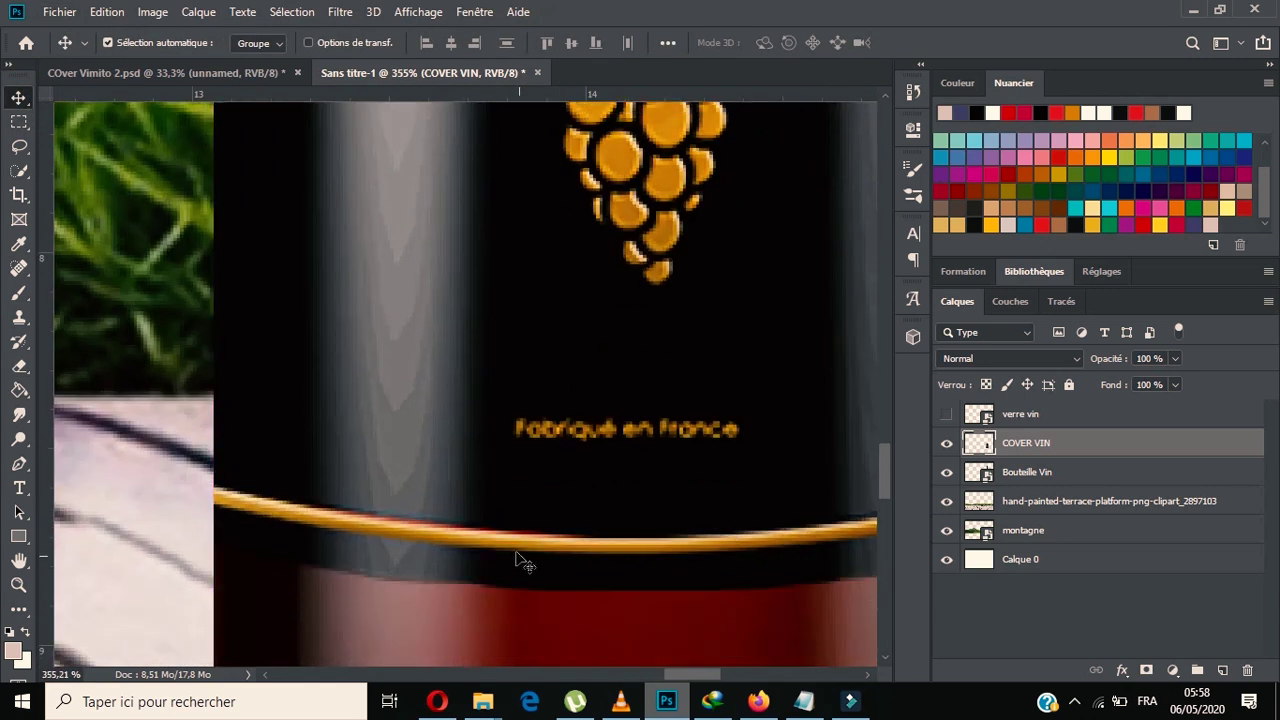
{"action": "scroll", "coordinate": [520, 560], "scroll_direction": "down", "scroll_amount": 7, "text": "alt"}
{"action": "key", "text": "ctrl+t"}
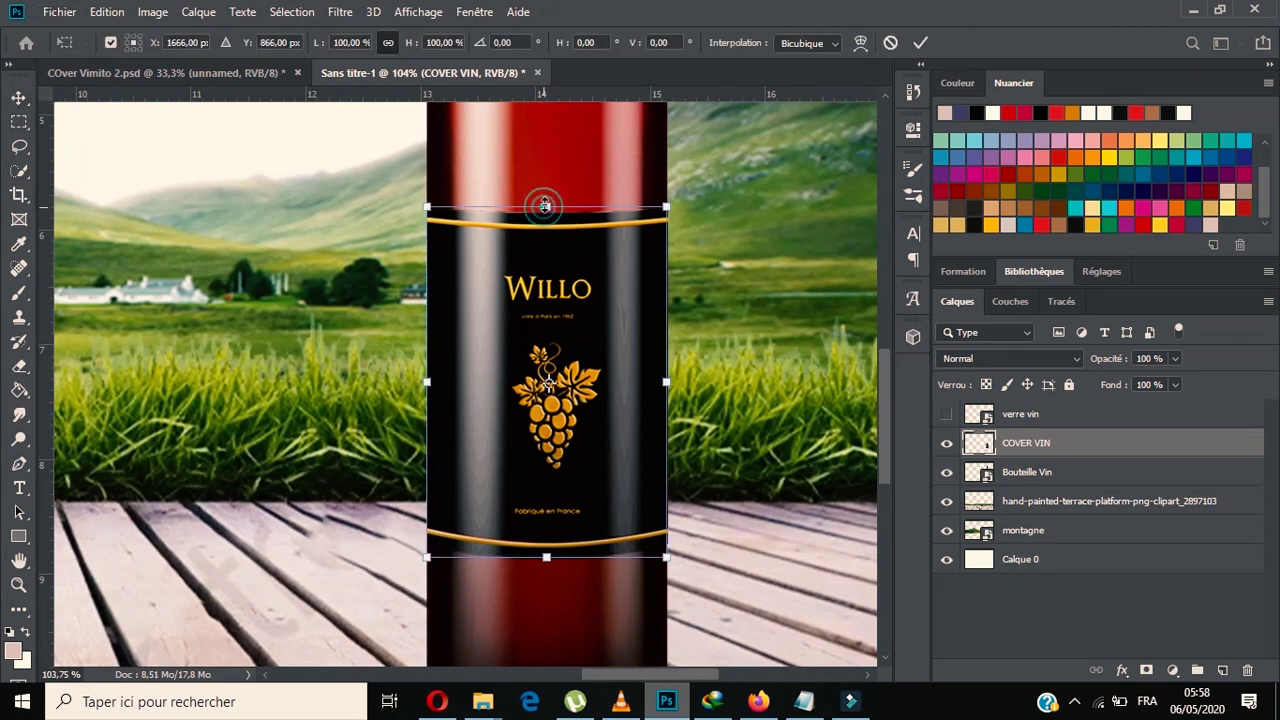
{"action": "left_click", "coordinate": [920, 42]}
{"action": "scroll", "coordinate": [633, 400], "scroll_direction": "down", "scroll_amount": 3, "text": "alt"}
Import and place the black Tire bouchou 1 cap image beside the bottle.
{"action": "left_click", "coordinate": [60, 12]}
{"action": "left_click", "coordinate": [160, 366]}
{"action": "scroll", "coordinate": [420, 229], "scroll_direction": "down", "scroll_amount": 3}
{"action": "double_click", "coordinate": [600, 190]}
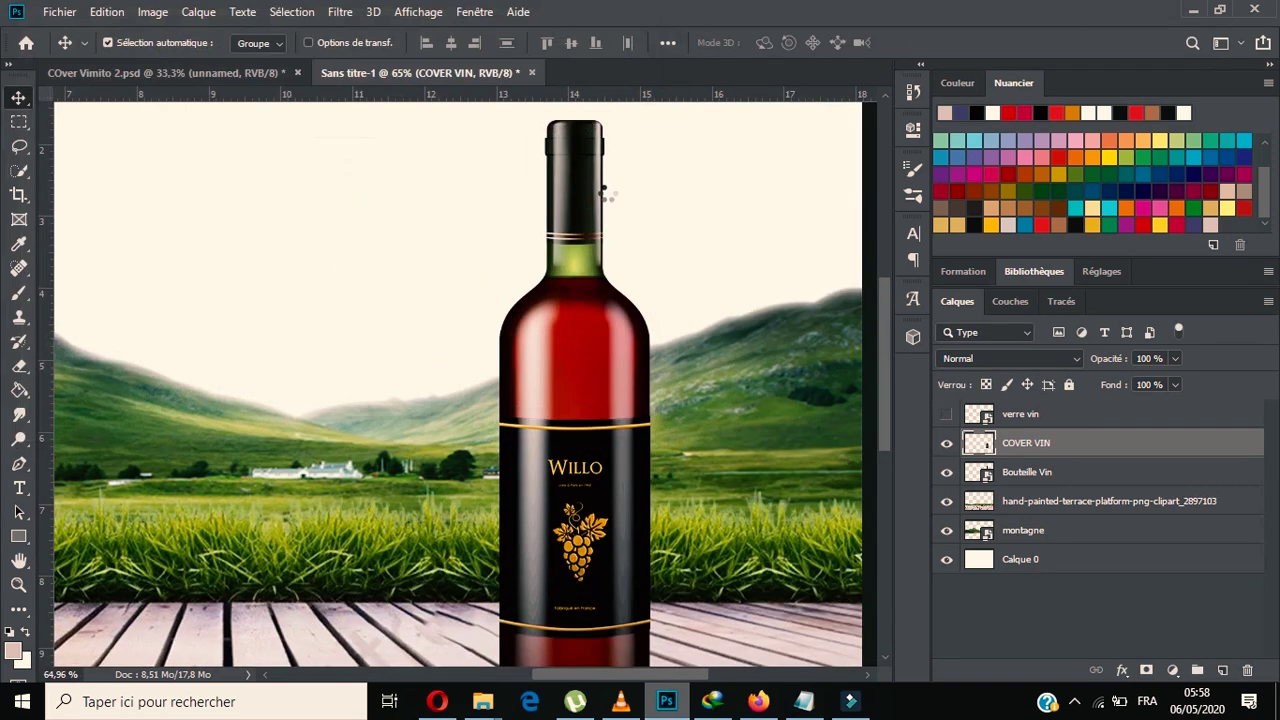
{"action": "scroll", "coordinate": [529, 357], "scroll_direction": "down", "scroll_amount": 2, "text": "alt"}
{"action": "scroll", "coordinate": [529, 357], "scroll_direction": "down", "scroll_amount": 1, "text": "alt"}
{"action": "left_click", "coordinate": [806, 42]}
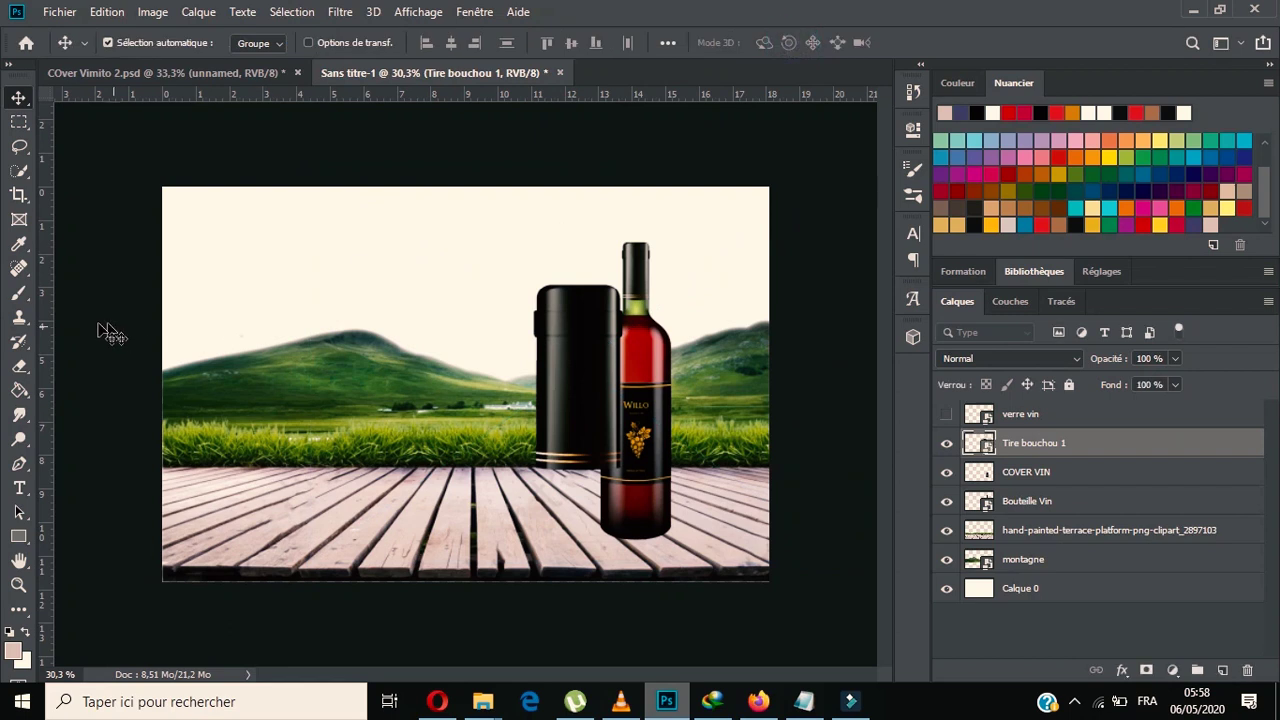
Rasterize the Tire bouchou 1 cap, shrink it to about 32% and fit it onto the bottle neck.
{"action": "key", "text": "e"}
{"action": "left_click", "coordinate": [595, 296]}
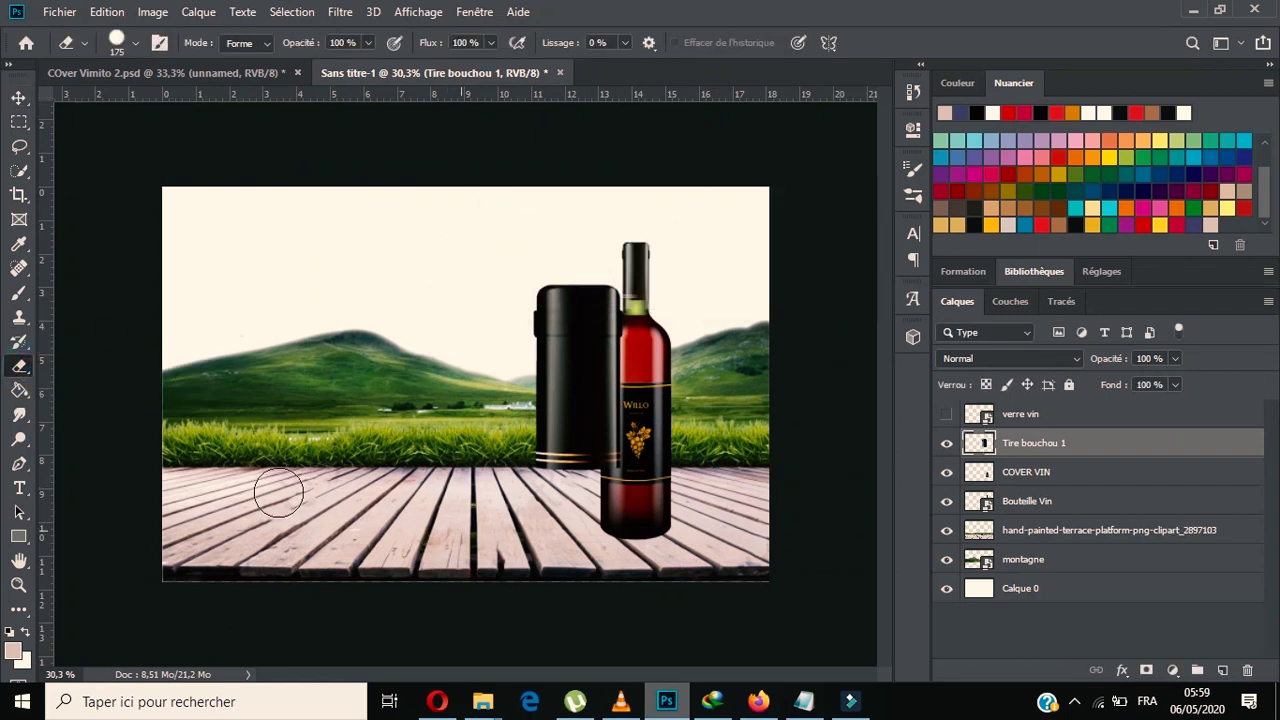
{"action": "key", "text": "ctrl+t"}
{"action": "left_click_drag", "start_coordinate": [617, 356], "coordinate": [672, 316]}
{"action": "left_click_drag", "start_coordinate": [676, 427], "coordinate": [661, 285]}
{"action": "scroll", "coordinate": [655, 280], "scroll_direction": "up", "scroll_amount": 3, "text": "alt"}
{"action": "scroll", "coordinate": [684, 256], "scroll_direction": "up", "scroll_amount": 2, "text": "alt"}
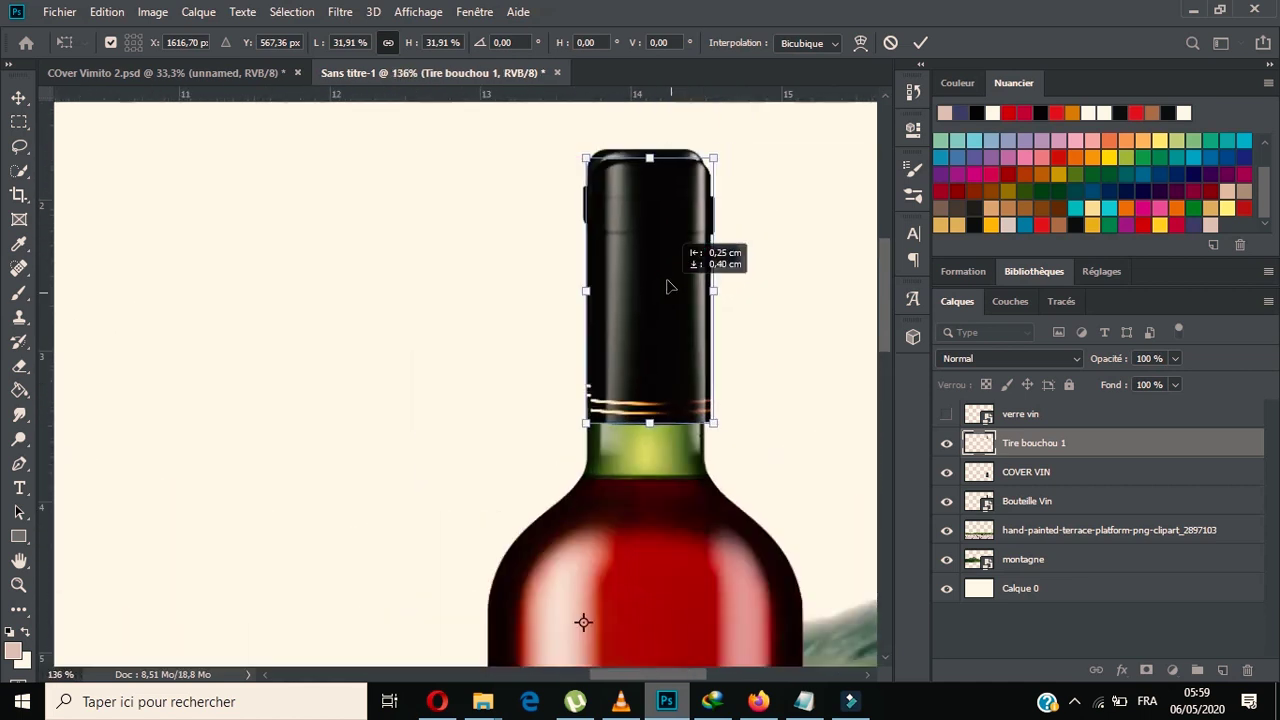
{"action": "left_click", "coordinate": [920, 42]}
Make the verre vin wine glass layer visible again and select Calque 0.
{"action": "key", "text": "e"}
{"action": "scroll", "coordinate": [457, 491], "scroll_direction": "down", "scroll_amount": 5, "text": "alt"}
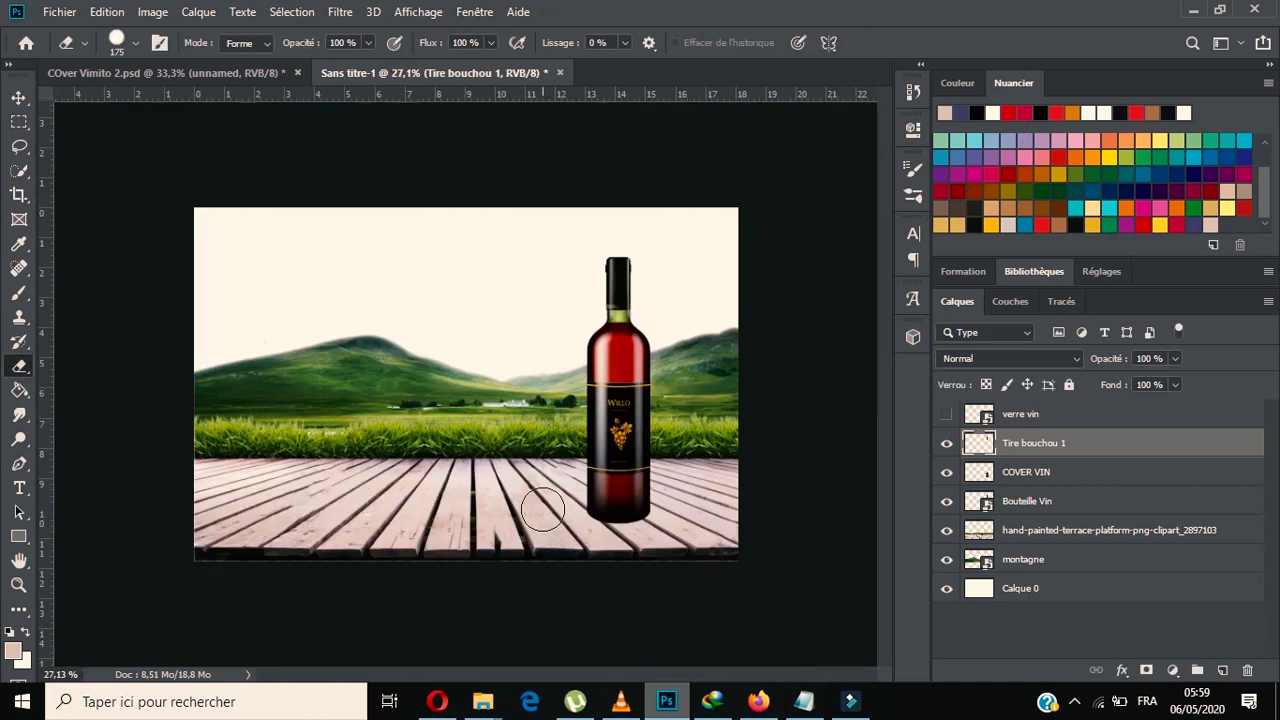
{"action": "scroll", "coordinate": [137, 227], "scroll_direction": "up", "scroll_amount": 1, "text": "alt"}
{"action": "left_click", "coordinate": [946, 414]}
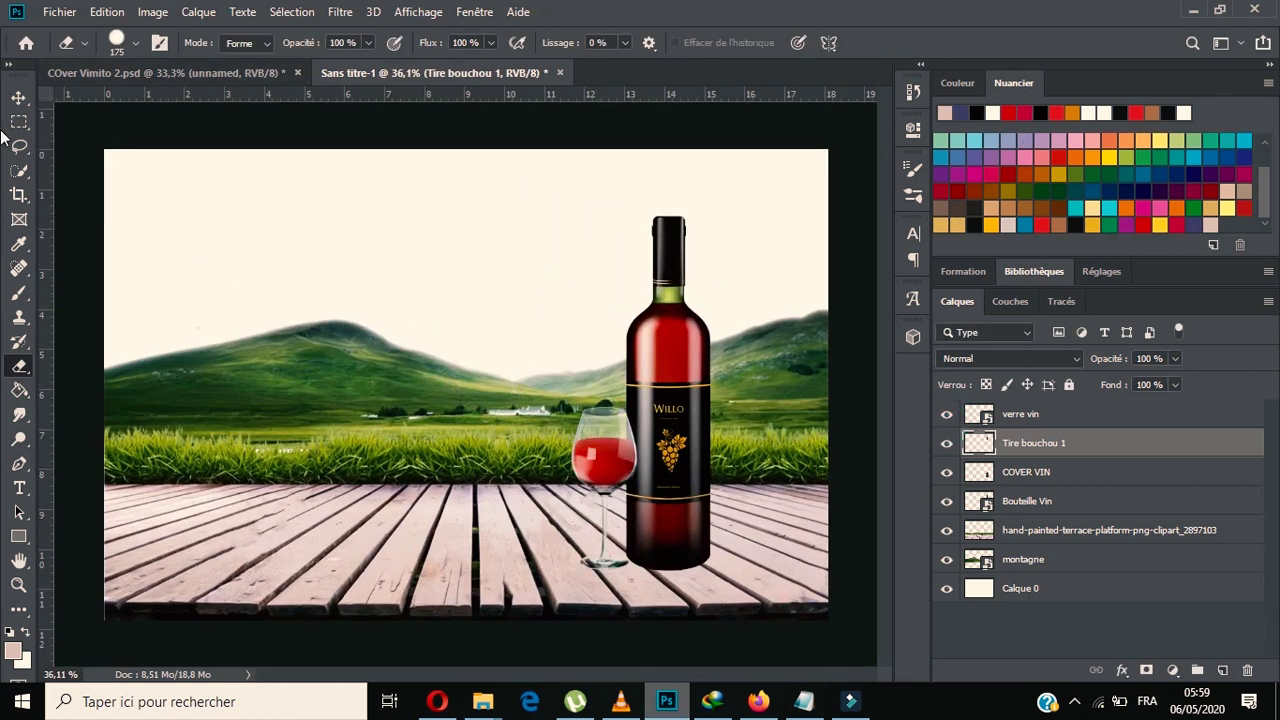
{"action": "left_click", "coordinate": [19, 97]}
{"action": "left_click", "coordinate": [1070, 590]}
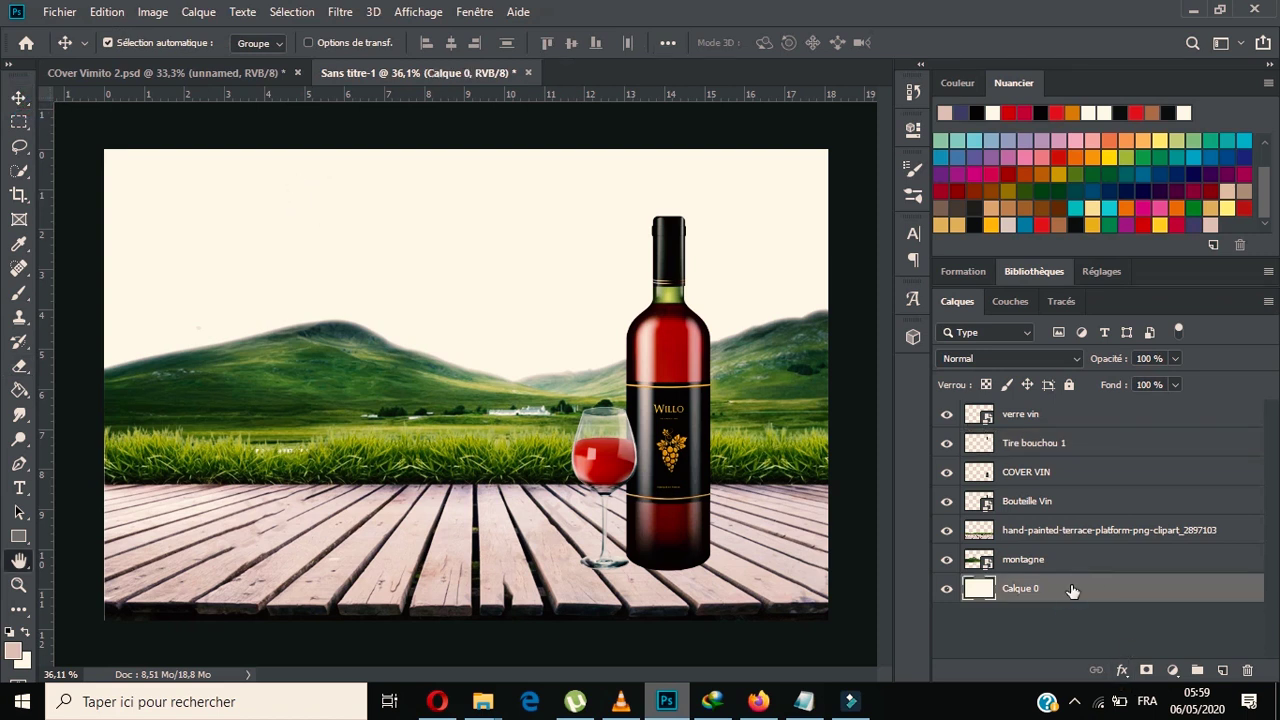
Add a foreground-to-background Gradient Overlay at a 90° angle to Calque 0.
{"action": "double_click", "coordinate": [1072, 590]}
{"action": "left_click", "coordinate": [436, 505]}
{"action": "left_click", "coordinate": [720, 333]}
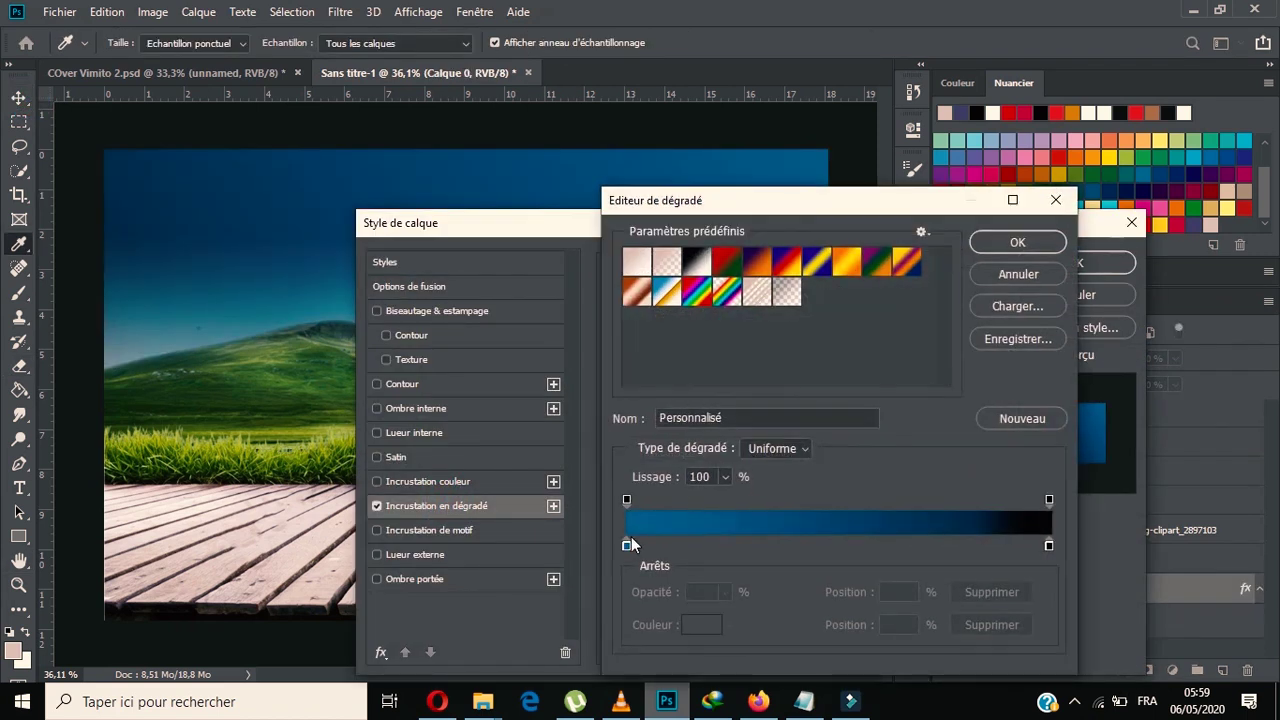
{"action": "left_click", "coordinate": [648, 265]}
{"action": "left_click", "coordinate": [1018, 243]}
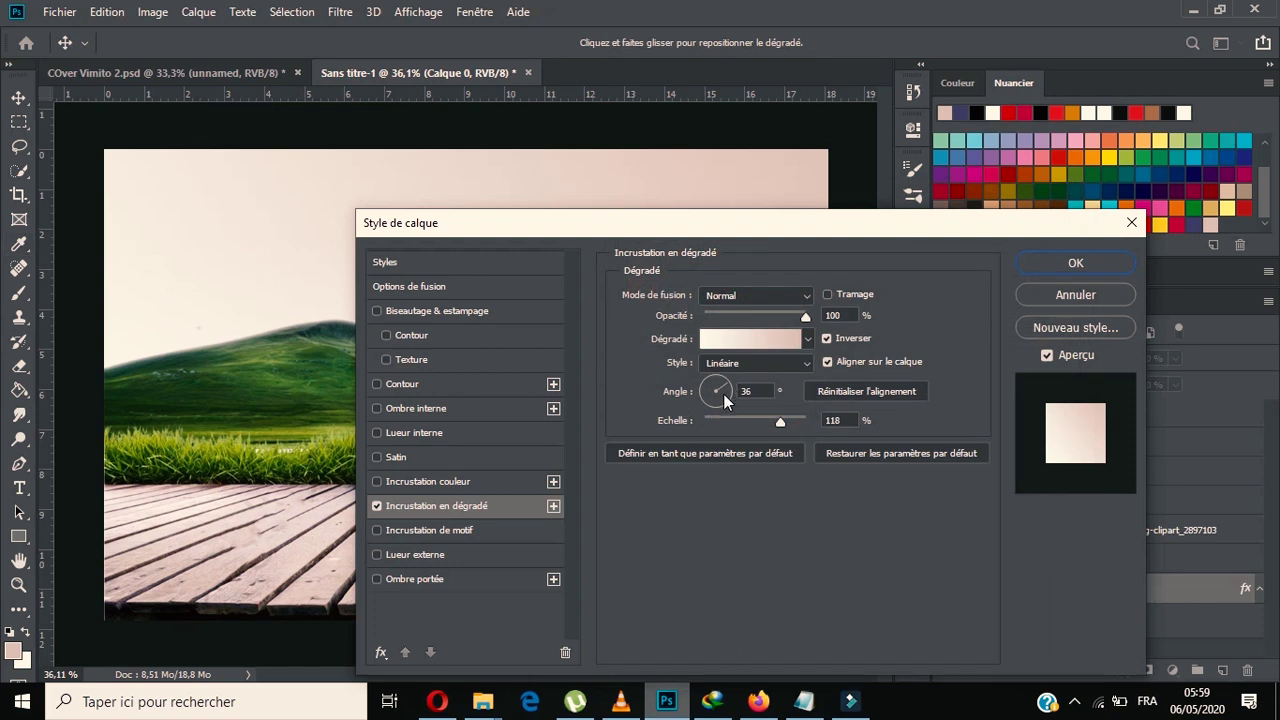
{"action": "type", "text": "90"}
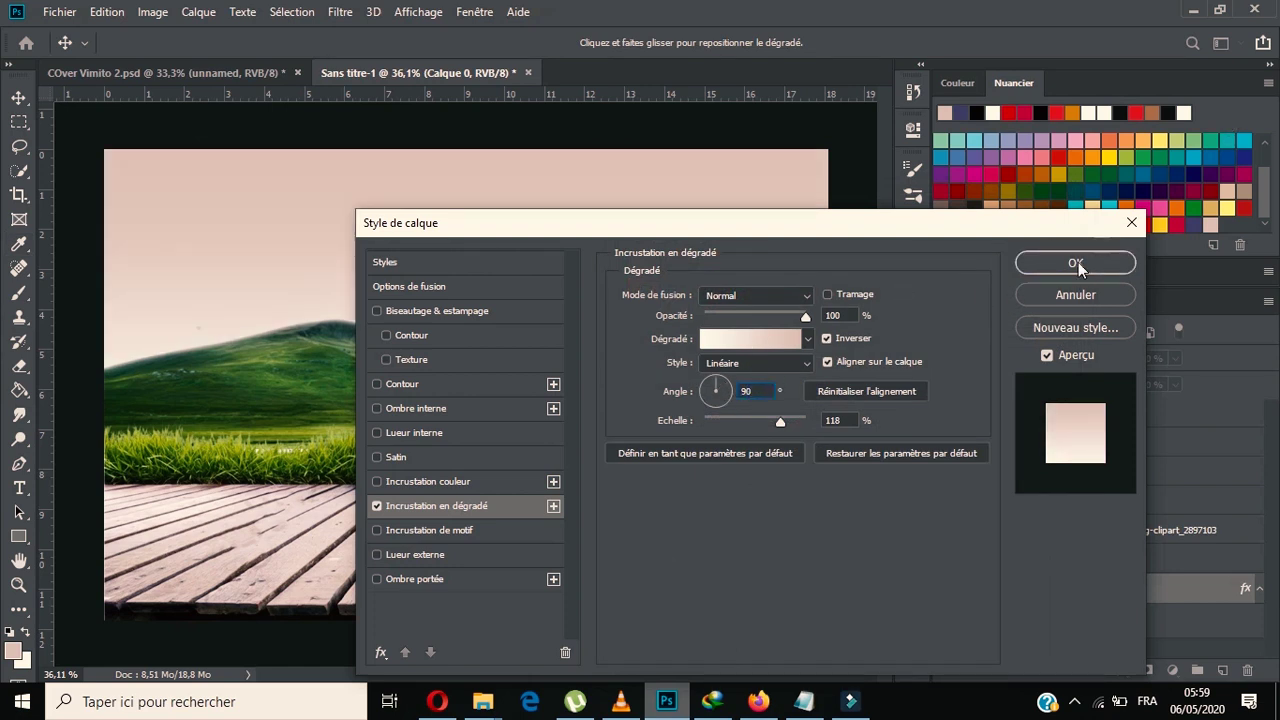
{"action": "left_click", "coordinate": [1075, 263]}
Recolour the gradient's left stop bright turquoise and move the cream stop to mid-gradient.
{"action": "double_click", "coordinate": [1145, 592]}
{"action": "left_click", "coordinate": [506, 503]}
{"action": "left_click", "coordinate": [736, 334]}
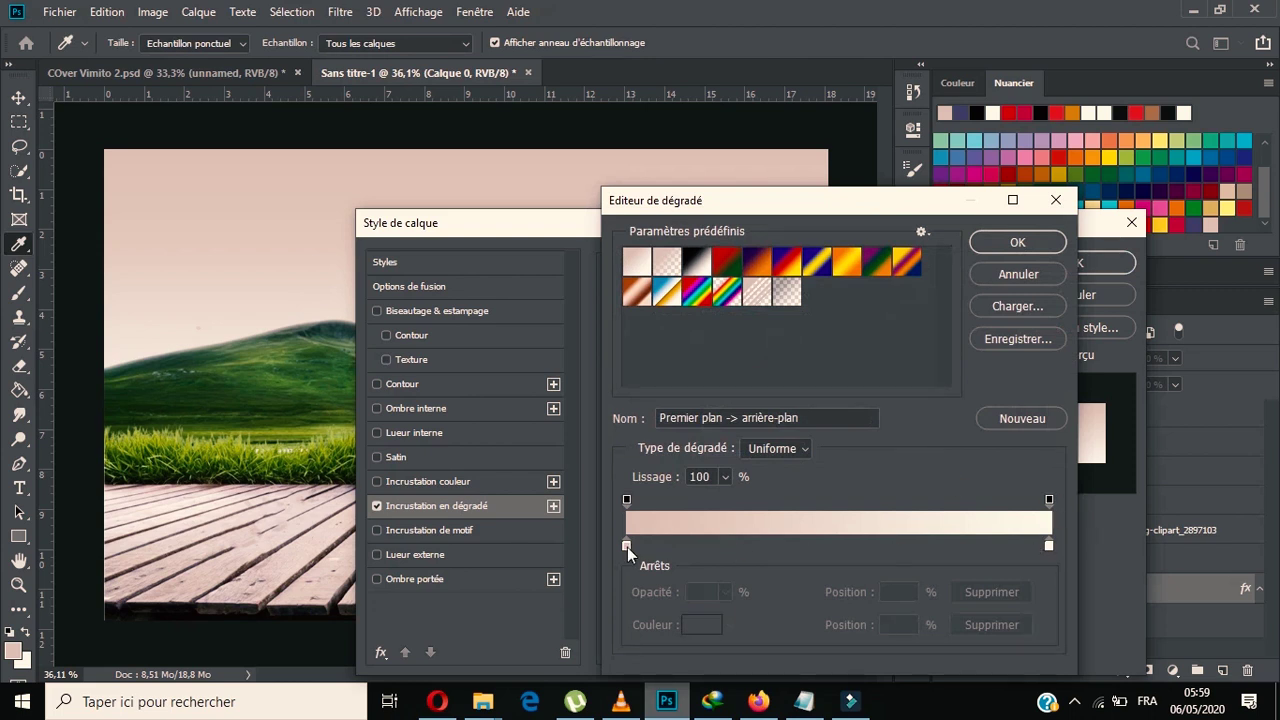
{"action": "double_click", "coordinate": [627, 546]}
{"action": "left_click_drag", "start_coordinate": [775, 488], "coordinate": [775, 472]}
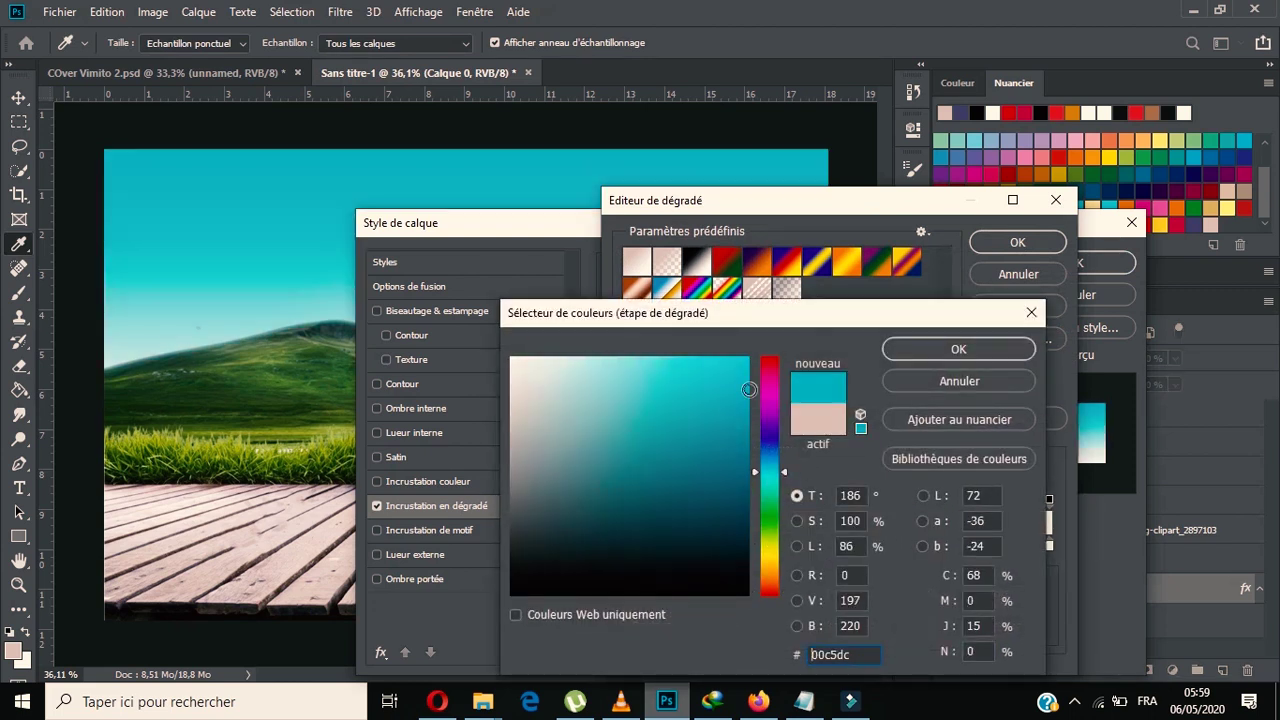
{"action": "left_click_drag", "start_coordinate": [748, 390], "coordinate": [715, 366]}
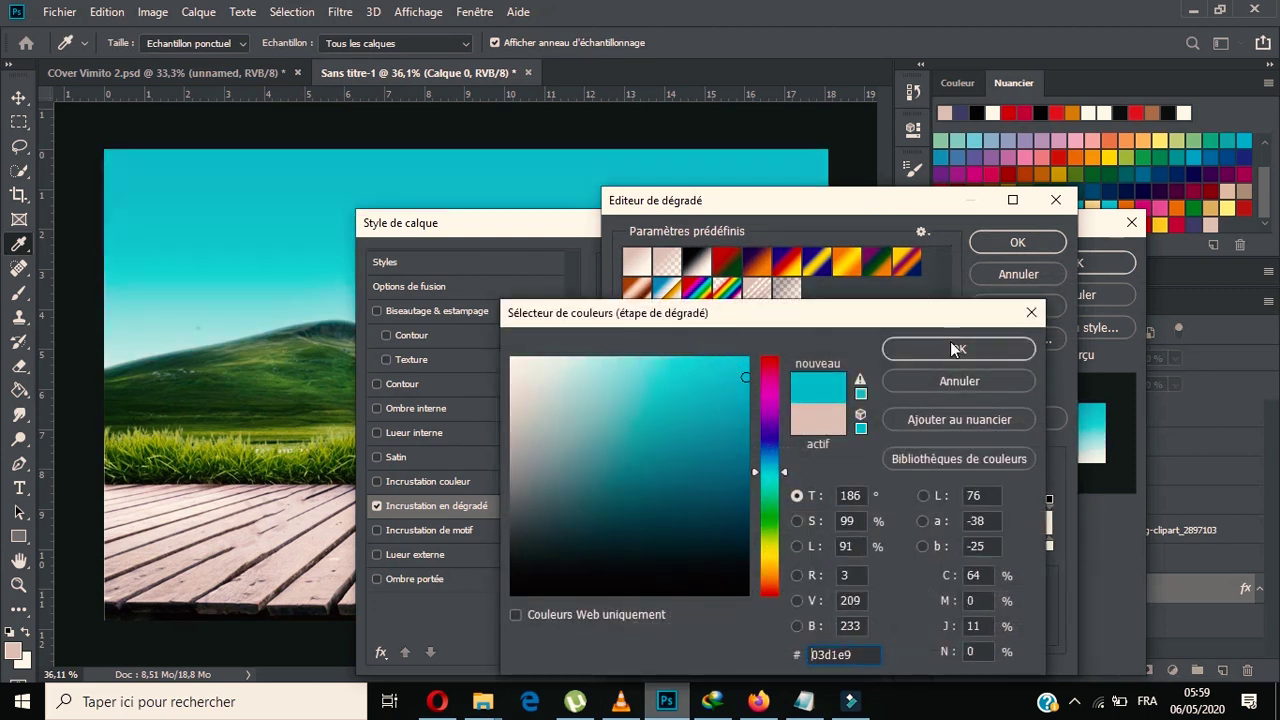
{"action": "left_click", "coordinate": [952, 346]}
{"action": "left_click", "coordinate": [1048, 549]}
{"action": "left_click_drag", "start_coordinate": [1048, 546], "coordinate": [849, 546]}
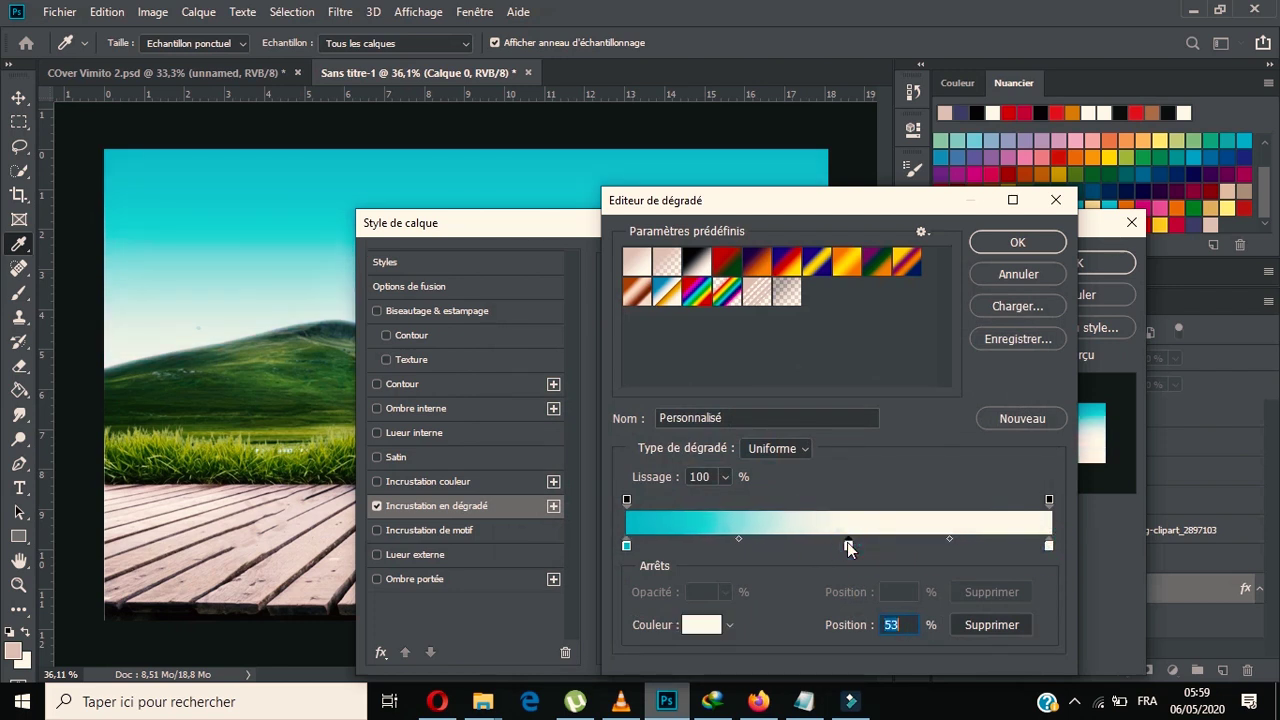
{"action": "left_click", "coordinate": [1015, 242]}
{"action": "left_click", "coordinate": [1072, 263]}
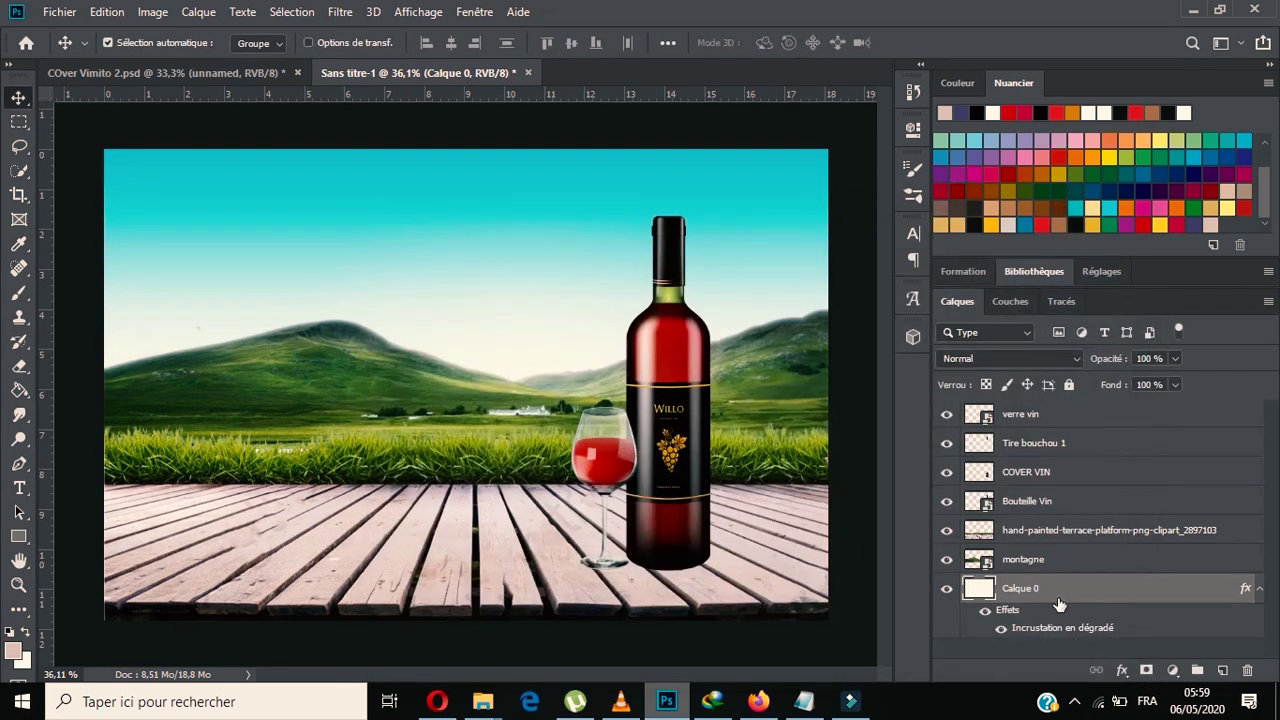
On a new layer, paint clouds across the sky with a 1413 px Clouds-by-Mila brush.
{"action": "left_click", "coordinate": [1224, 670]}
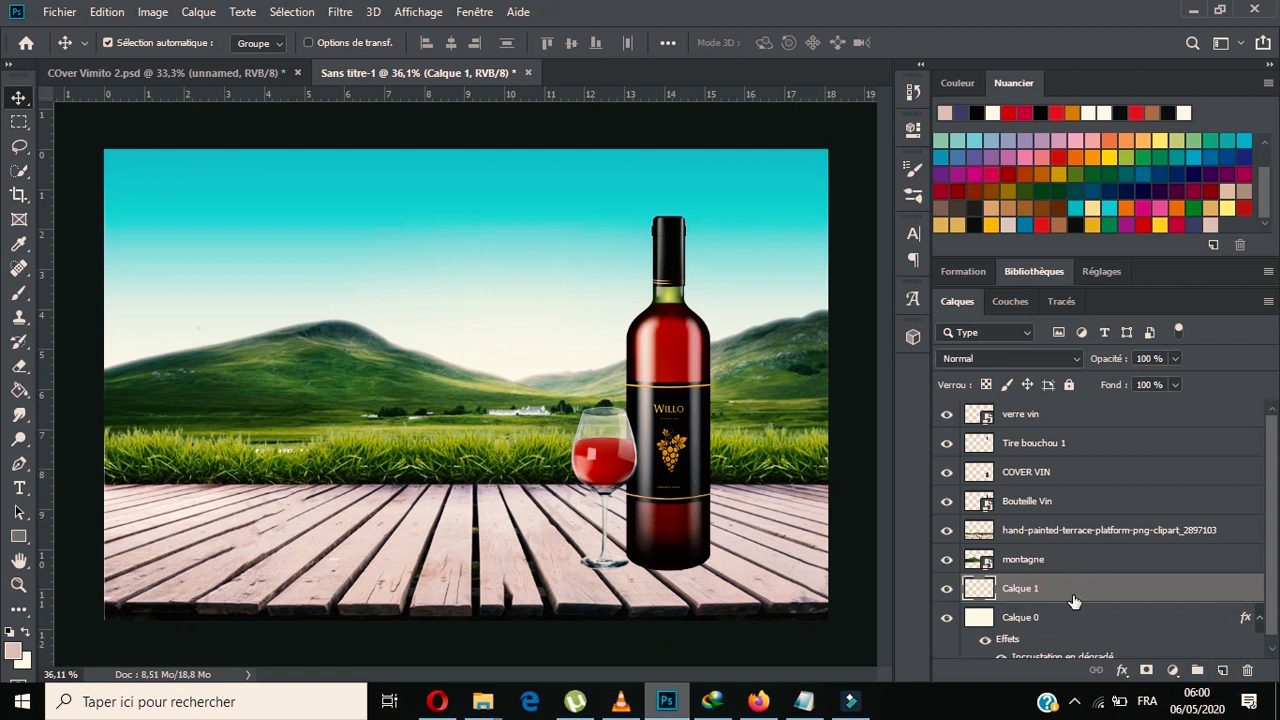
{"action": "left_click", "coordinate": [19, 292]}
{"action": "left_click", "coordinate": [120, 43]}
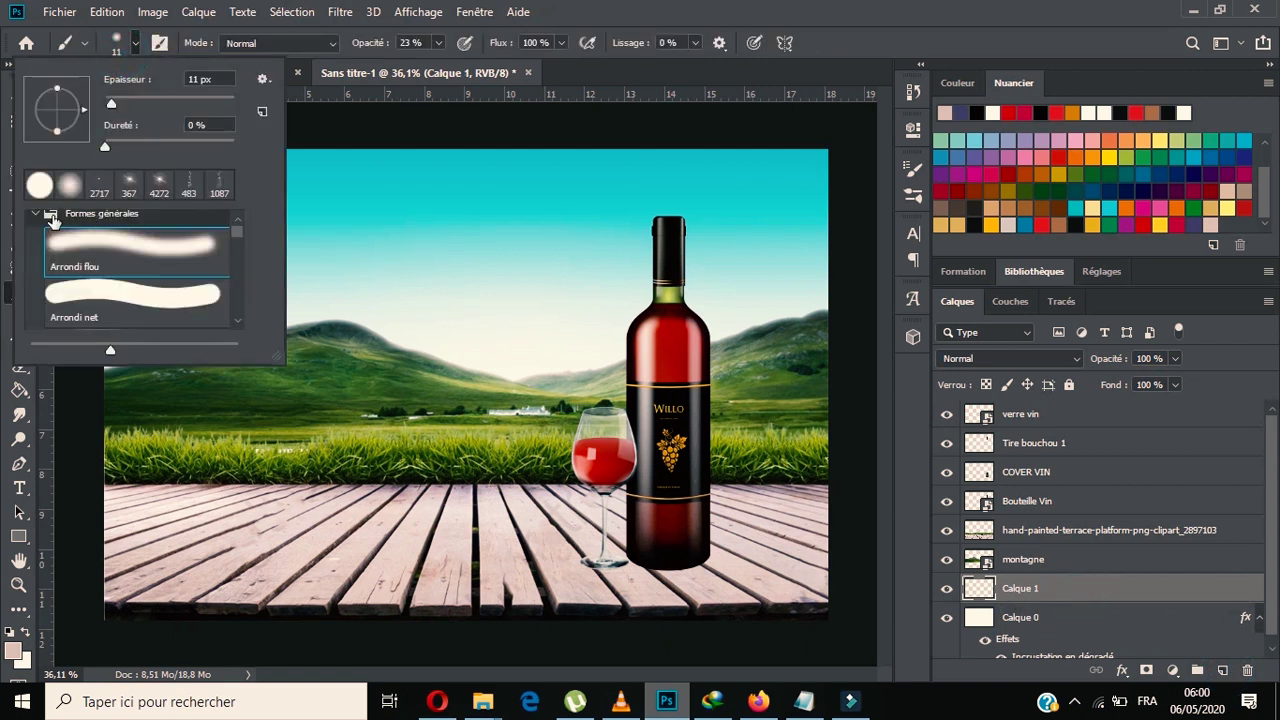
{"action": "left_click", "coordinate": [35, 213]}
{"action": "scroll", "coordinate": [90, 284], "scroll_direction": "down", "scroll_amount": 1}
{"action": "scroll", "coordinate": [55, 272], "scroll_direction": "down", "scroll_amount": 1}
{"action": "left_click", "coordinate": [46, 229]}
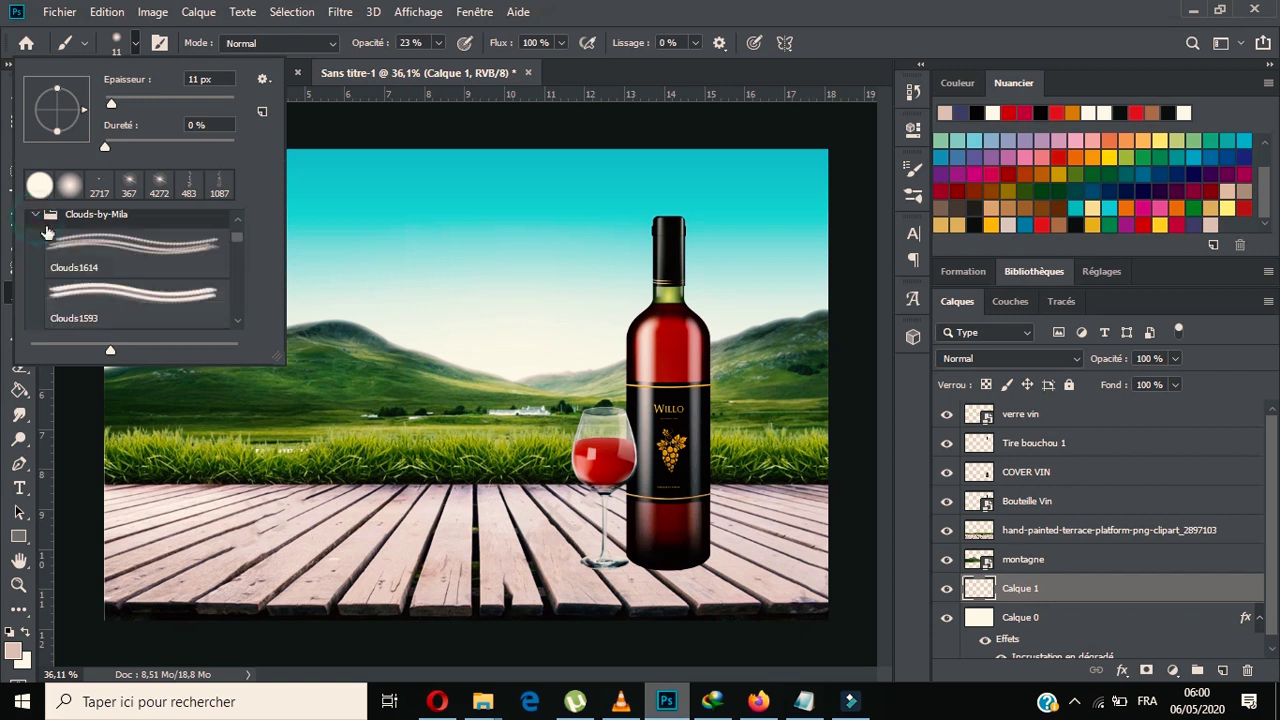
{"action": "type", "text": "1413"}
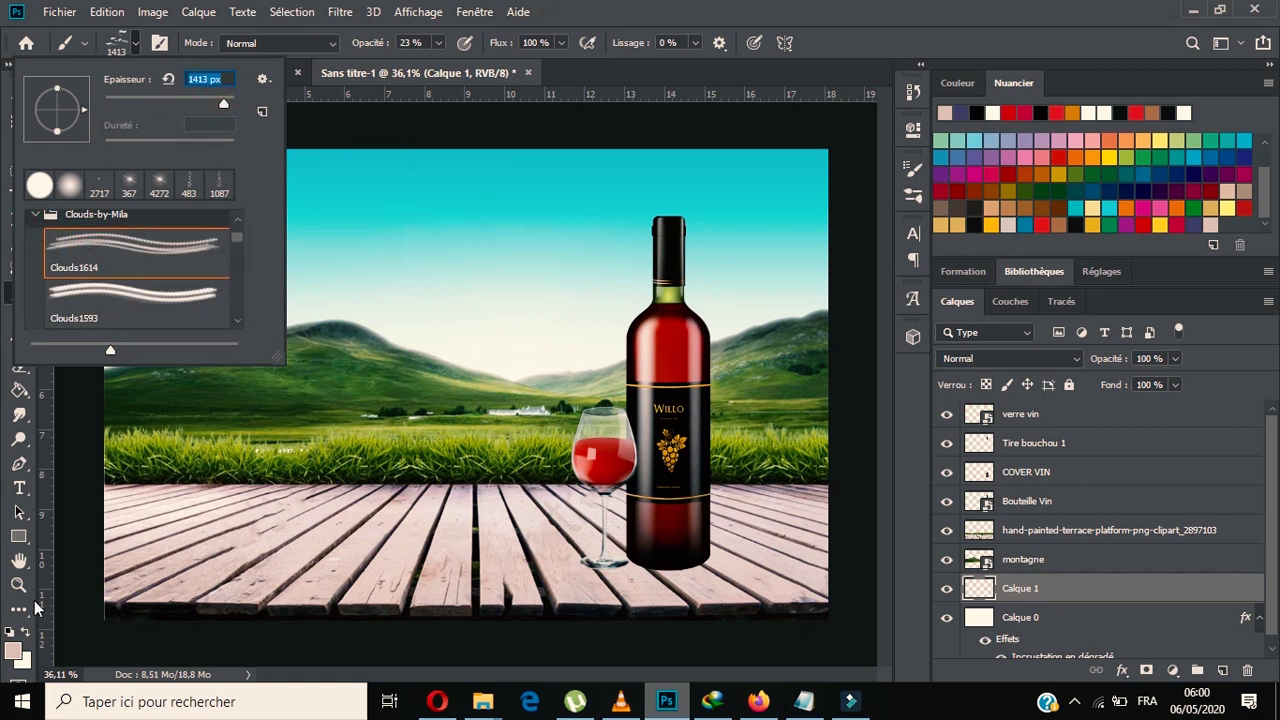
{"action": "key", "text": "Return"}
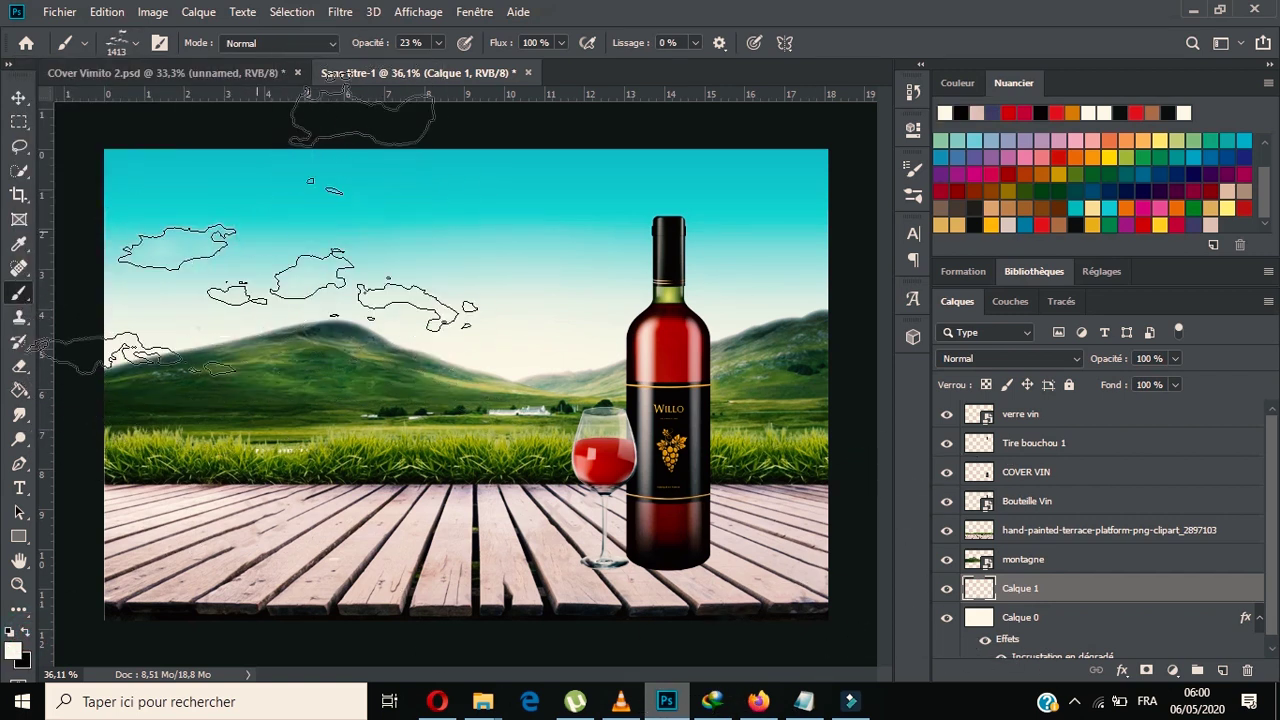
{"action": "left_click_drag", "start_coordinate": [492, 66], "coordinate": [512, 66]}
Stamp more white clouds into the upper sky using the Clouds1593 and Clouds1081 brushes.
{"action": "left_click", "coordinate": [340, 235]}
{"action": "left_click", "coordinate": [135, 43]}
{"action": "left_click", "coordinate": [133, 292]}
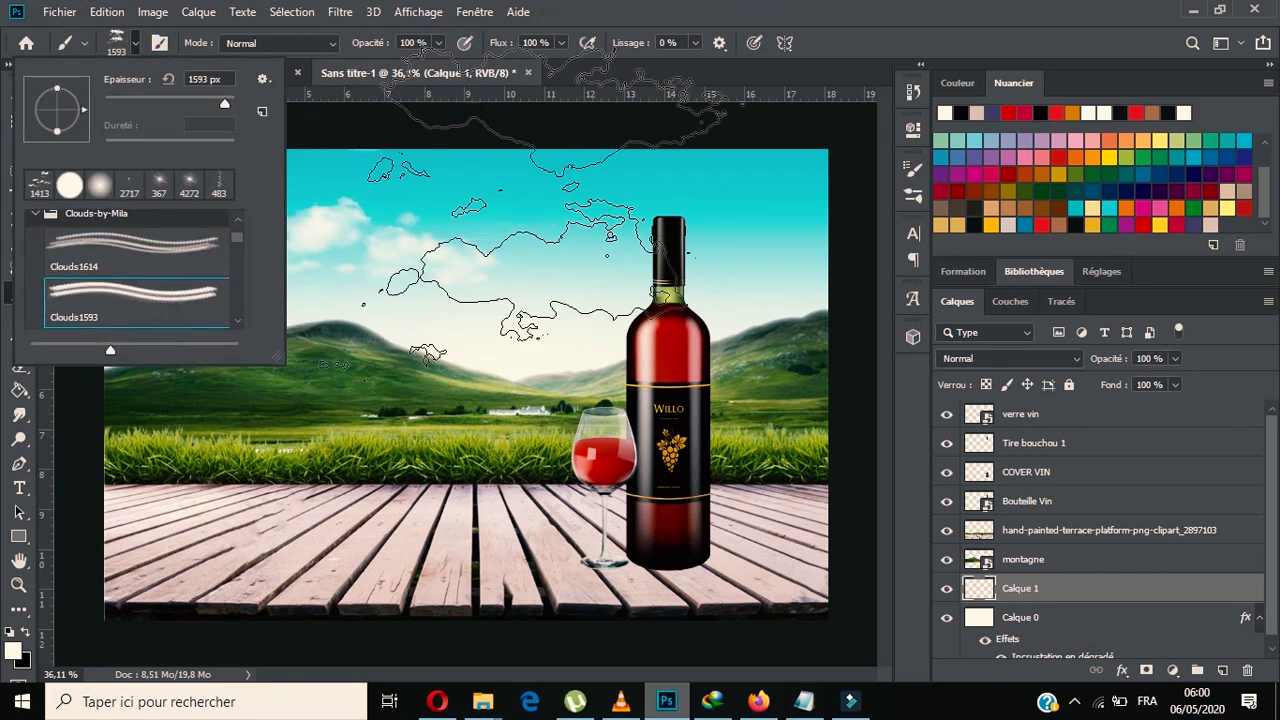
{"action": "left_click", "coordinate": [537, 270]}
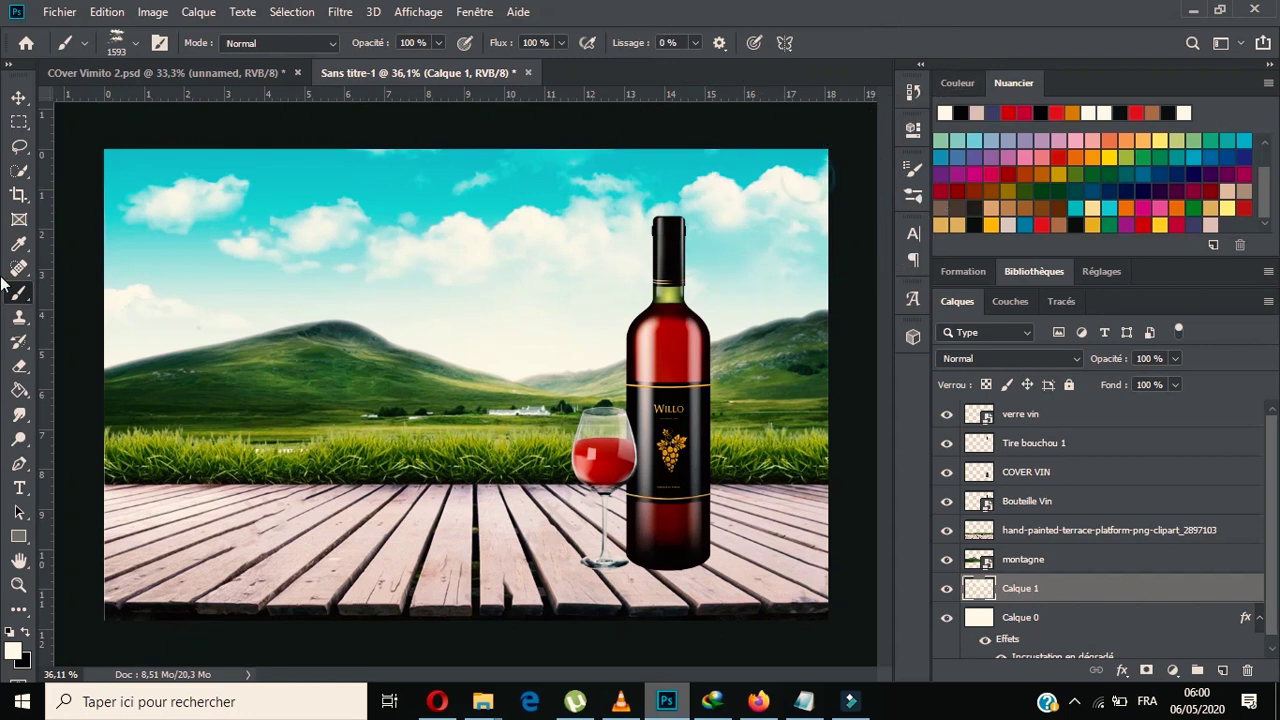
{"action": "left_click", "coordinate": [132, 43]}
{"action": "scroll", "coordinate": [177, 300], "scroll_direction": "down", "scroll_amount": 2}
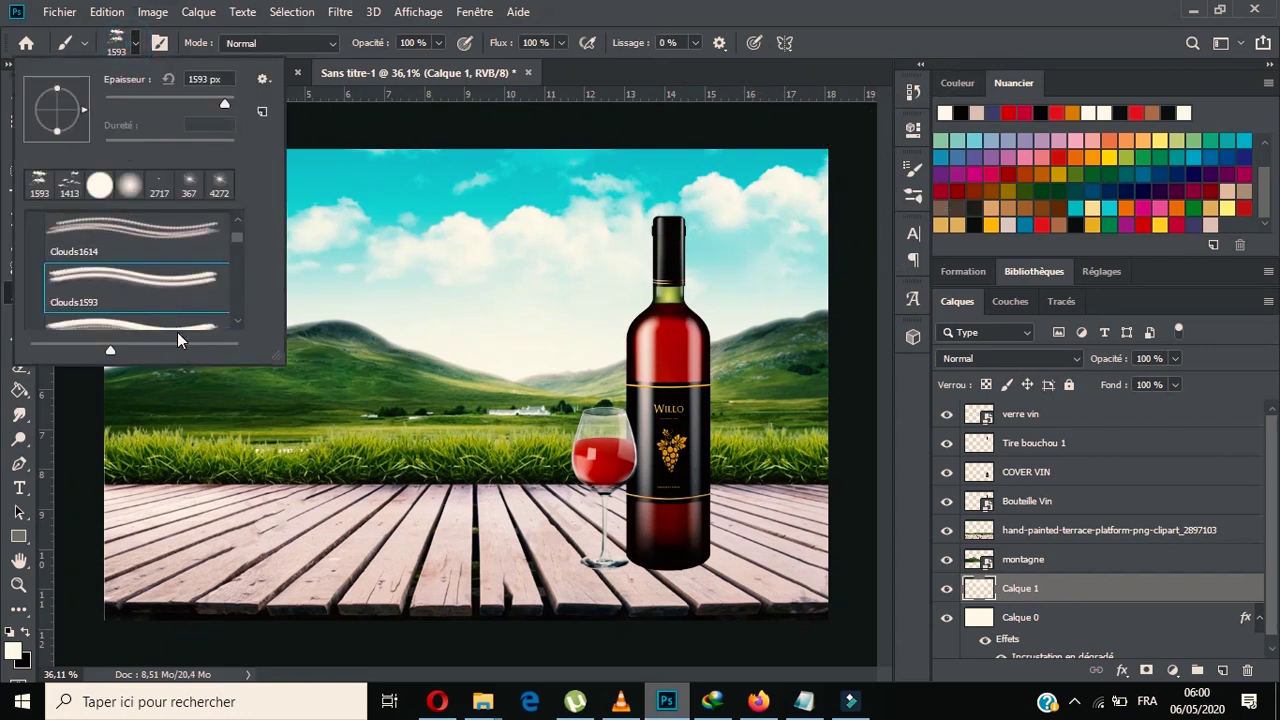
{"action": "double_click", "coordinate": [135, 300]}
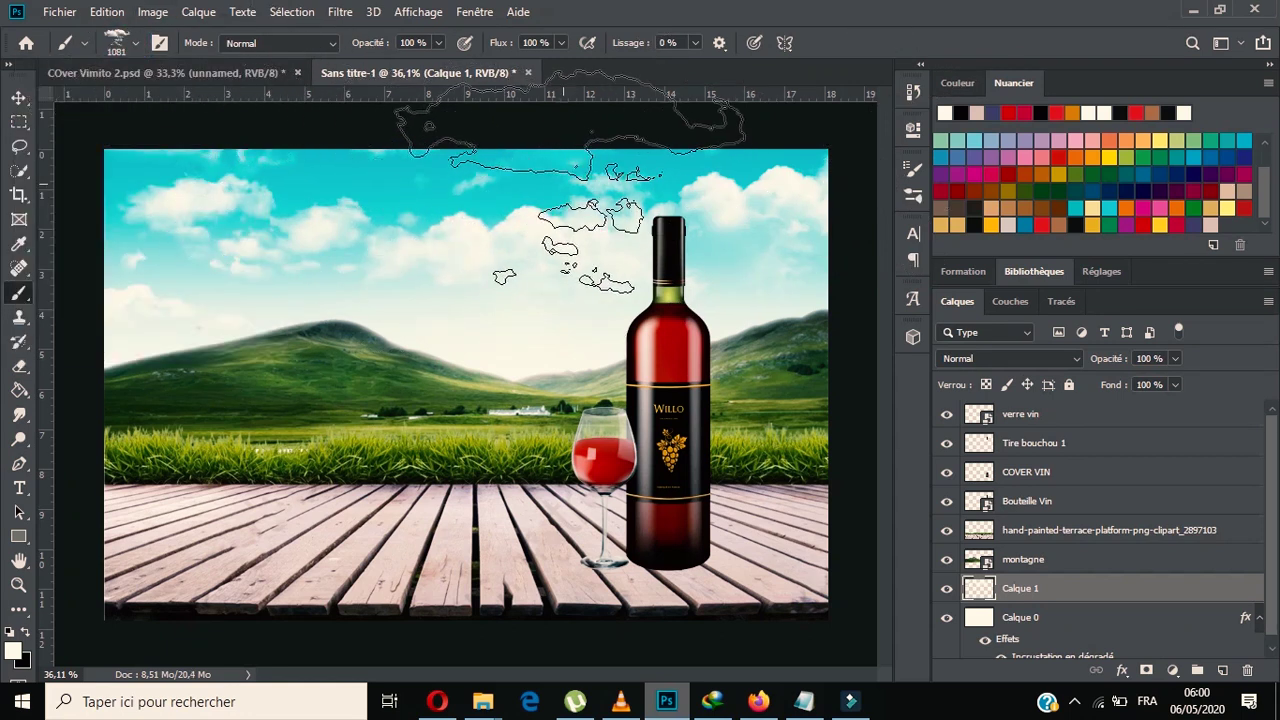
{"action": "left_click", "coordinate": [545, 205]}
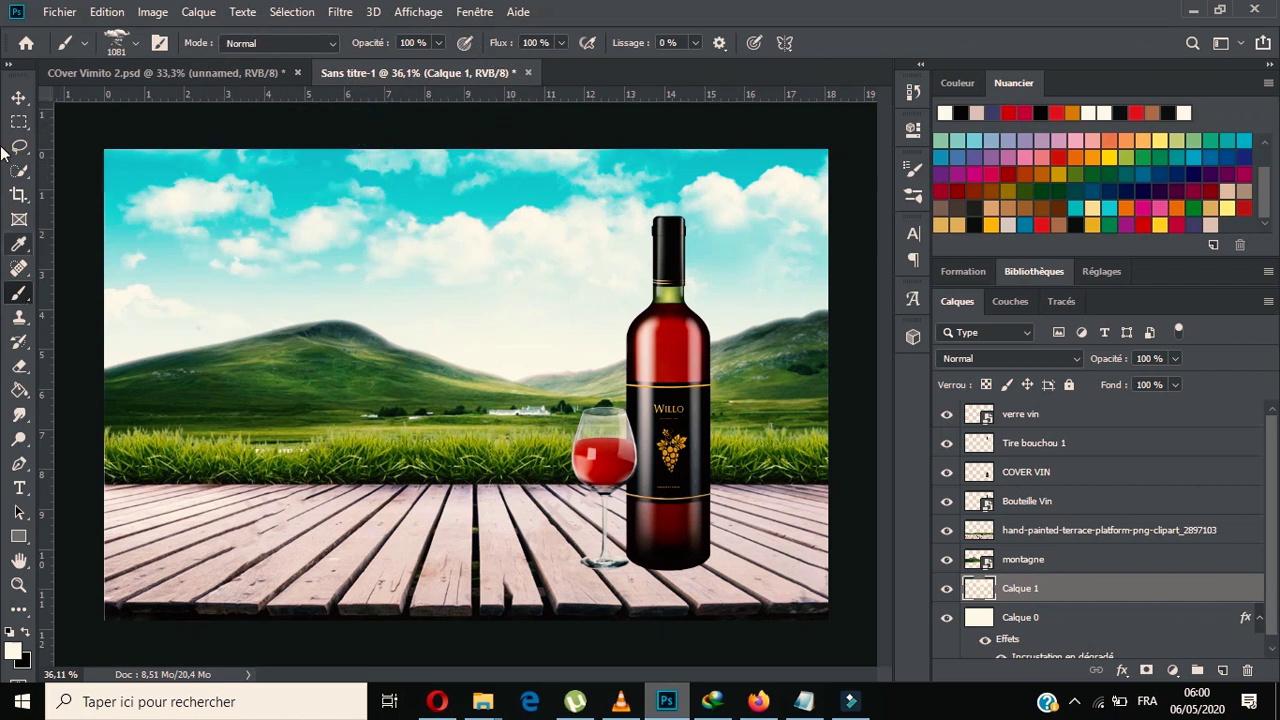
{"action": "left_click", "coordinate": [19, 98]}
Place the Raisin grapes image as embedded, scaled down and positioned beside the wine bottle.
{"action": "left_click", "coordinate": [59, 11]}
{"action": "left_click", "coordinate": [140, 380]}
{"action": "left_click", "coordinate": [700, 447]}
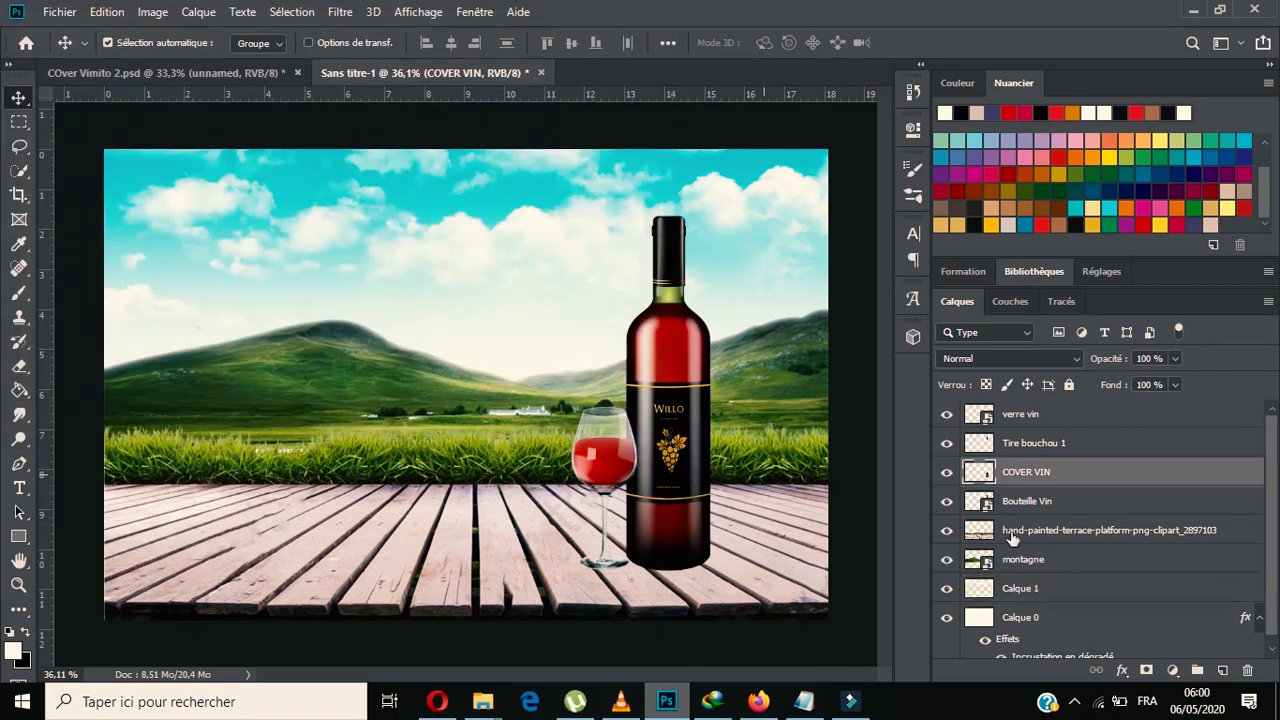
{"action": "left_click", "coordinate": [1069, 512]}
{"action": "left_click", "coordinate": [59, 11]}
{"action": "left_click", "coordinate": [137, 366]}
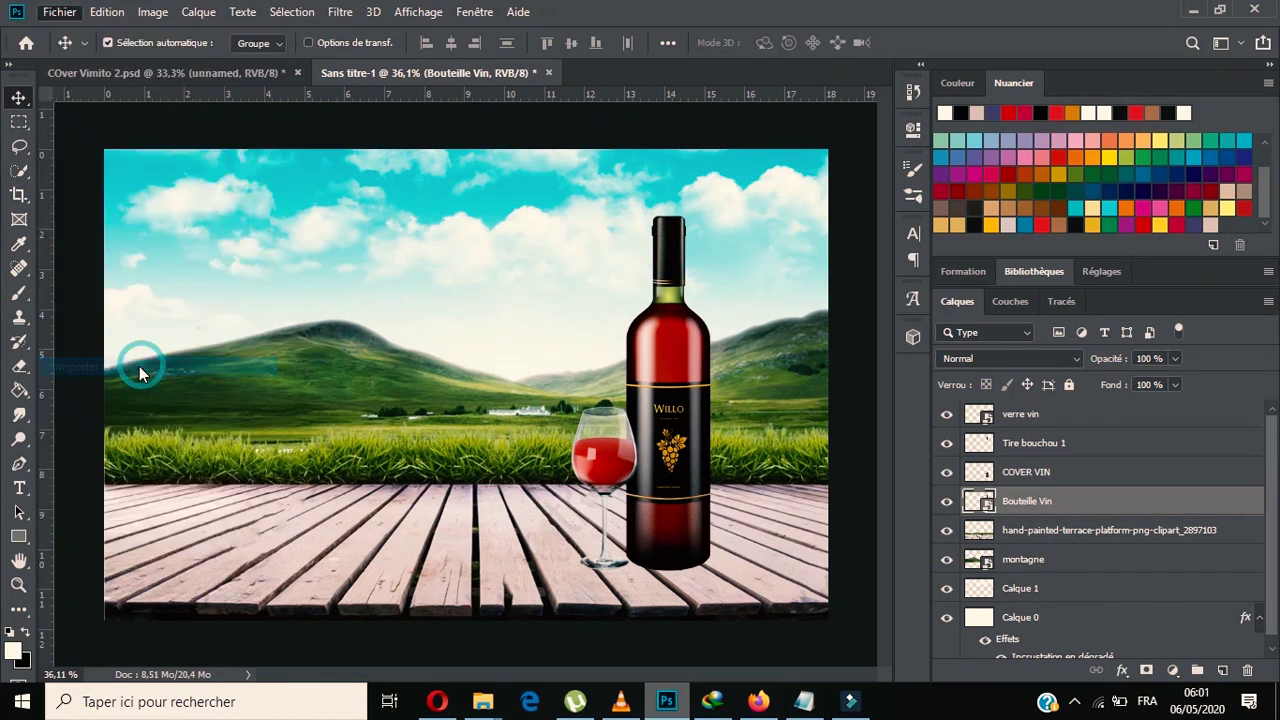
{"action": "scroll", "coordinate": [606, 297], "scroll_direction": "down", "scroll_amount": 3}
{"action": "double_click", "coordinate": [466, 225]}
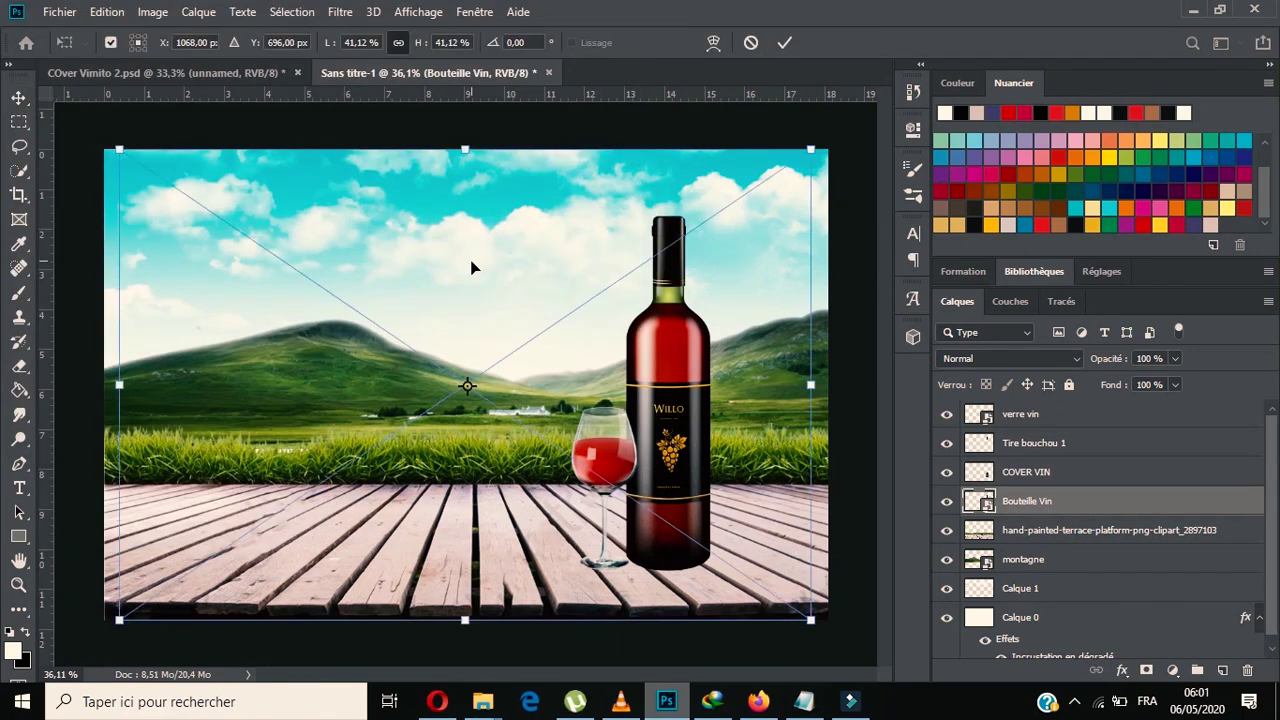
{"action": "left_click_drag", "start_coordinate": [118, 151], "coordinate": [628, 498]}
{"action": "left_click_drag", "start_coordinate": [760, 575], "coordinate": [800, 505]}
{"action": "left_click", "coordinate": [785, 41]}
Move the Raisin layer below Bouteille Vin and nudge the grapes slightly left.
{"action": "left_click_drag", "start_coordinate": [1014, 501], "coordinate": [1020, 545]}
{"action": "left_click_drag", "start_coordinate": [759, 514], "coordinate": [744, 517]}
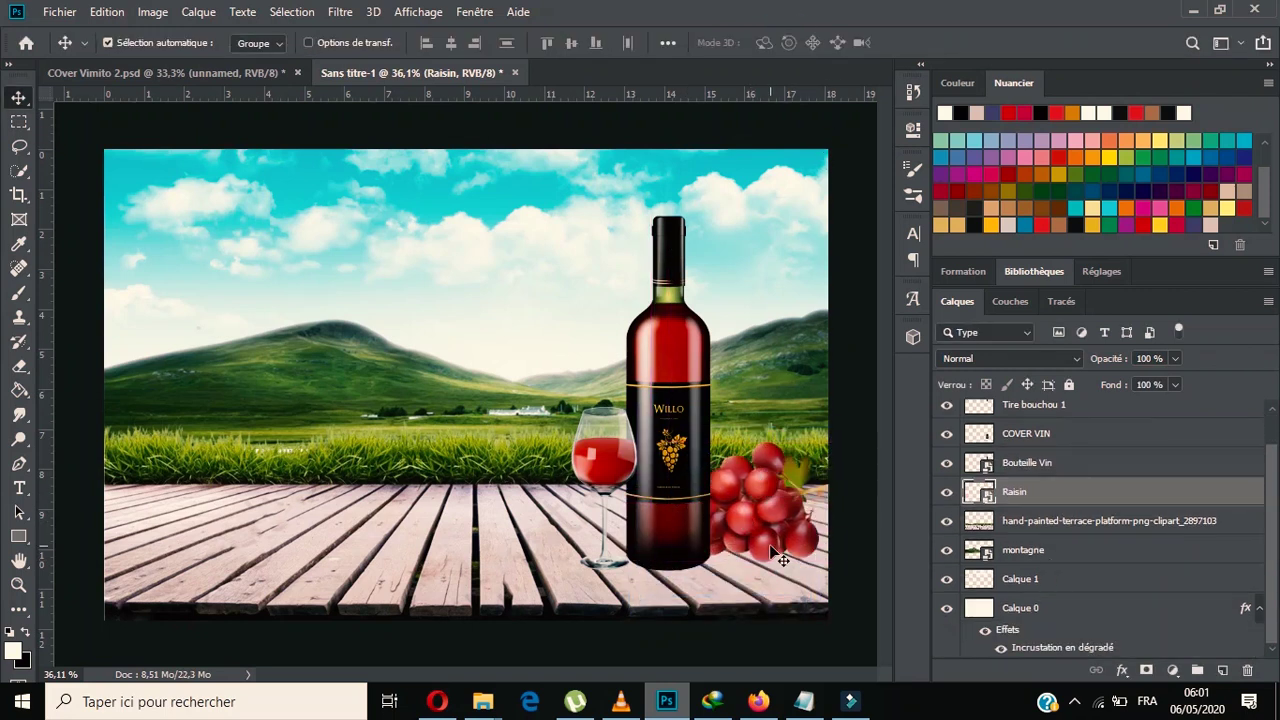
{"action": "left_click", "coordinate": [1060, 520]}
{"action": "left_click", "coordinate": [1060, 552]}
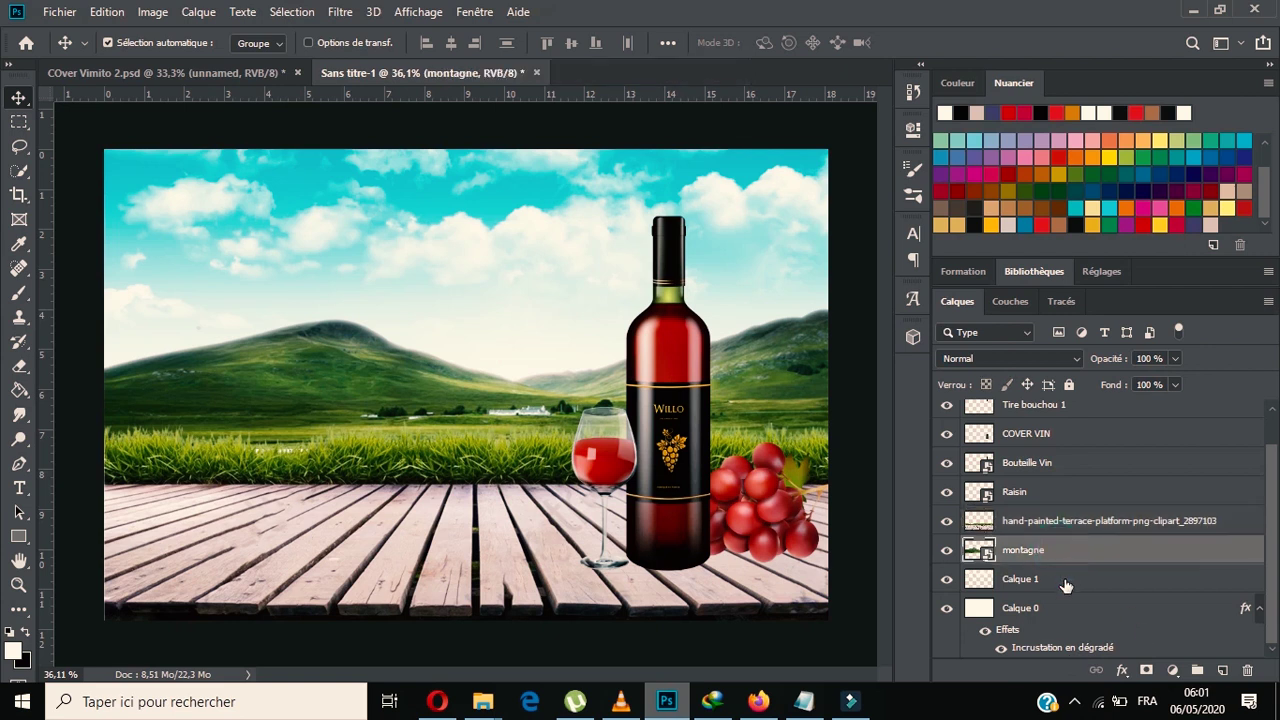
{"action": "left_click", "coordinate": [1060, 579]}
{"action": "left_click", "coordinate": [22, 292]}
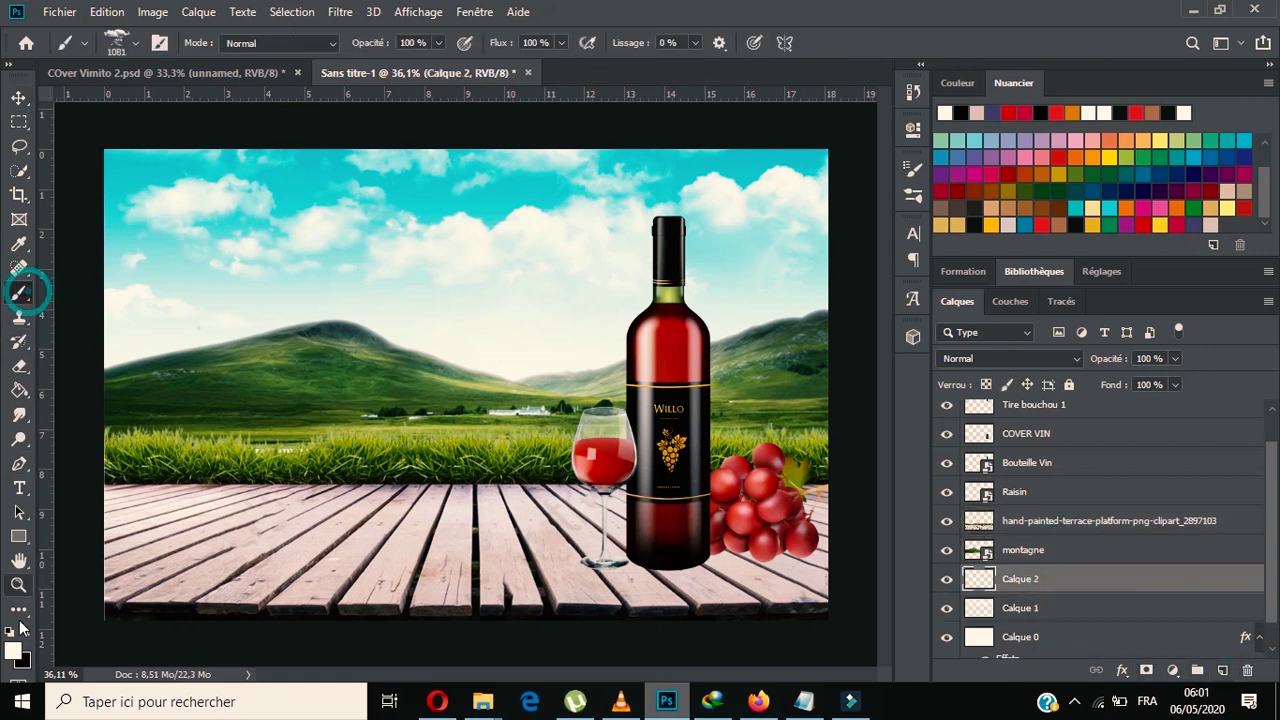
Choose a soft round brush and reposition the dark shadow blob on Calque 2.
{"action": "left_click", "coordinate": [122, 45]}
{"action": "left_click", "coordinate": [34, 277]}
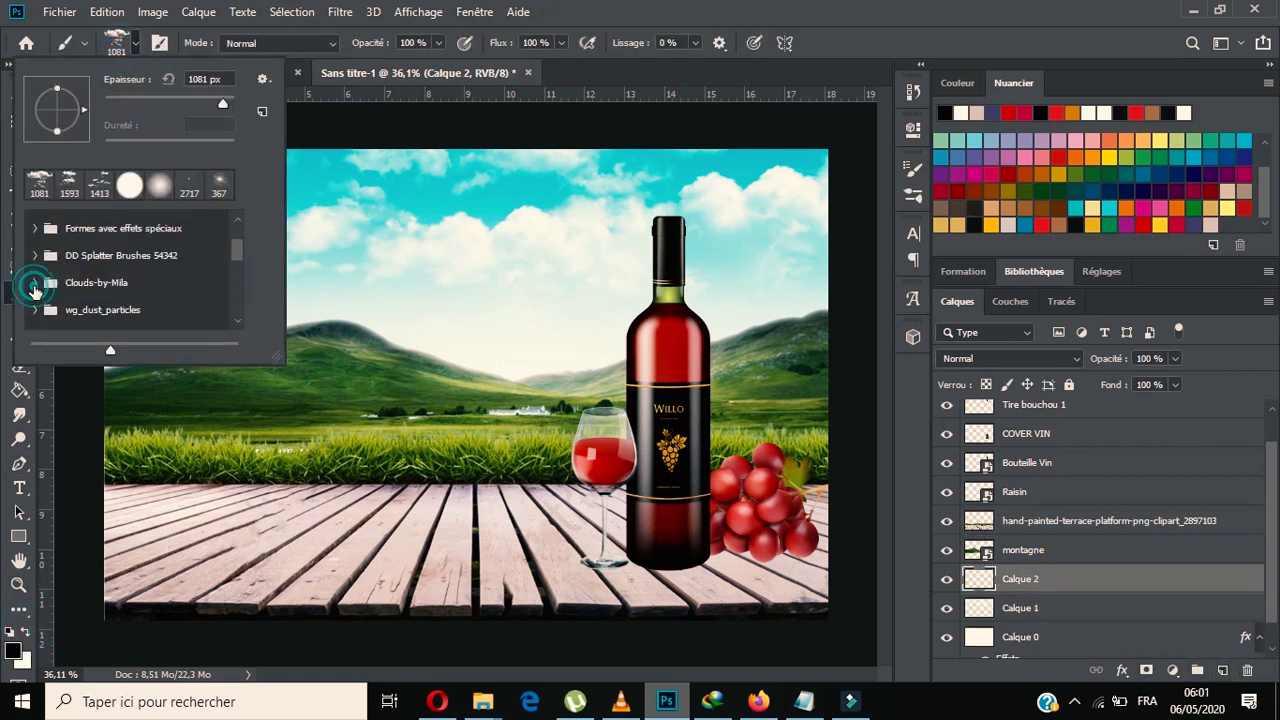
{"action": "scroll", "coordinate": [38, 245], "scroll_direction": "up", "scroll_amount": 3}
{"action": "left_click", "coordinate": [35, 223]}
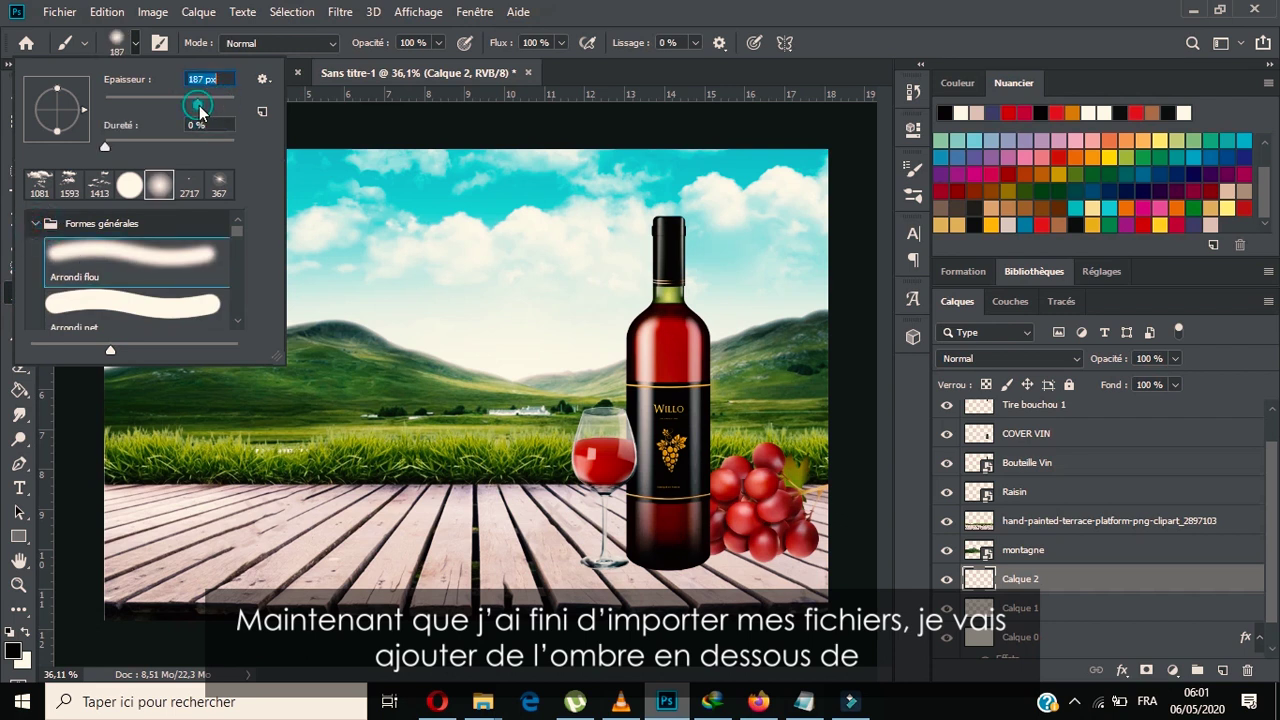
{"action": "key", "text": "Return"}
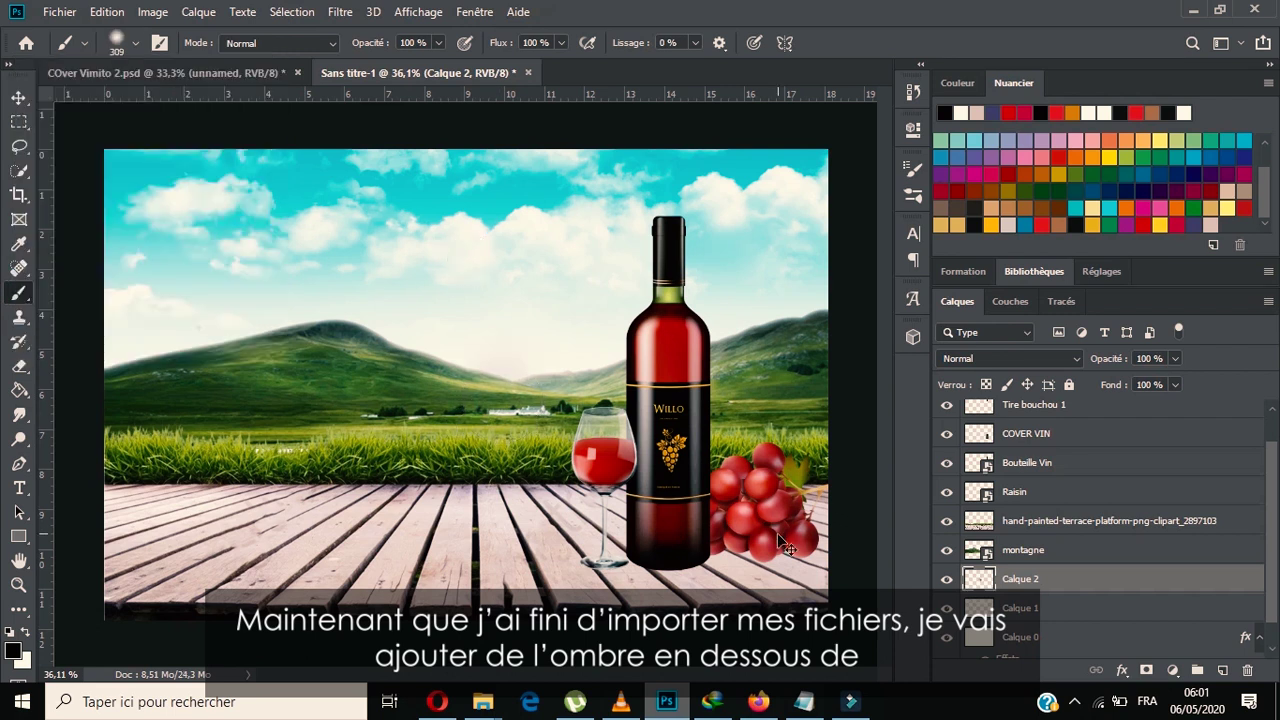
{"action": "key", "text": "ctrl+t"}
{"action": "mouse_move", "coordinate": [505, 328]}
{"action": "left_mouse_down"}
{"action": "mouse_move", "coordinate": [537, 280]}
{"action": "mouse_move", "coordinate": [630, 384]}
{"action": "mouse_move", "coordinate": [595, 332]}
{"action": "left_mouse_up"}
{"action": "left_click", "coordinate": [920, 42]}
Move the blob above the terrace layer, squash it flat under the glass, and duplicate it.
{"action": "left_click_drag", "start_coordinate": [1056, 580], "coordinate": [1042, 520]}
{"action": "left_click", "coordinate": [18, 97]}
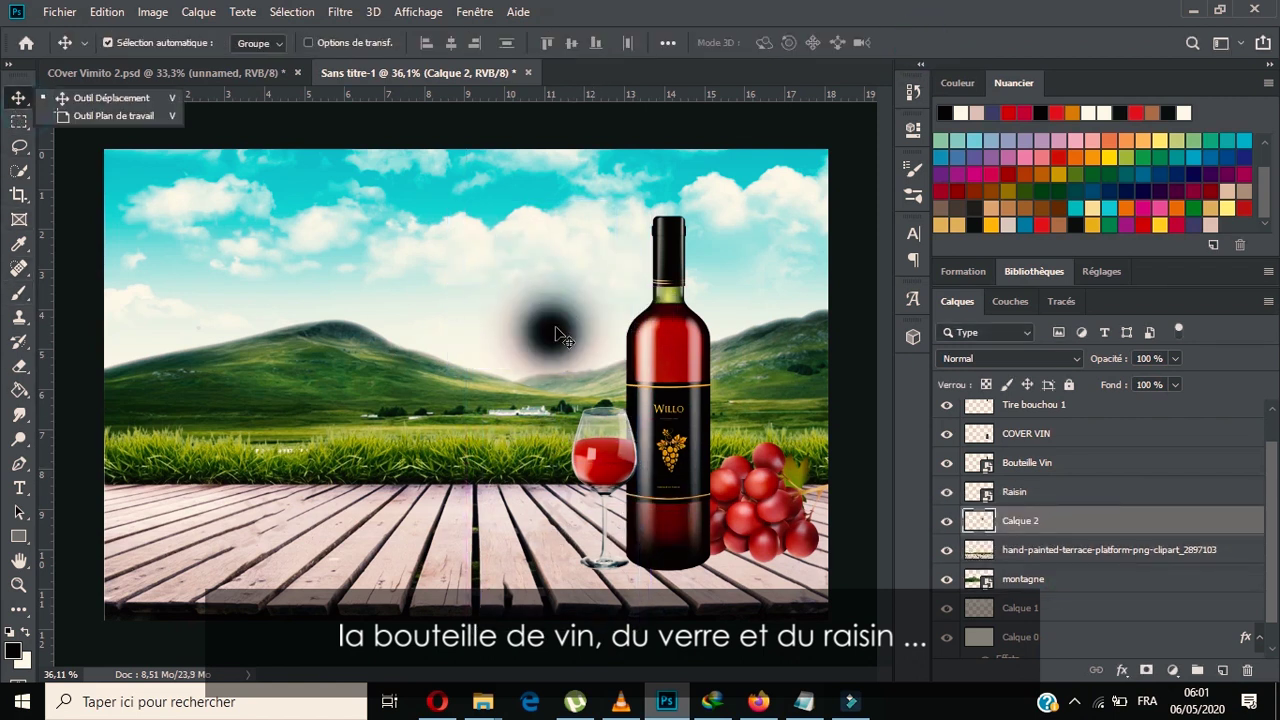
{"action": "left_click_drag", "start_coordinate": [552, 330], "coordinate": [615, 568]}
{"action": "key", "text": "ctrl+t"}
{"action": "mouse_move", "coordinate": [612, 655]}
{"action": "left_mouse_down"}
{"action": "mouse_move", "coordinate": [612, 520]}
{"action": "mouse_move", "coordinate": [615, 585]}
{"action": "mouse_move", "coordinate": [645, 578]}
{"action": "left_mouse_up"}
{"action": "scroll", "coordinate": [610, 580], "scroll_direction": "up", "scroll_amount": 3}
{"action": "left_click_drag", "start_coordinate": [609, 622], "coordinate": [664, 600]}
{"action": "left_click", "coordinate": [920, 42]}
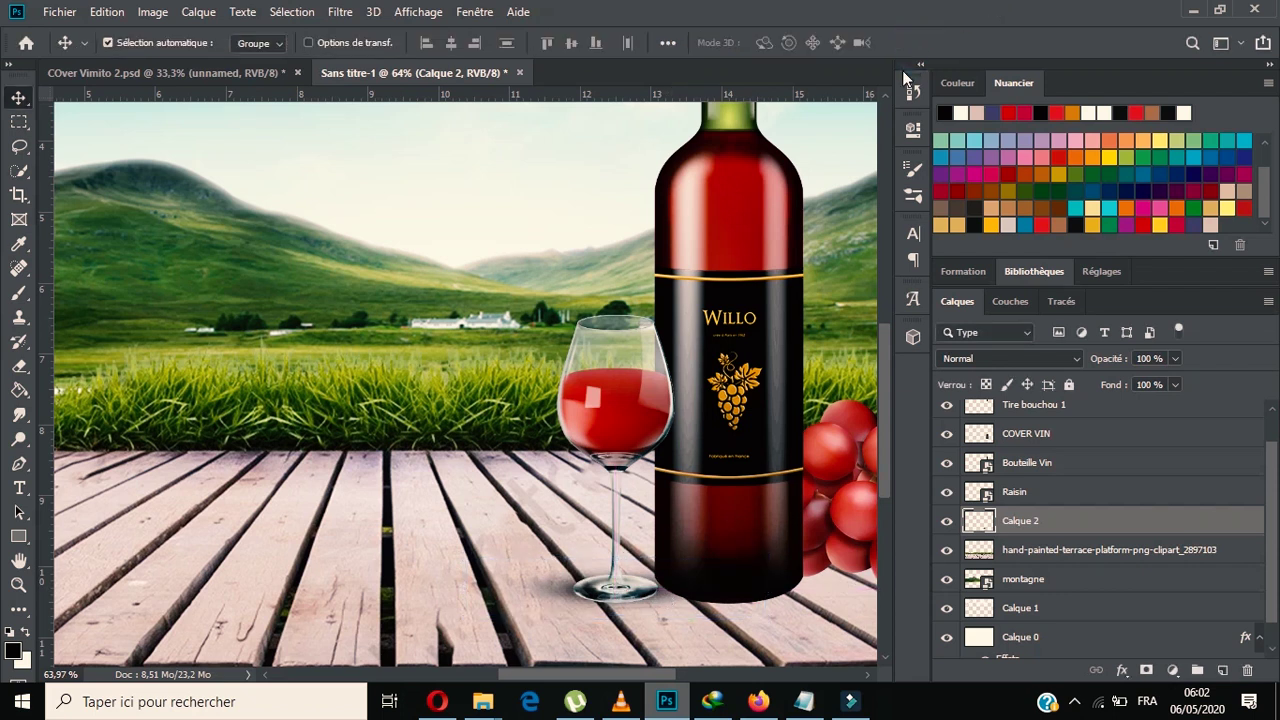
{"action": "scroll", "coordinate": [712, 600], "scroll_direction": "up", "scroll_amount": 5}
{"action": "key", "text": "ctrl+j"}
{"action": "scroll", "coordinate": [660, 580], "scroll_direction": "down", "scroll_amount": 2}
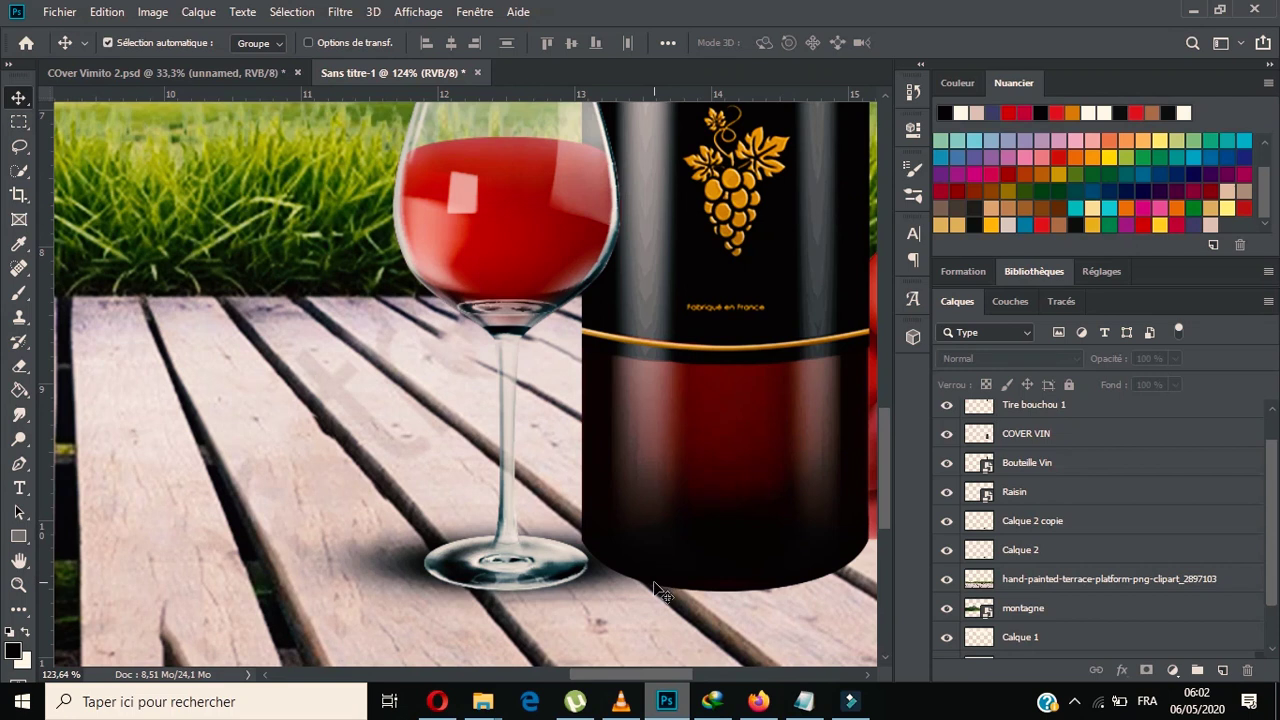
Duplicate the shadow and enlarge it to about 160% under the bottle's base.
{"action": "key", "text": "ctrl+j"}
{"action": "key", "text": "ctrl+t"}
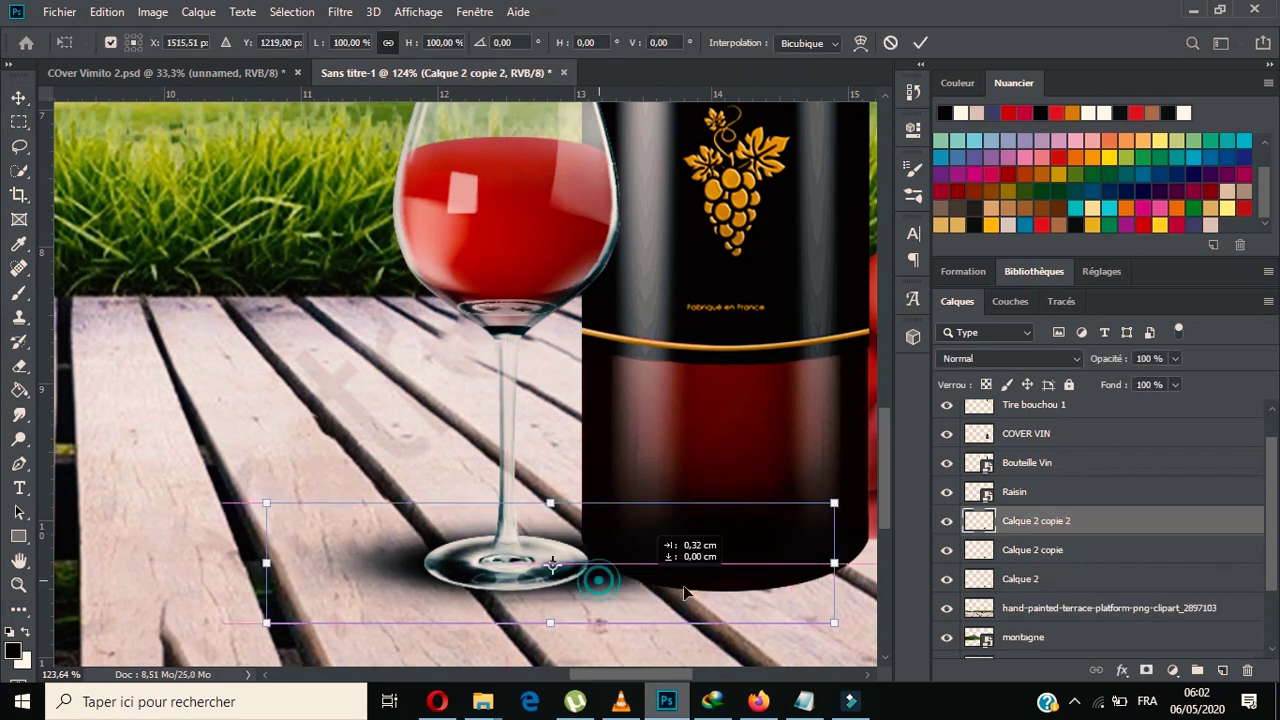
{"action": "scroll", "coordinate": [679, 598], "scroll_direction": "down", "scroll_amount": 1}
{"action": "left_click_drag", "start_coordinate": [640, 575], "coordinate": [668, 600]}
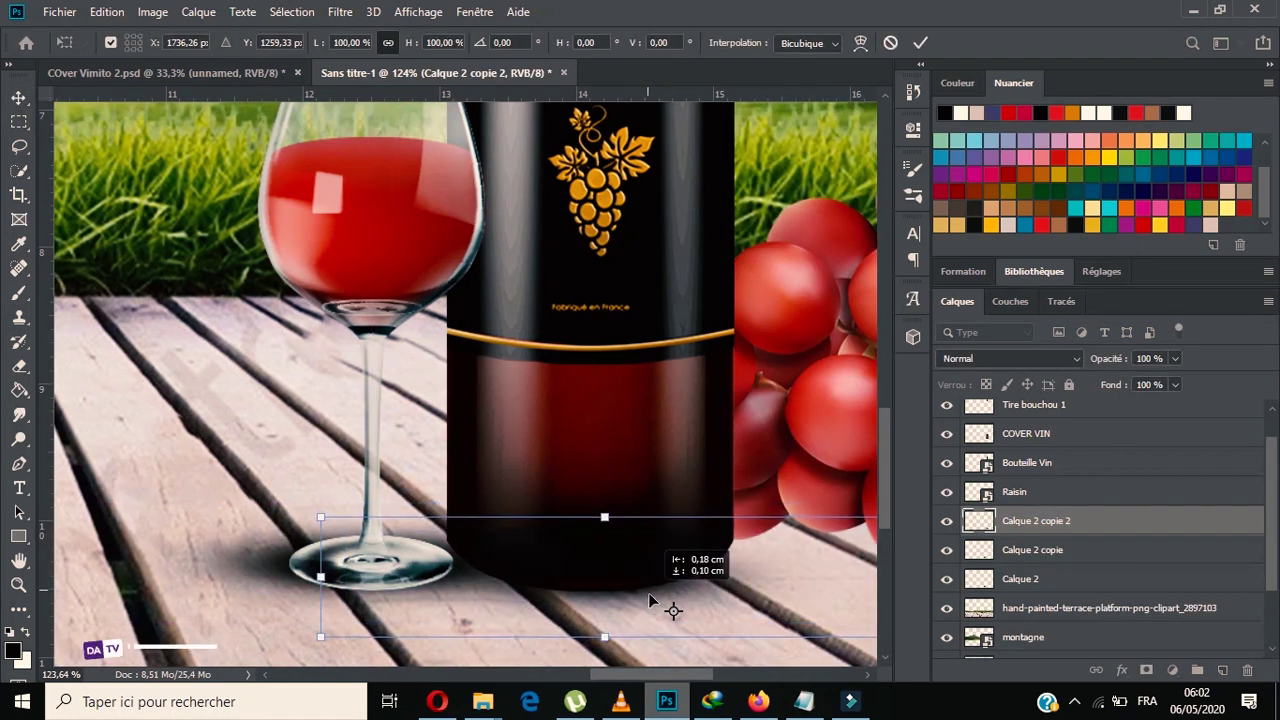
{"action": "scroll", "coordinate": [690, 590], "scroll_direction": "down", "scroll_amount": 3}
{"action": "left_click_drag", "start_coordinate": [760, 573], "coordinate": [801, 563]}
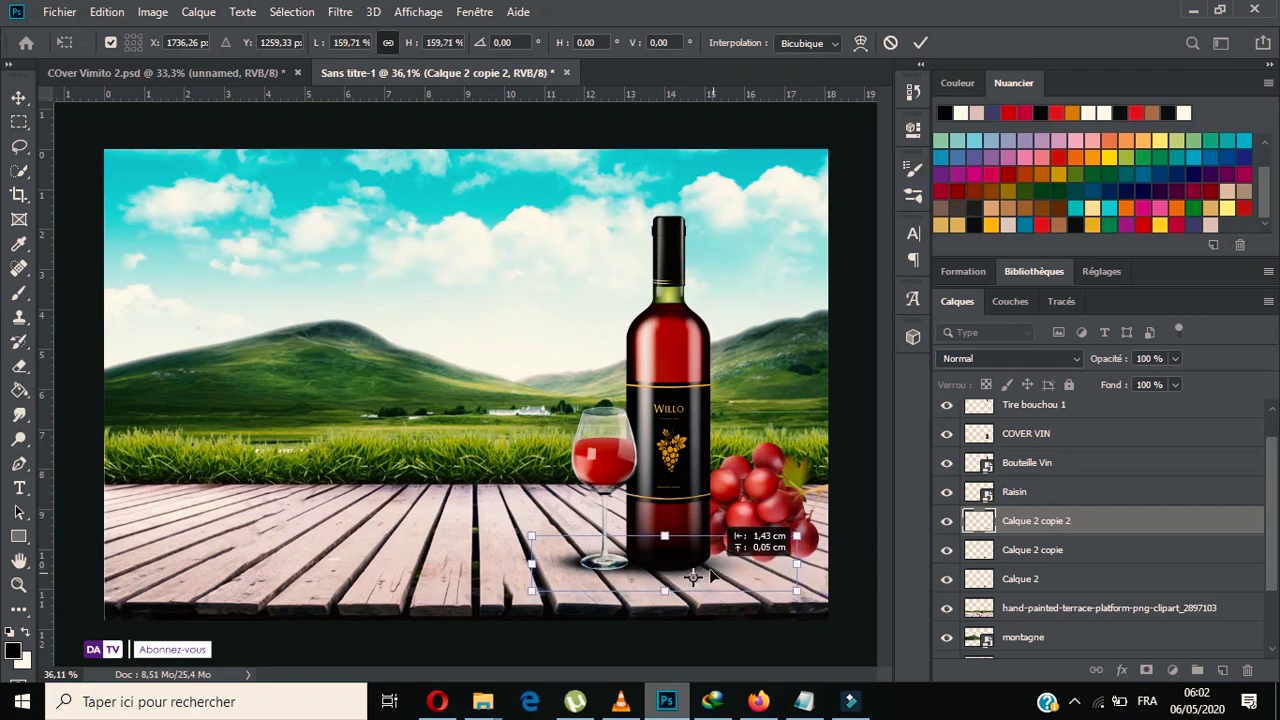
{"action": "scroll", "coordinate": [714, 575], "scroll_direction": "up", "scroll_amount": 2}
{"action": "scroll", "coordinate": [740, 600], "scroll_direction": "up", "scroll_amount": 2}
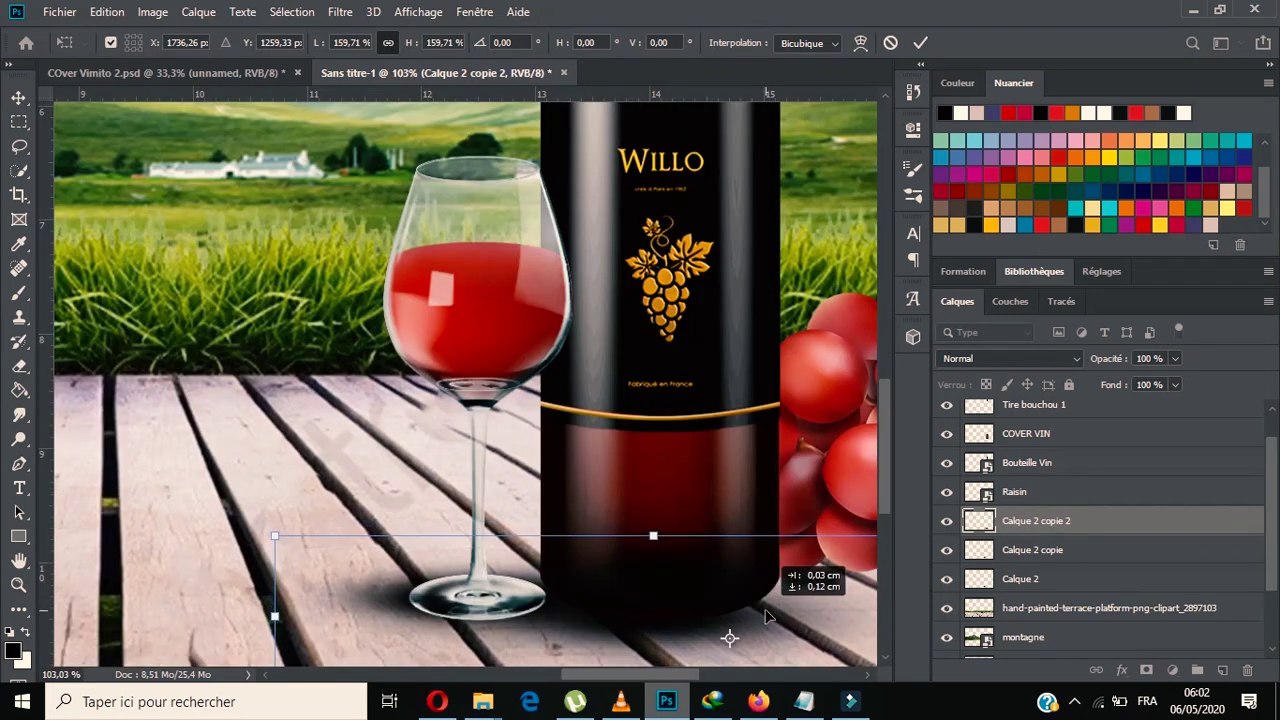
{"action": "left_click_drag", "start_coordinate": [762, 620], "coordinate": [767, 614]}
{"action": "left_click", "coordinate": [920, 43]}
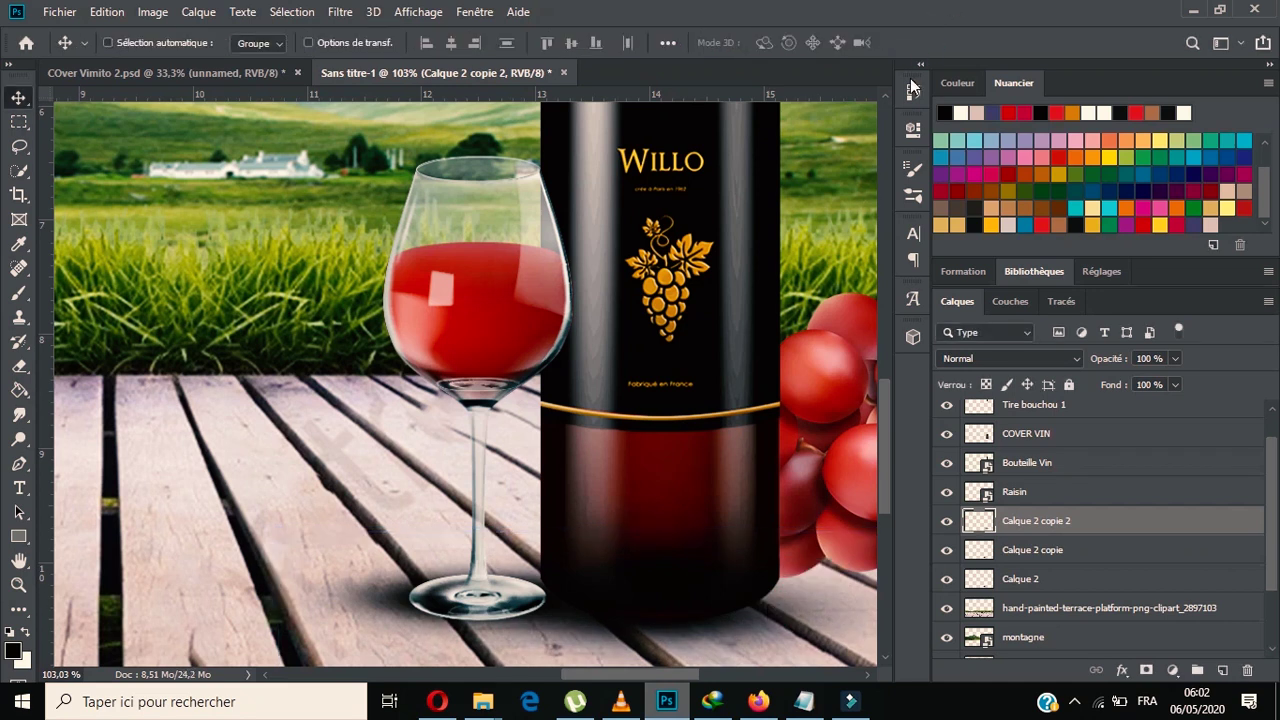
Duplicate the bottle shadow and place the copy under the grapes.
{"action": "key", "text": "ctrl+l"}
{"action": "left_click", "coordinate": [849, 91]}
{"action": "key", "text": "v"}
{"action": "key", "text": "ctrl+j"}
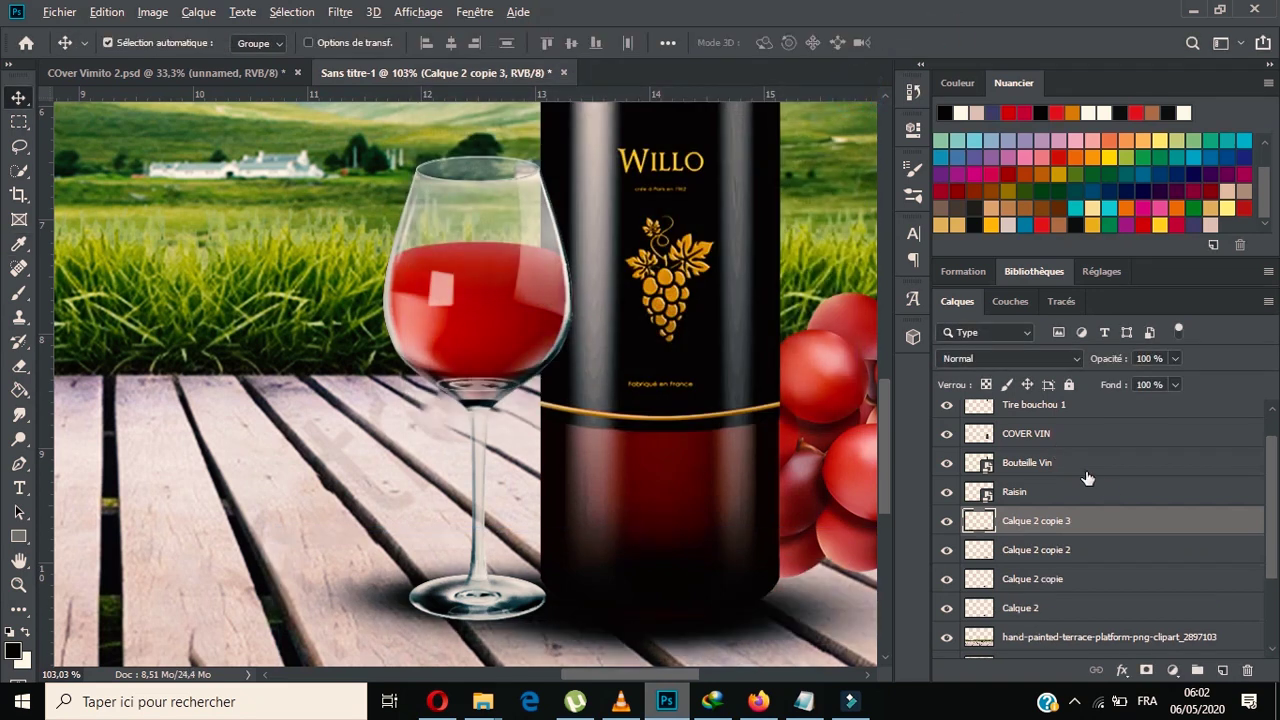
{"action": "scroll", "coordinate": [765, 592], "scroll_direction": "down", "scroll_amount": 3}
{"action": "scroll", "coordinate": [765, 592], "scroll_direction": "right", "scroll_amount": 5}
{"action": "left_click_drag", "start_coordinate": [388, 595], "coordinate": [620, 598]}
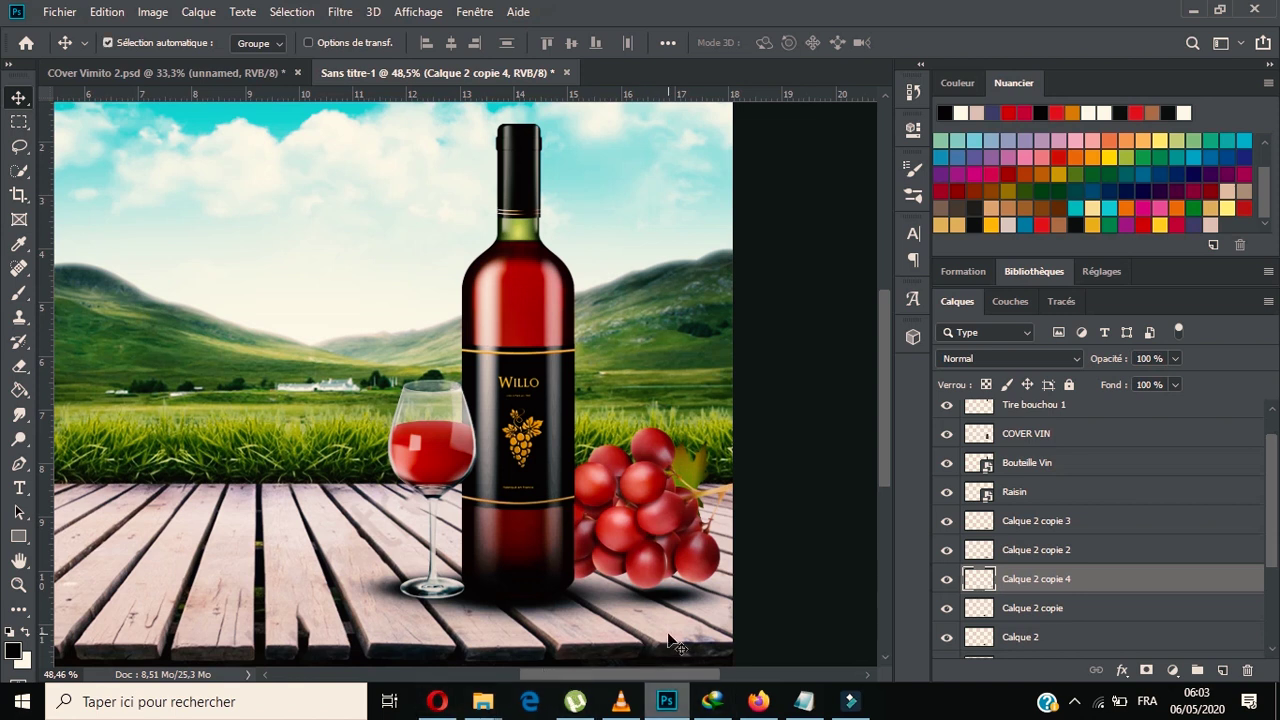
Shrink the grapes' shadow to about 59% under the bunch and copy it under another low grape.
{"action": "scroll", "coordinate": [669, 634], "scroll_direction": "up", "scroll_amount": 5, "text": "alt"}
{"action": "key", "text": "ctrl+t"}
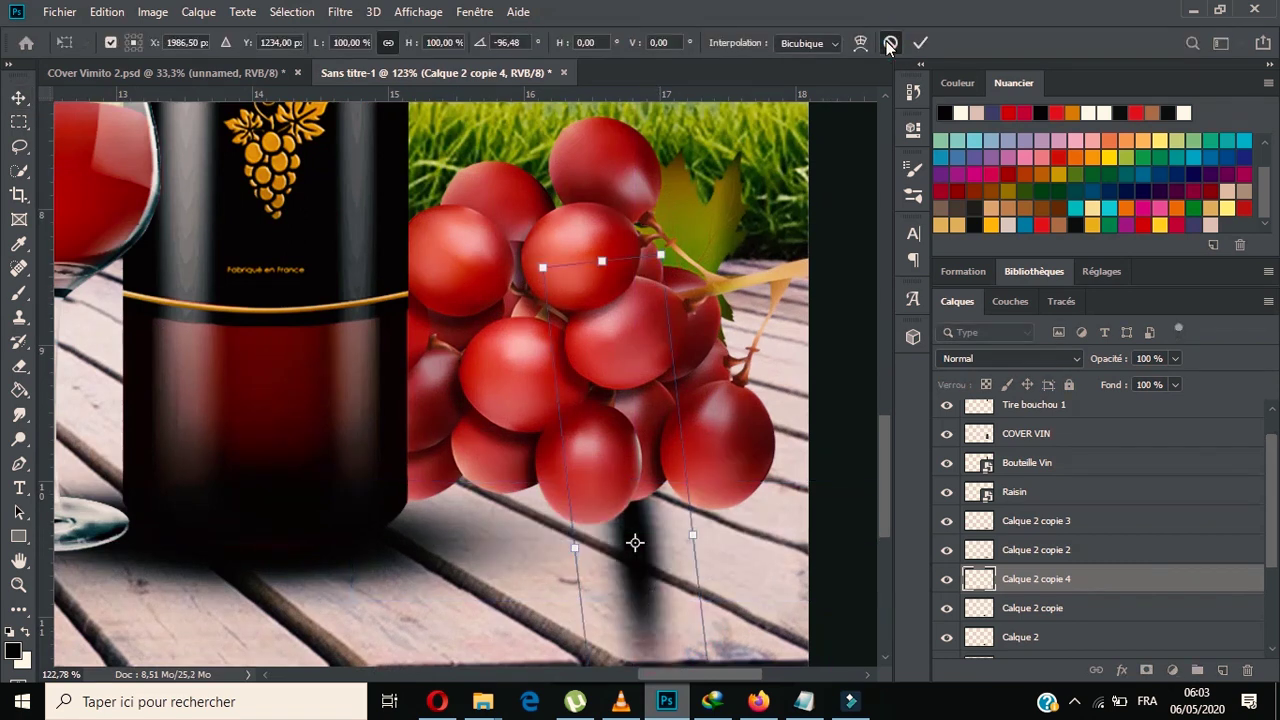
{"action": "left_click", "coordinate": [889, 43]}
{"action": "key", "text": "ctrl+t"}
{"action": "mouse_move", "coordinate": [640, 594]}
{"action": "left_mouse_down"}
{"action": "mouse_move", "coordinate": [648, 519]}
{"action": "mouse_move", "coordinate": [605, 523]}
{"action": "left_mouse_up"}
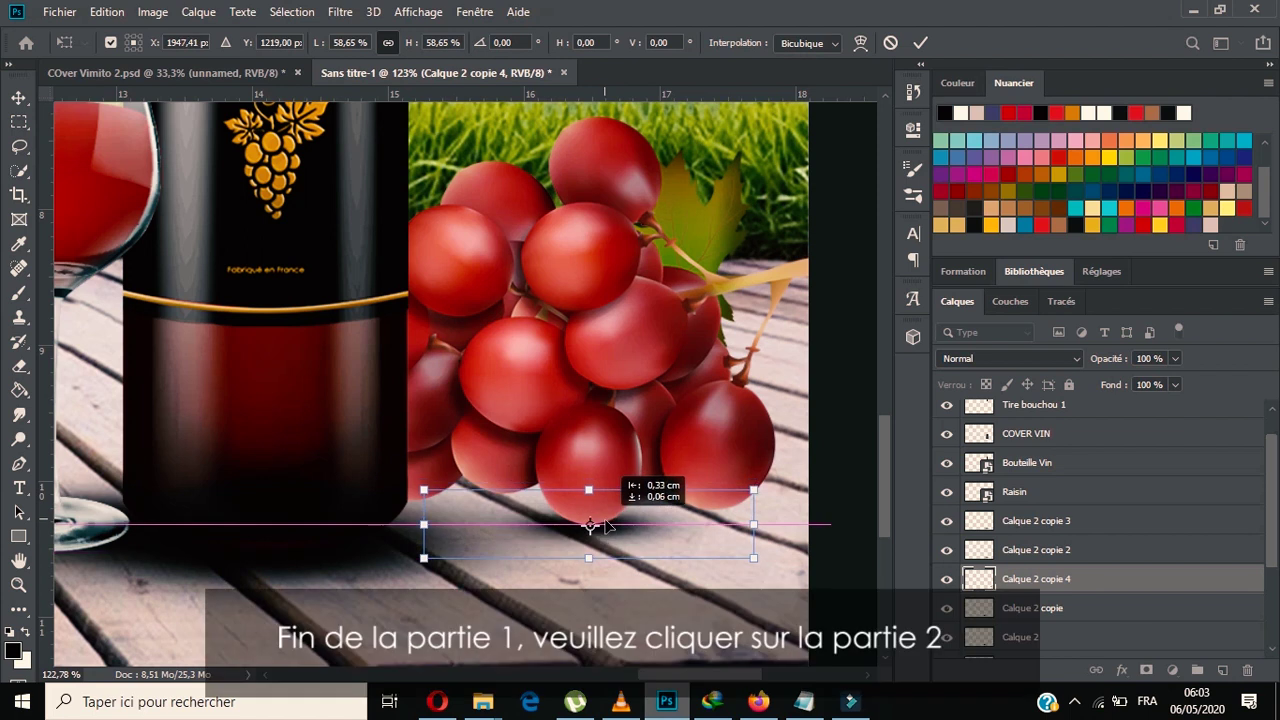
{"action": "scroll", "coordinate": [605, 521], "scroll_direction": "up", "scroll_amount": 1, "text": "alt"}
{"action": "scroll", "coordinate": [610, 522], "scroll_direction": "up", "scroll_amount": 3, "text": "alt"}
{"action": "left_click", "coordinate": [920, 45]}
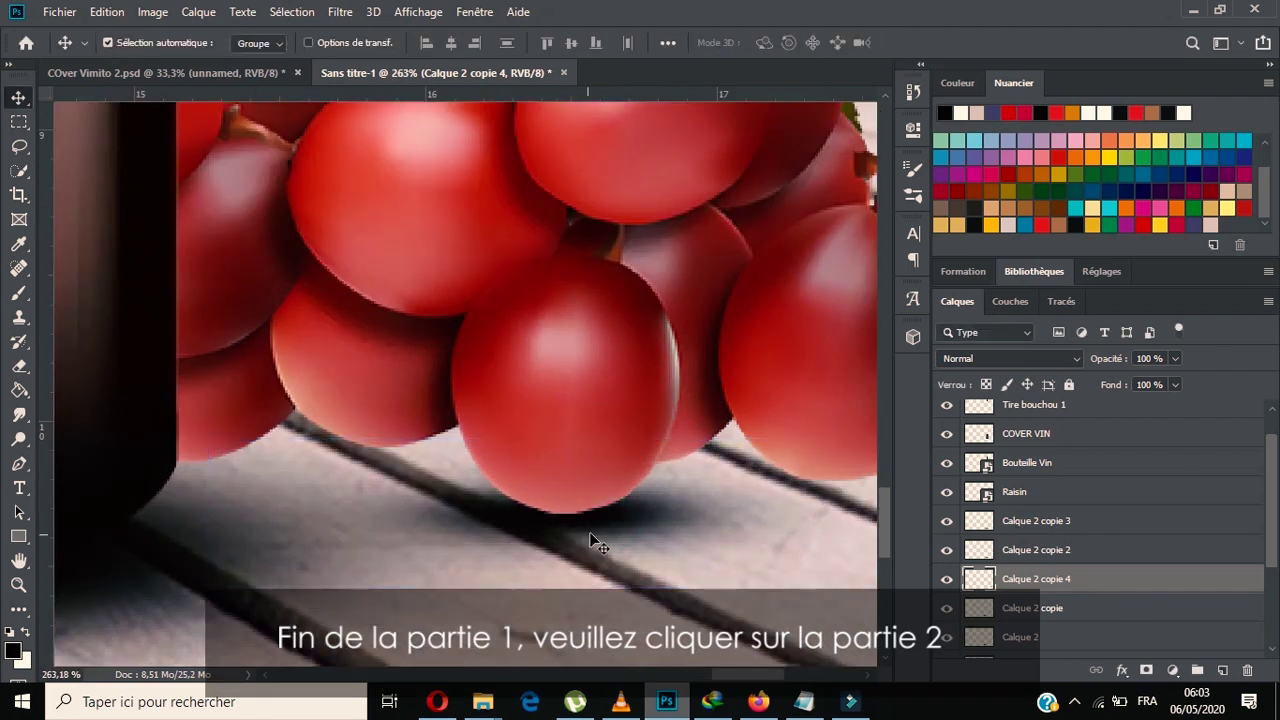
{"action": "scroll", "coordinate": [612, 522], "scroll_direction": "down", "scroll_amount": 3}
{"action": "mouse_move", "coordinate": [600, 514]}
{"action": "left_mouse_down"}
{"action": "mouse_move", "coordinate": [464, 487]}
{"action": "mouse_move", "coordinate": [478, 482]}
{"action": "left_mouse_up"}
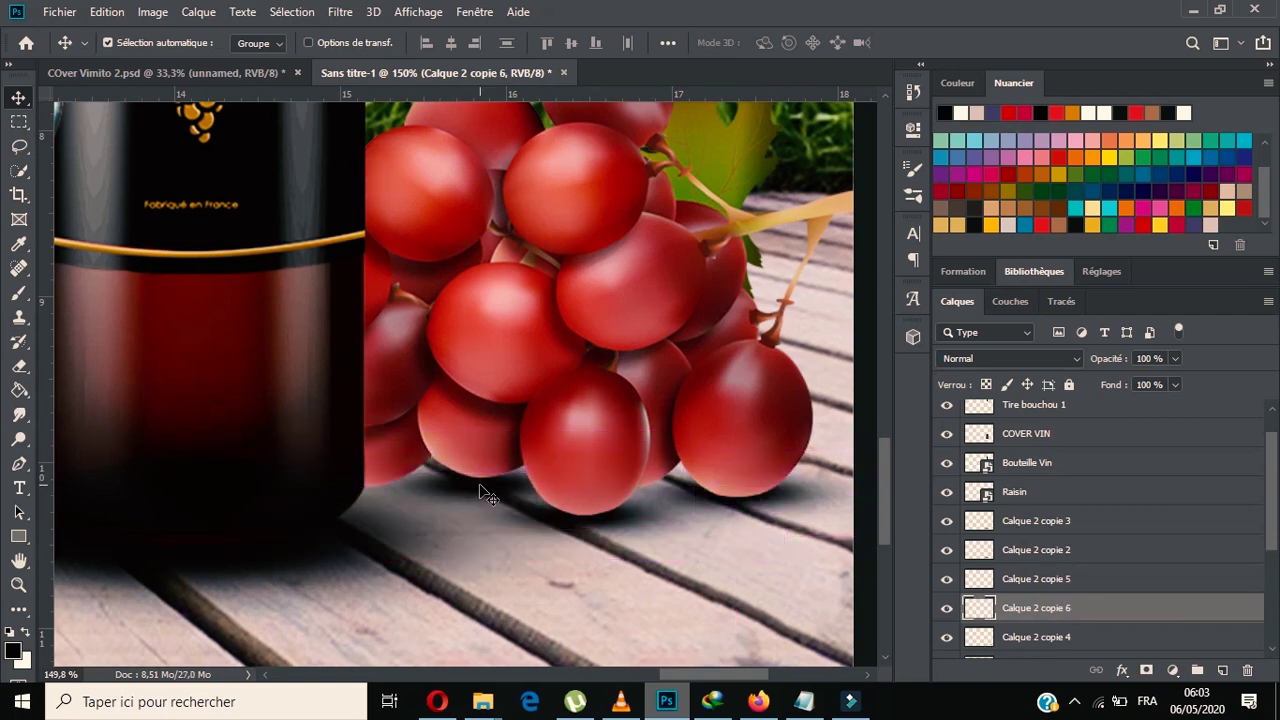
{"action": "scroll", "coordinate": [478, 482], "scroll_direction": "down", "scroll_amount": 5}
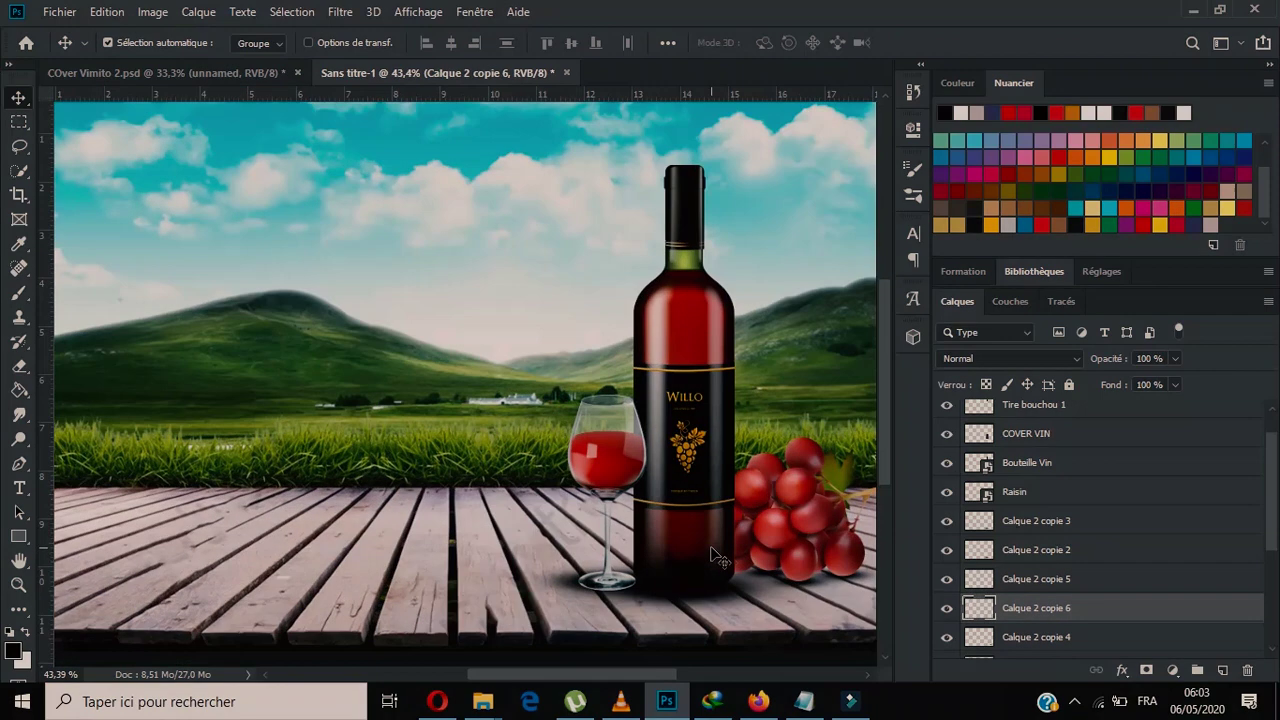